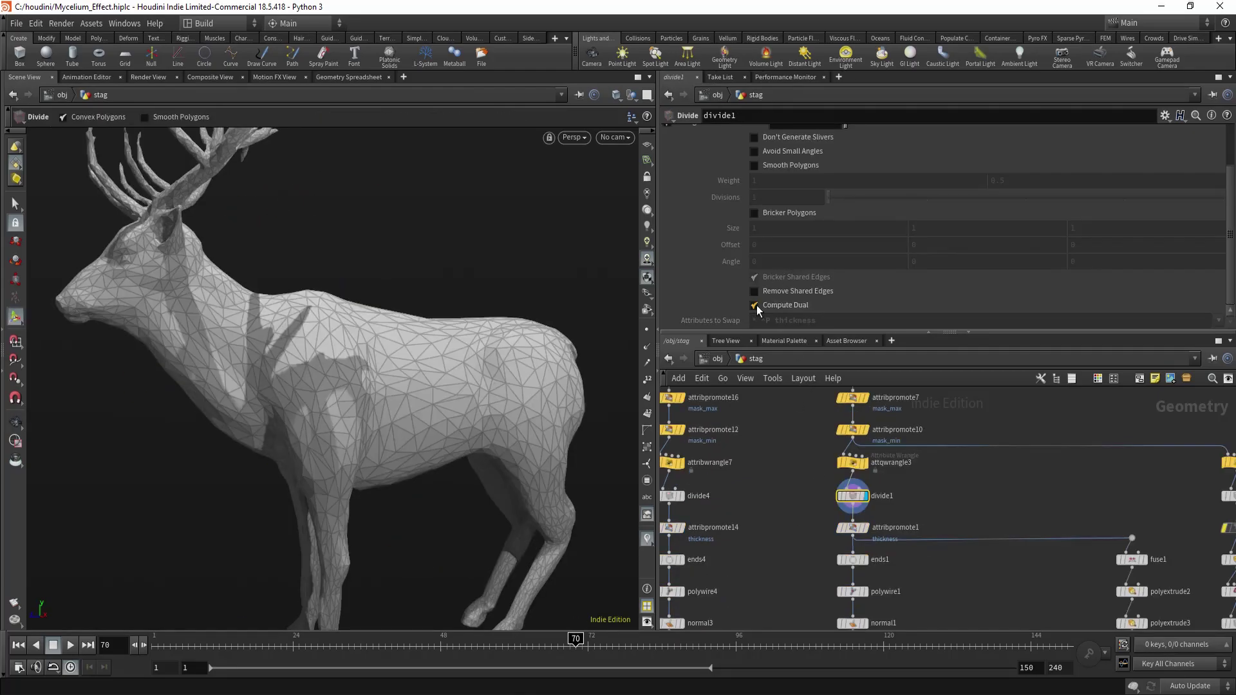
Toggle Compute Dual on divide1 and try a different position for a point of attqwrangle3's thickness ramp
click(756, 305)
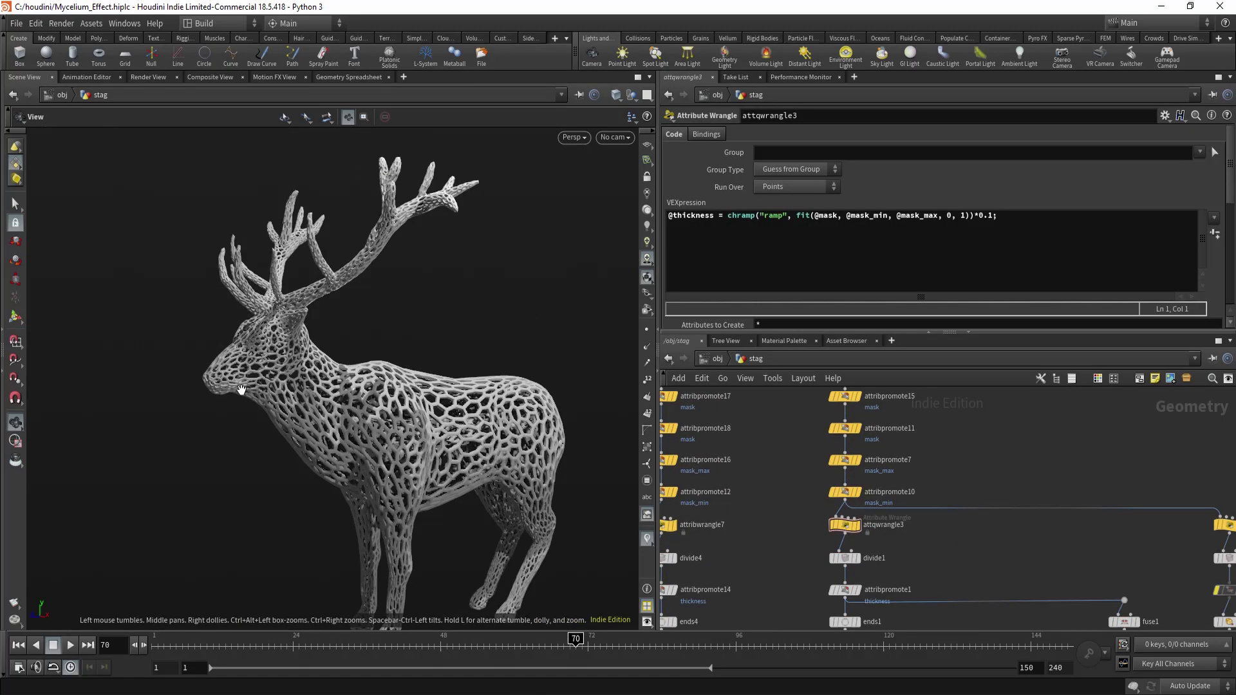
drag(335, 386, 282, 385)
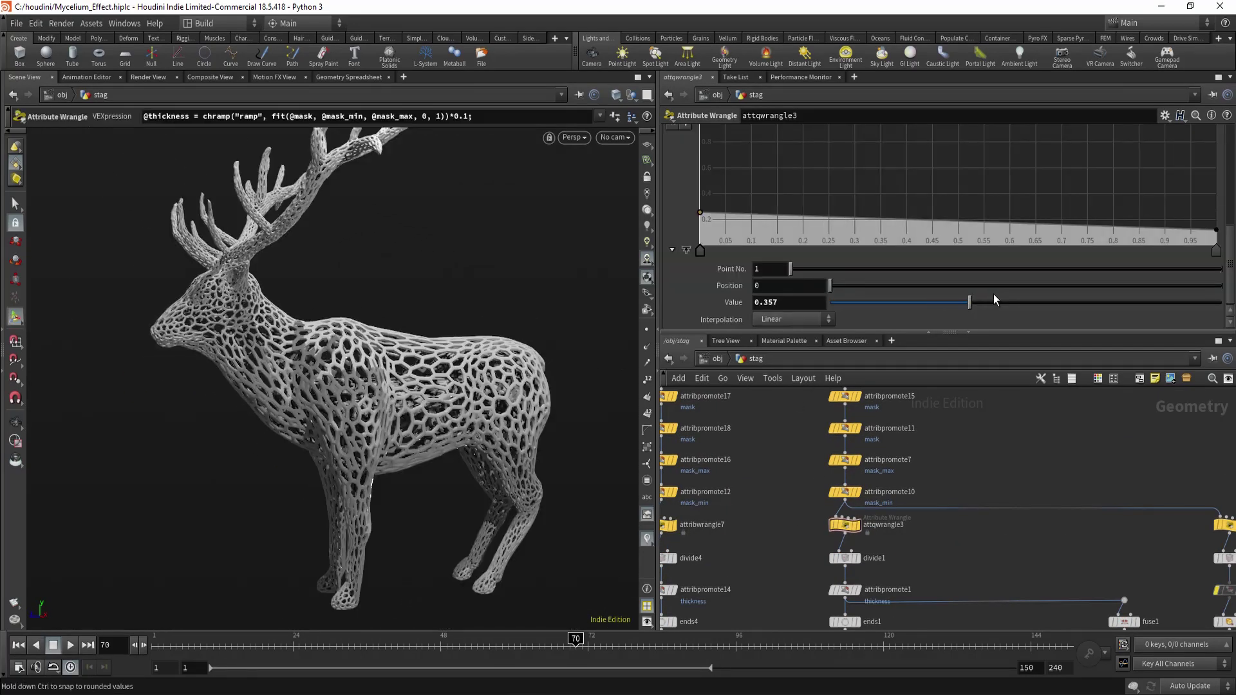
drag(1088, 258, 905, 258)
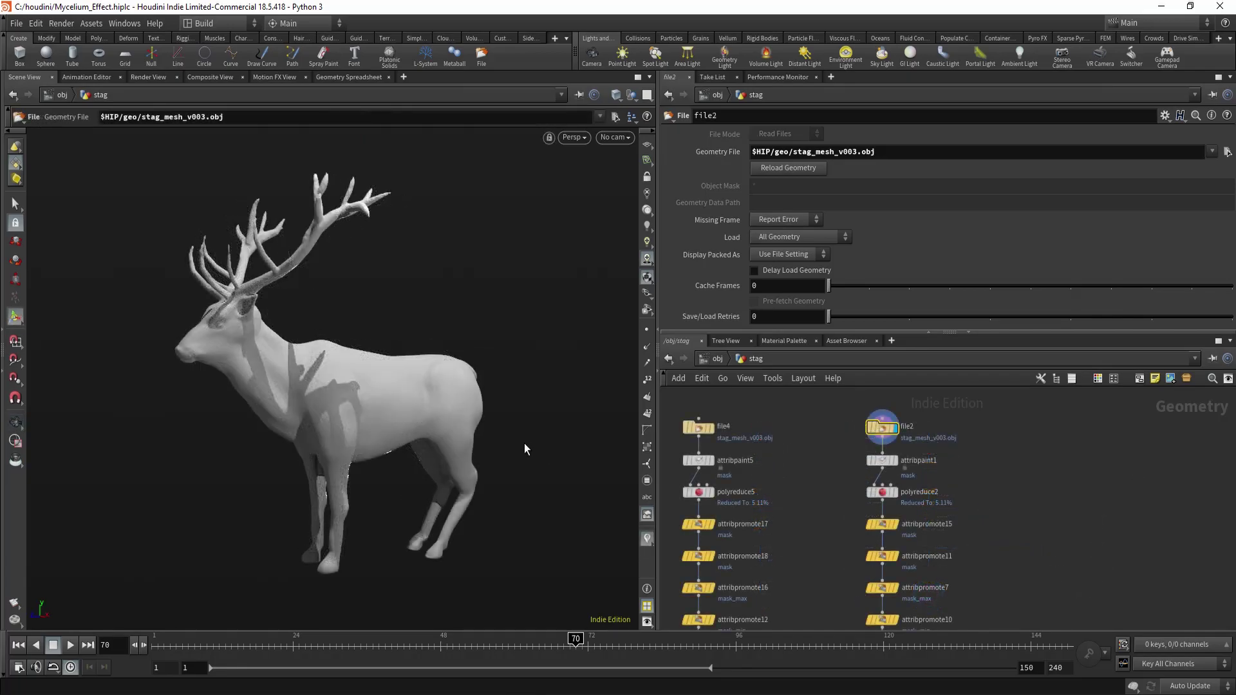
Display the attribpaint1 node below file2 to inspect the mask painted on the stag
alt+middle_drag(517, 441, 511, 439)
middle_drag(854, 450, 835, 443)
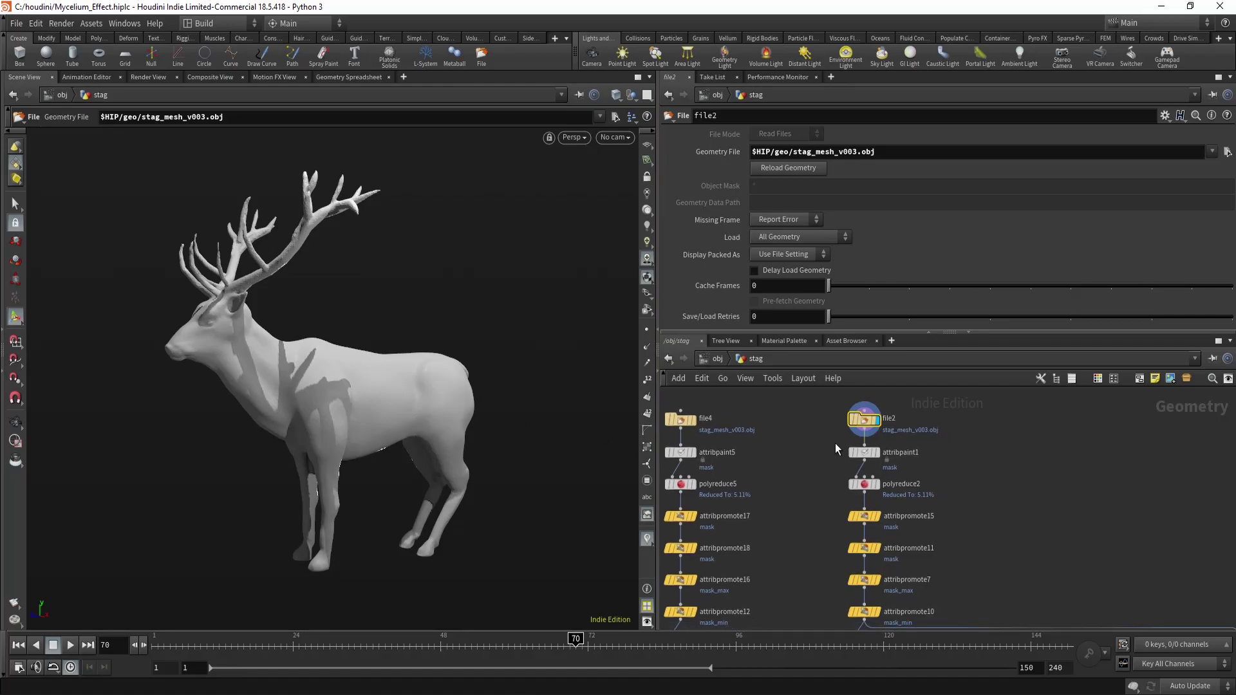
click(863, 452)
click(877, 453)
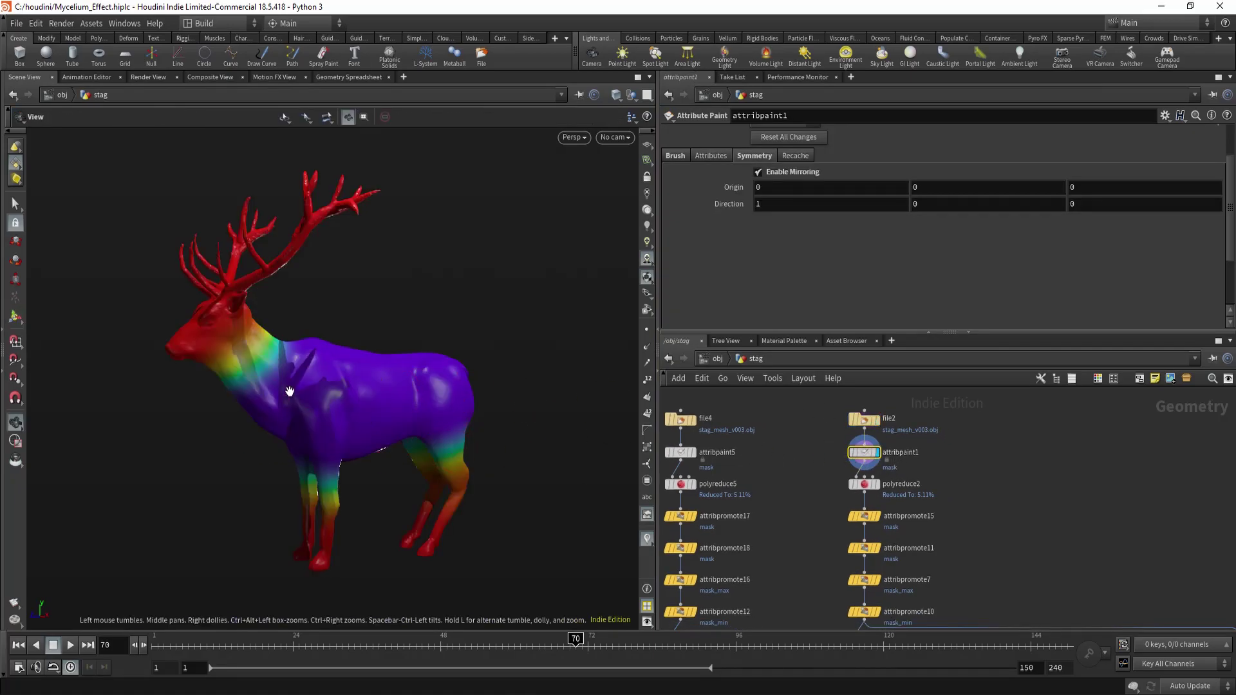
alt+middle_drag(289, 390, 279, 404)
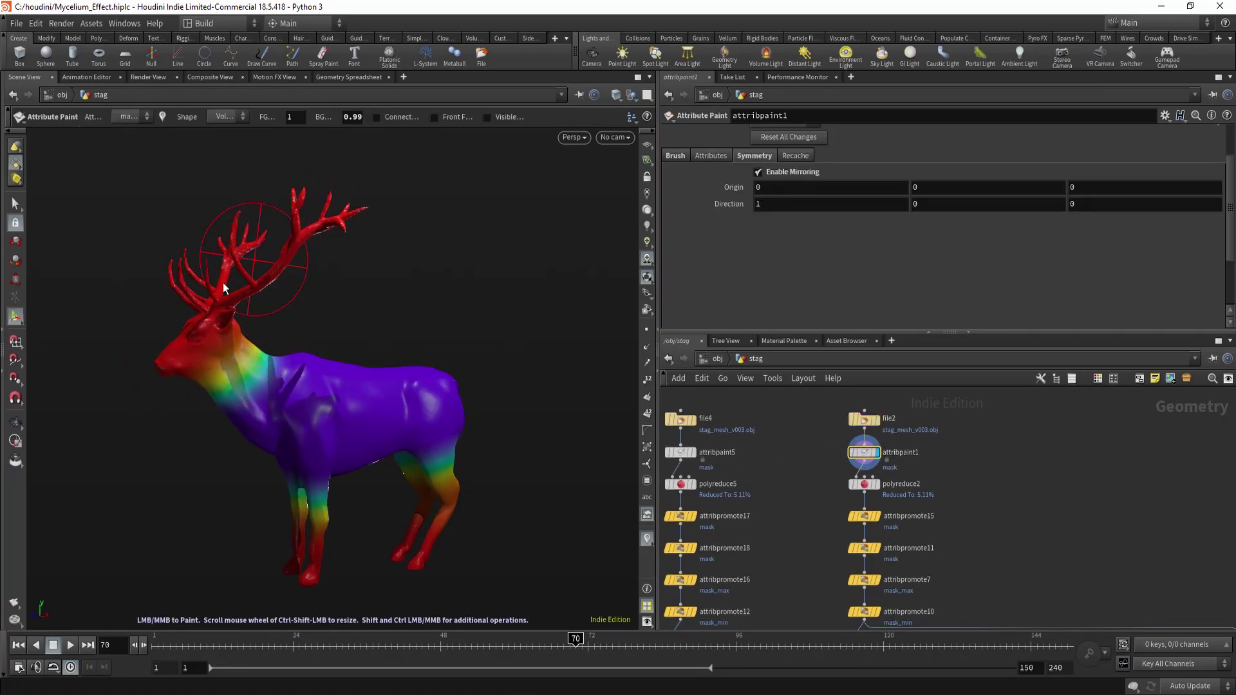
Display polyreduce2 and review its Retain Density by Attribute settings
click(872, 464)
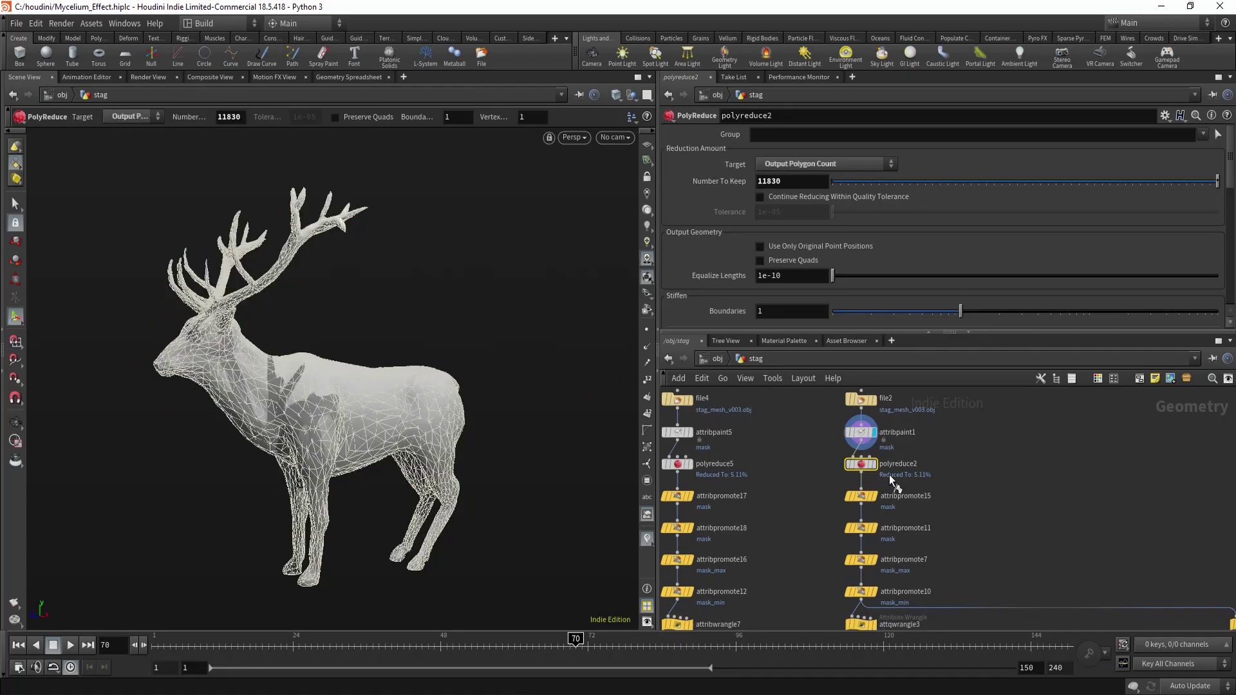
scroll(348, 391, up, 1)
key(Return)
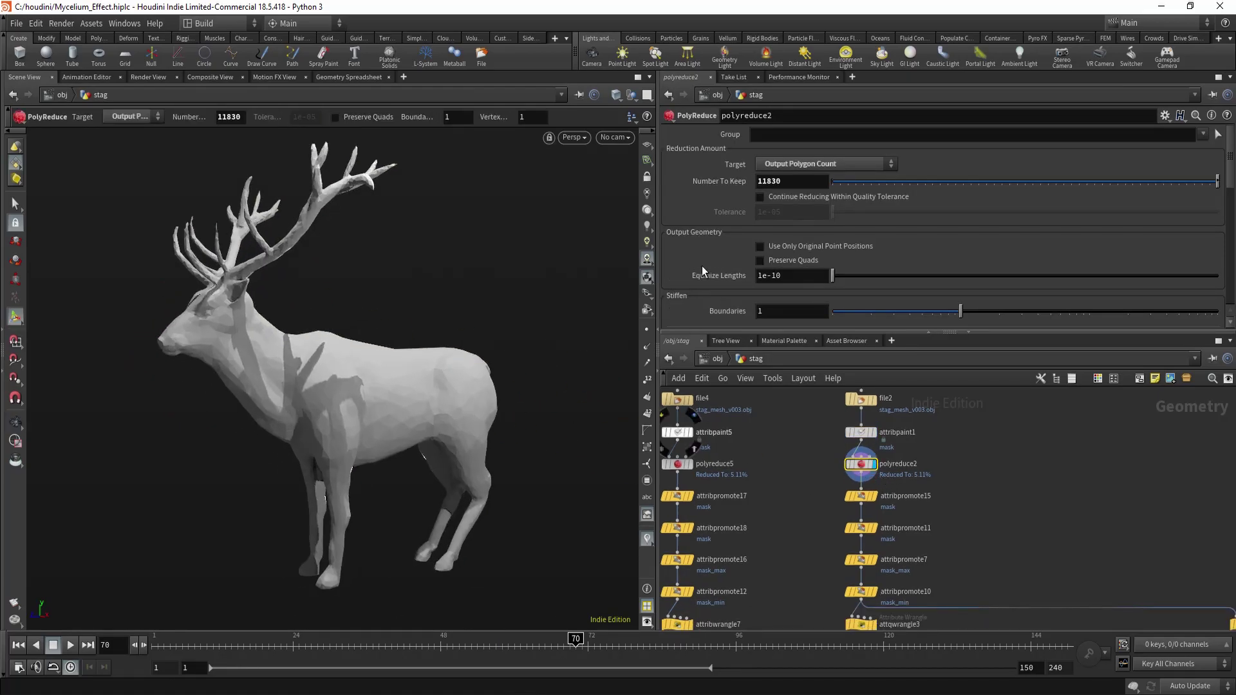
scroll(701, 265, down, 5)
scroll(704, 267, down, 4)
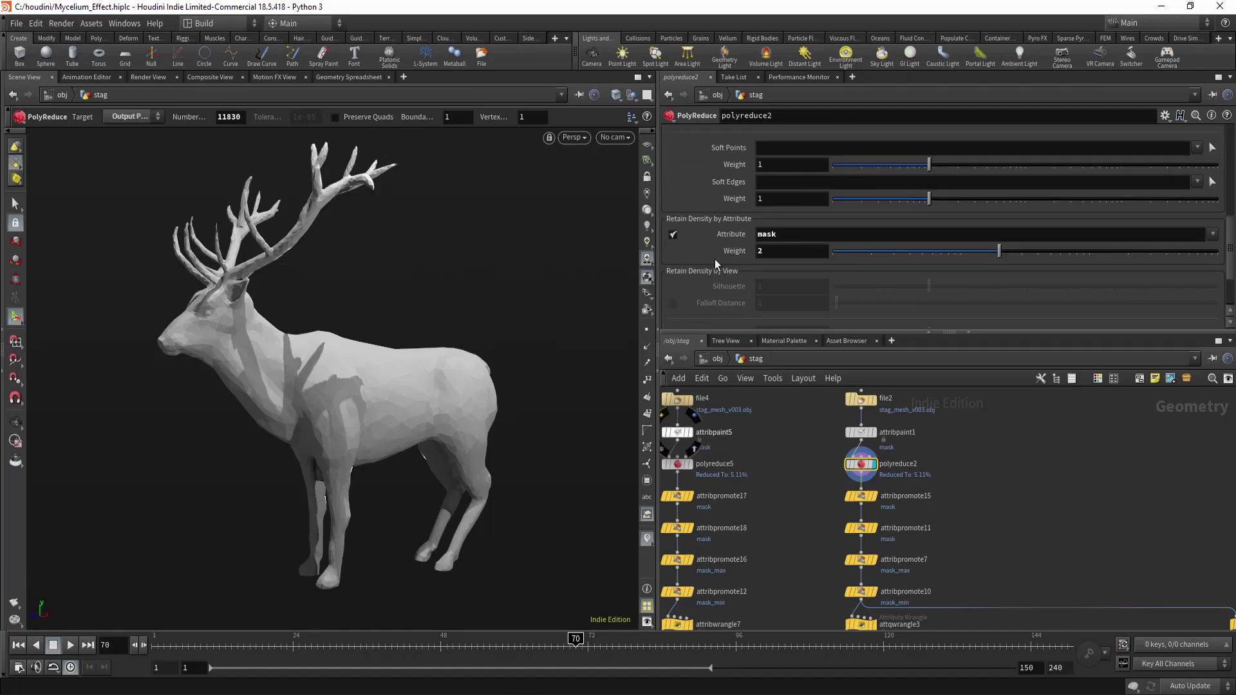
Display the divide1 node with wireframe shading to inspect the cell pattern on the stag's body
mouse_move(816, 507)
middle_down()
mouse_move(820, 398)
mouse_move(813, 481)
middle_up()
drag(876, 492, 879, 490)
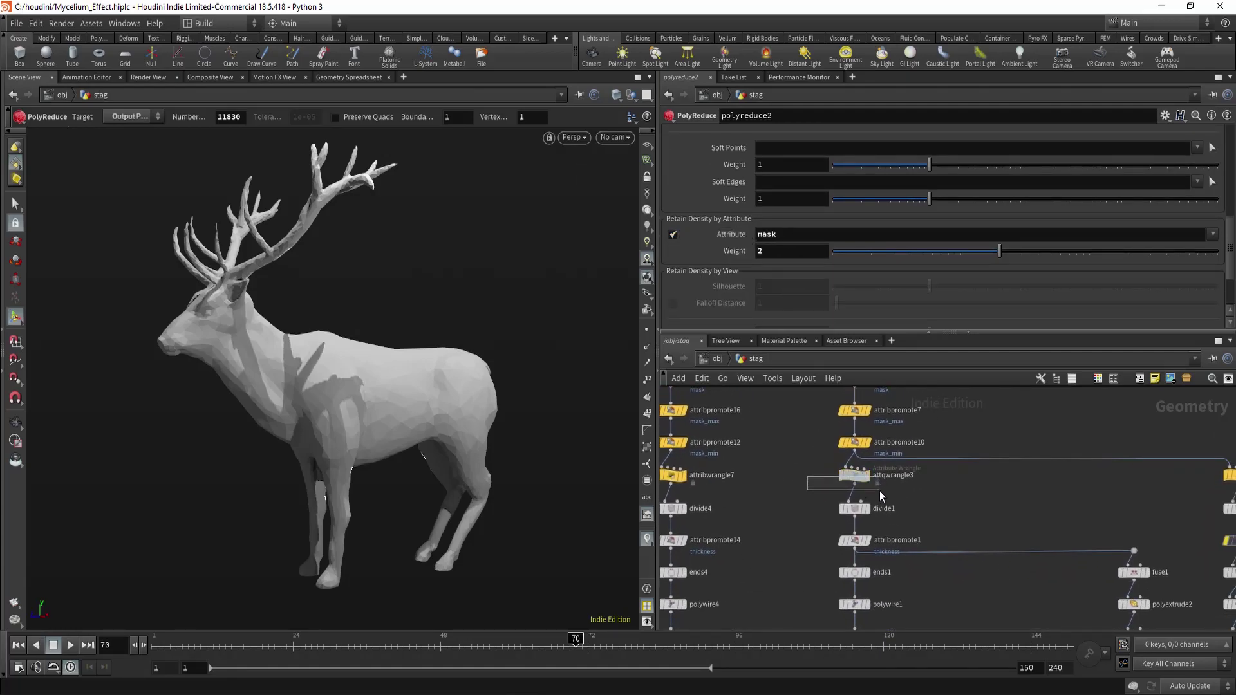
middle_drag(808, 504, 807, 492)
drag(799, 485, 892, 501)
key(r)
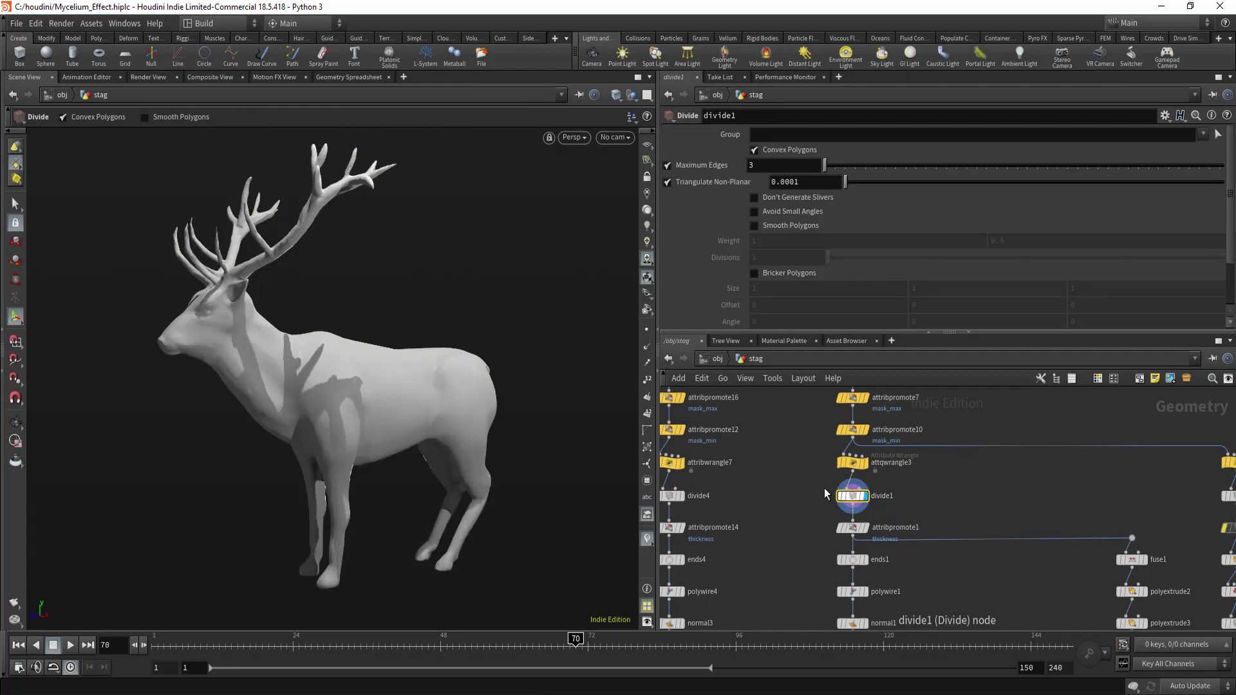
mouse_move(444, 416)
alt+right_down()
mouse_move(431, 403)
mouse_move(311, 397)
alt+right_up()
key(shift+w)
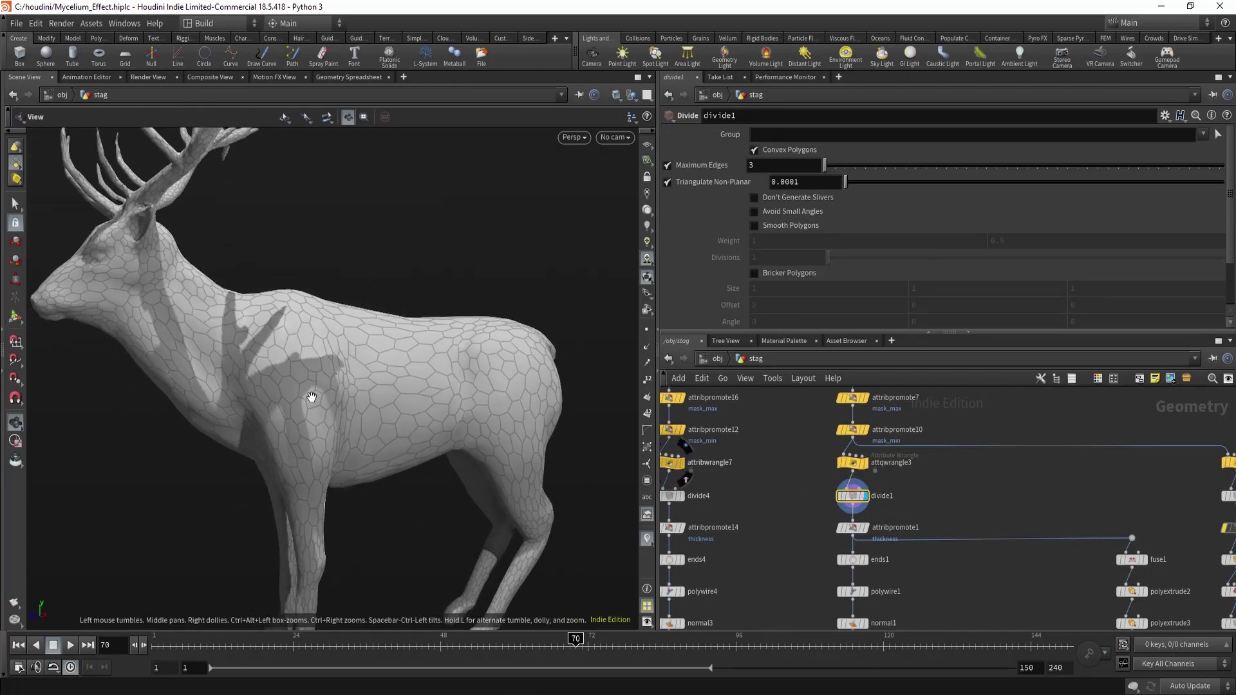
alt+drag(312, 397, 334, 397)
Toggle the bypass and the Compute Dual option of divide1 to compare the triangulated mesh with its dual
drag(814, 490, 908, 516)
key(b)
key(b)
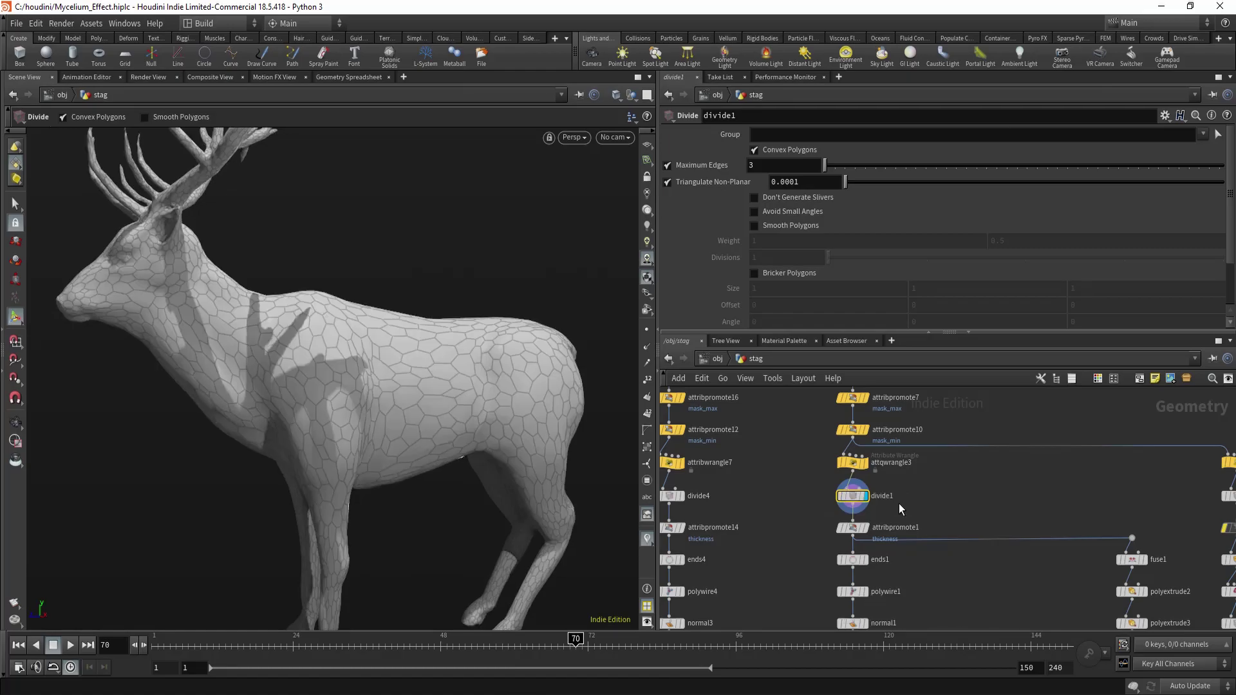
key(b)
key(q)
scroll(728, 296, down, 2)
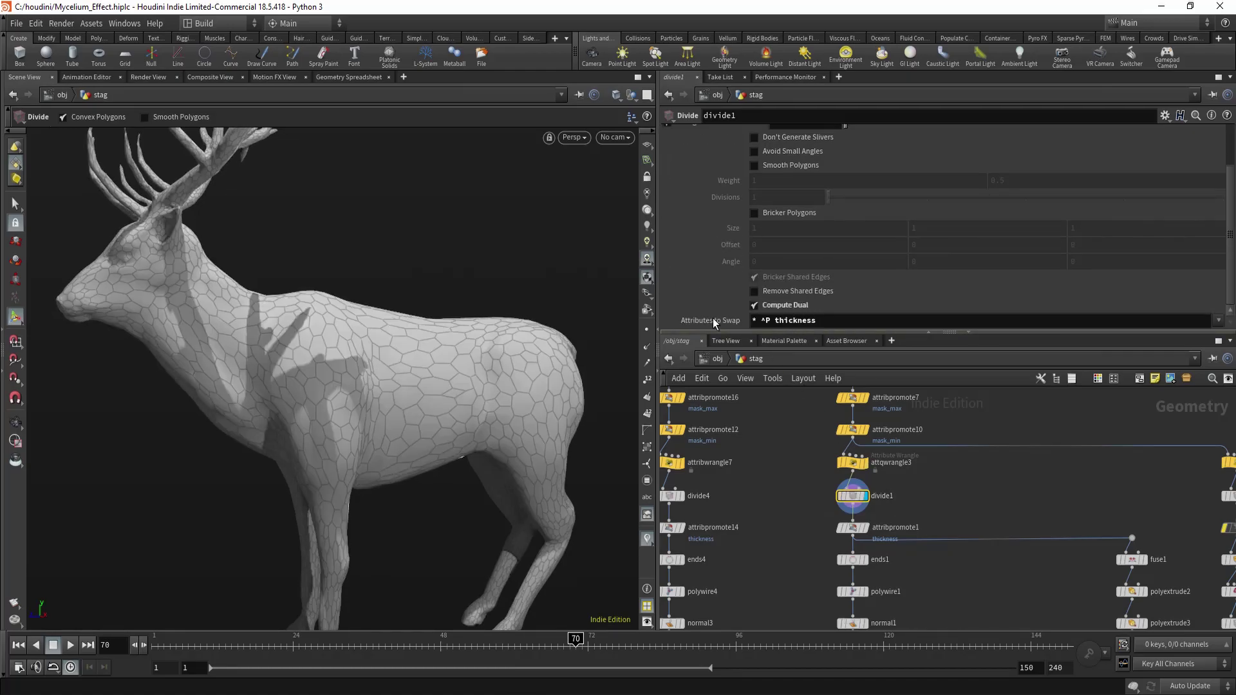
click(756, 306)
key(Escape)
drag(275, 342, 306, 347)
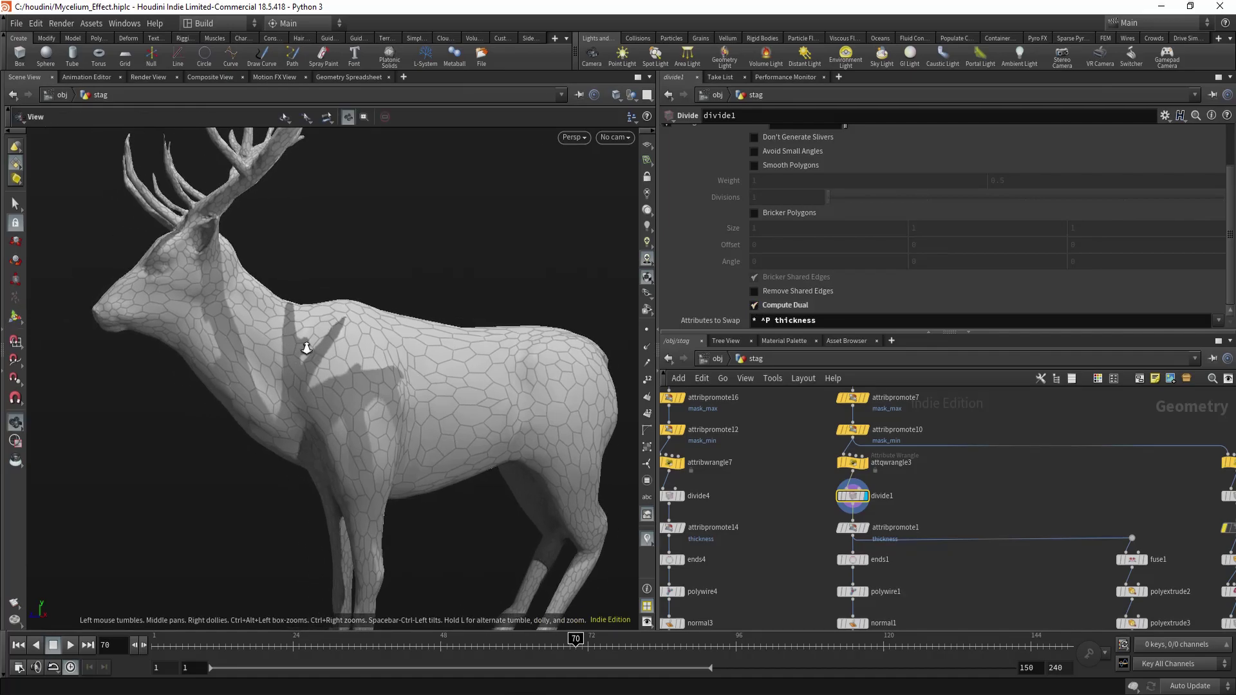
alt+right_drag(307, 347, 277, 351)
alt+middle_drag(263, 348, 326, 360)
alt+drag(326, 368, 490, 399)
Display the ends1 node below attribpromote1 and inspect the resulting curves on the stag
middle_drag(759, 554, 775, 514)
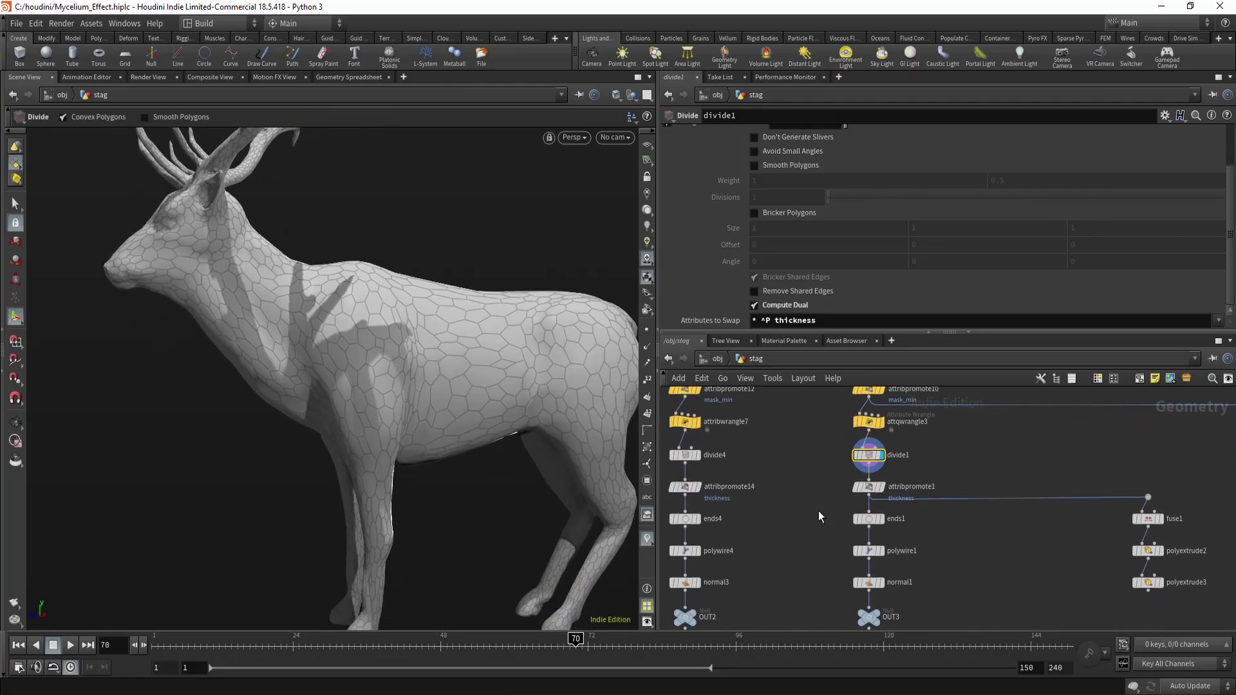
click(868, 519)
click(882, 519)
alt+middle_drag(466, 358, 461, 386)
alt+right_drag(461, 387, 450, 354)
mouse_move(451, 354)
alt+mouse_down()
mouse_move(486, 361)
mouse_move(435, 367)
alt+mouse_up()
middle_drag(822, 537, 809, 502)
click(855, 515)
click(867, 516)
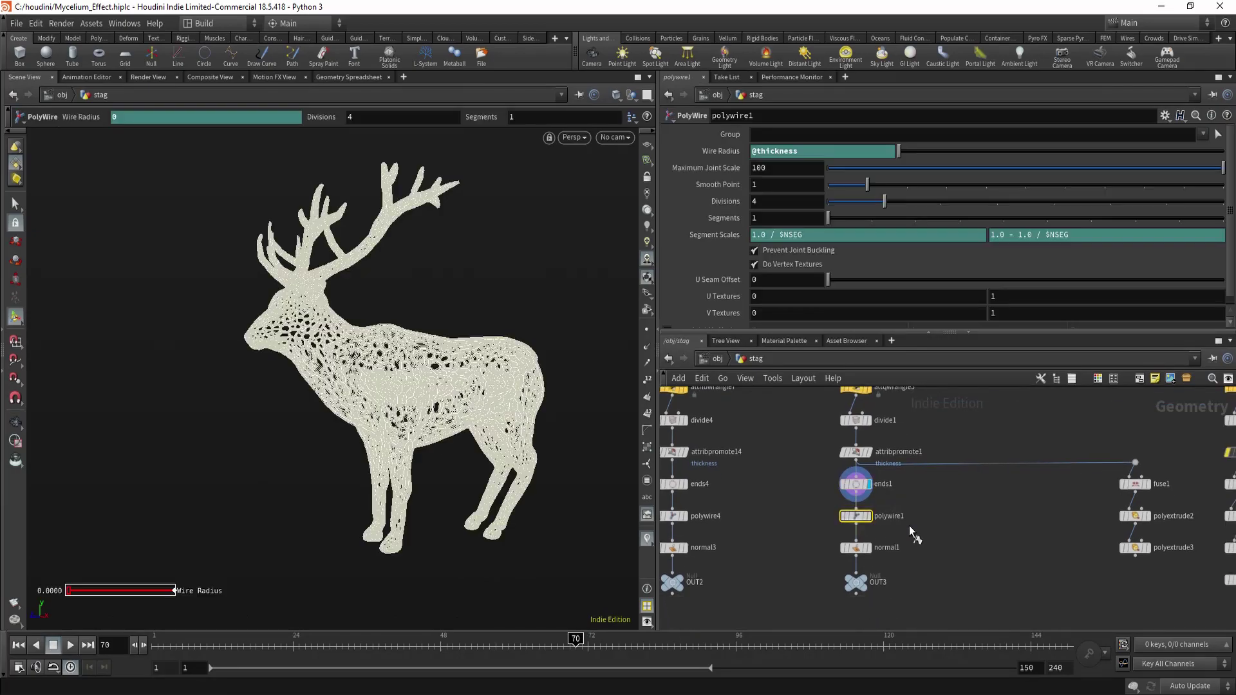
scroll(366, 403, up, 3)
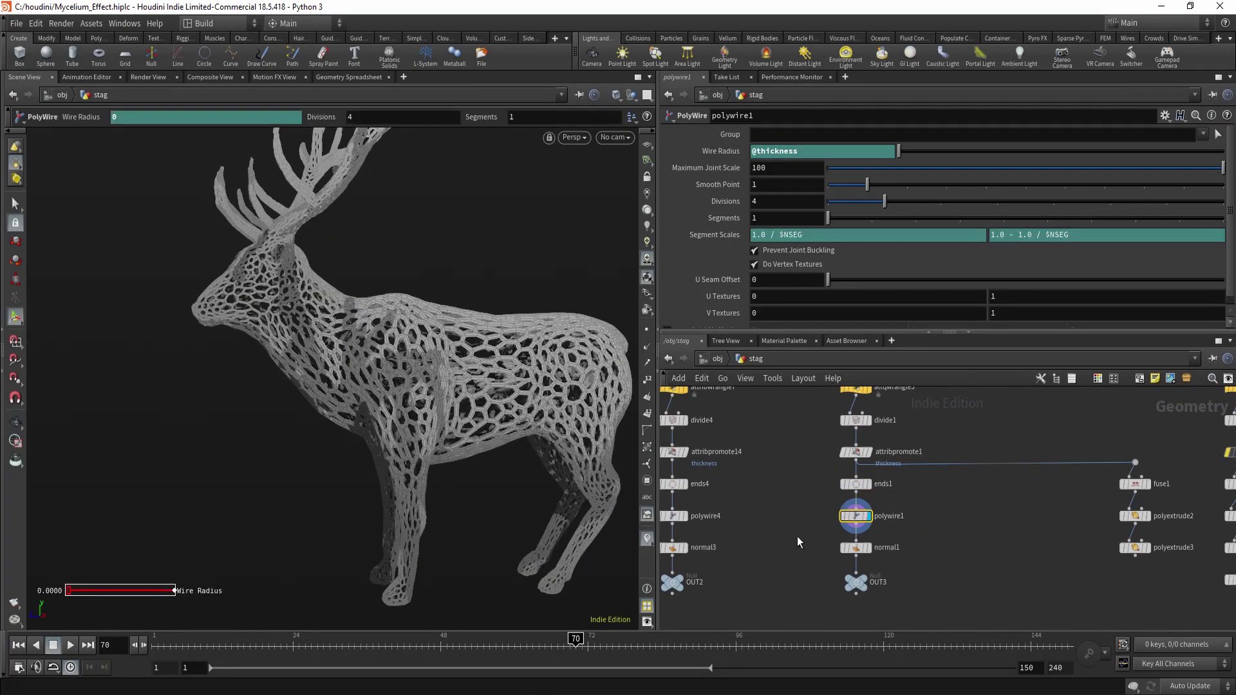
Display the normal1 node and examine the finished wire network on the whole stag
click(854, 548)
click(868, 548)
alt+right_drag(412, 380, 437, 418)
alt+drag(438, 419, 451, 431)
alt+right_drag(450, 431, 438, 396)
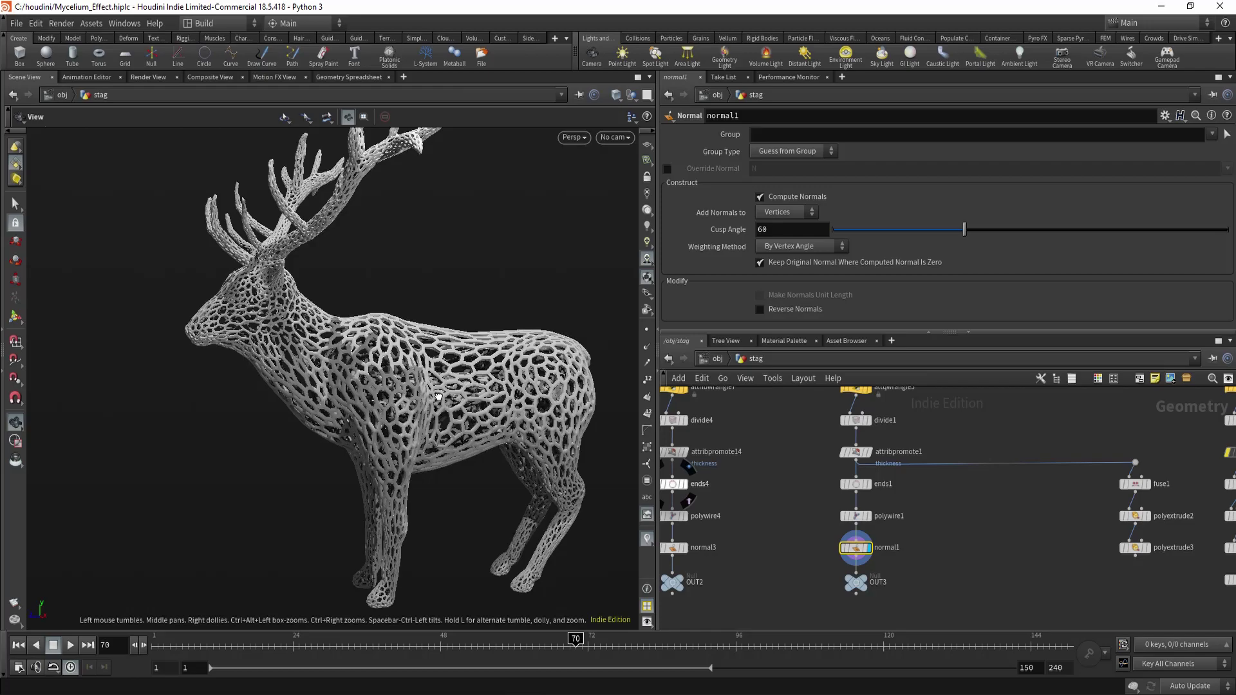
scroll(438, 396, down, 5)
drag(399, 379, 325, 396)
key(Return)
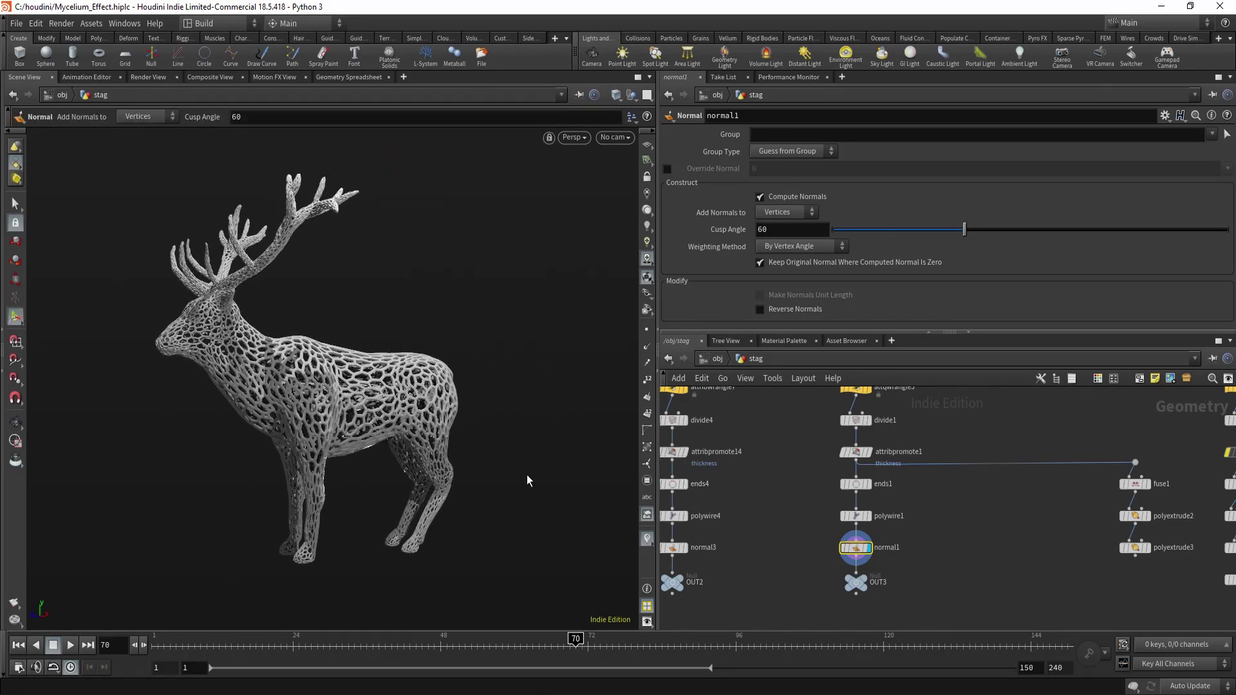
alt+drag(338, 404, 370, 400)
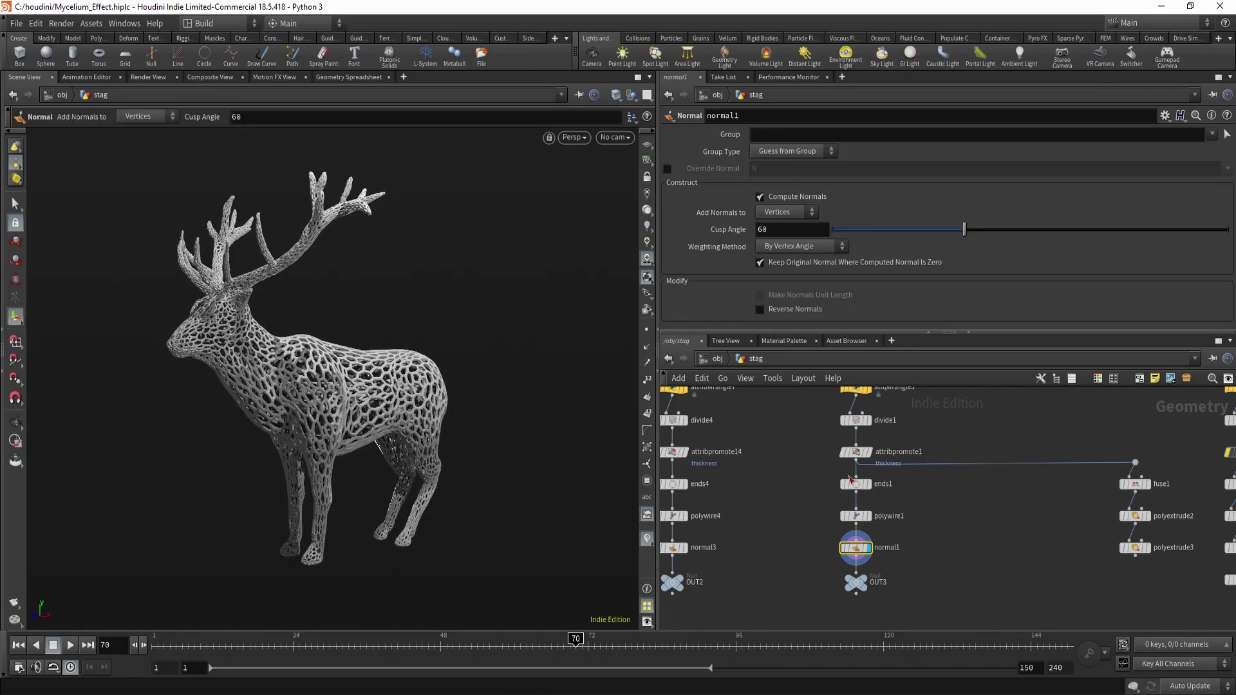
Select attqwrangle3 above divide1 to show its thickness expression while the wire network stays displayed
middle_drag(849, 477, 848, 576)
middle_drag(844, 508, 833, 546)
click(844, 525)
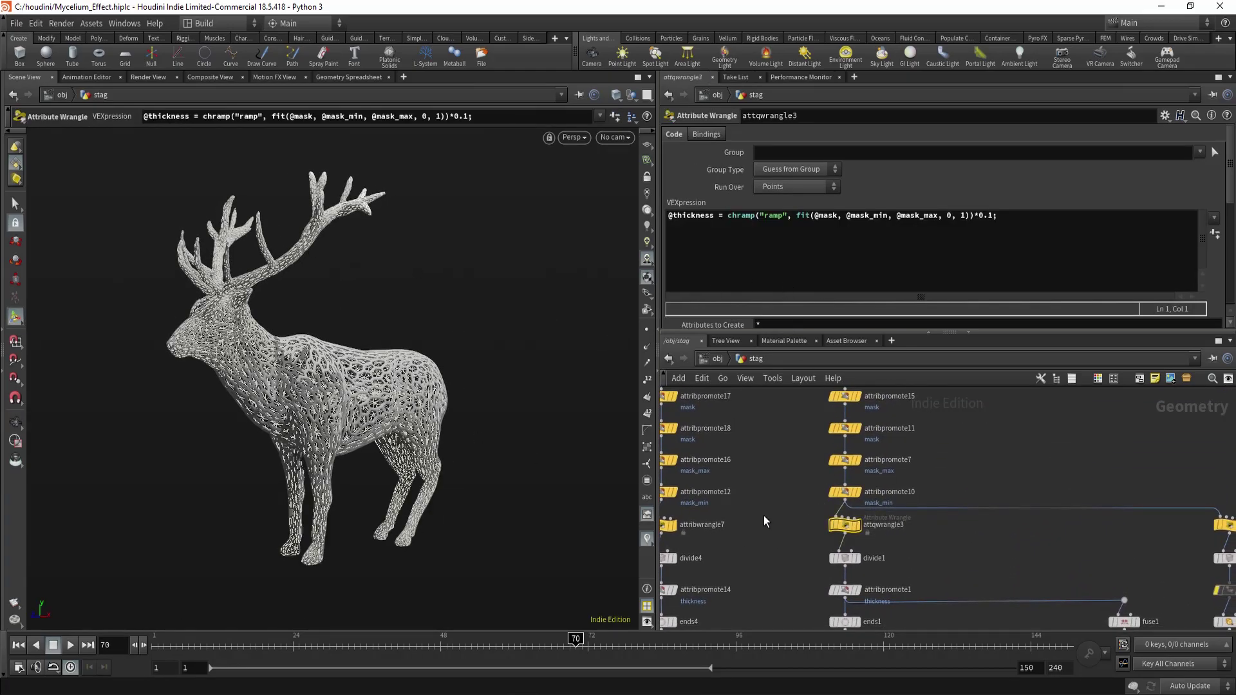
Examine how the wire thickness varies across the stag's head, neck and body
alt+middle_drag(277, 360, 301, 366)
alt+right_drag(301, 366, 195, 355)
alt+middle_drag(195, 355, 217, 382)
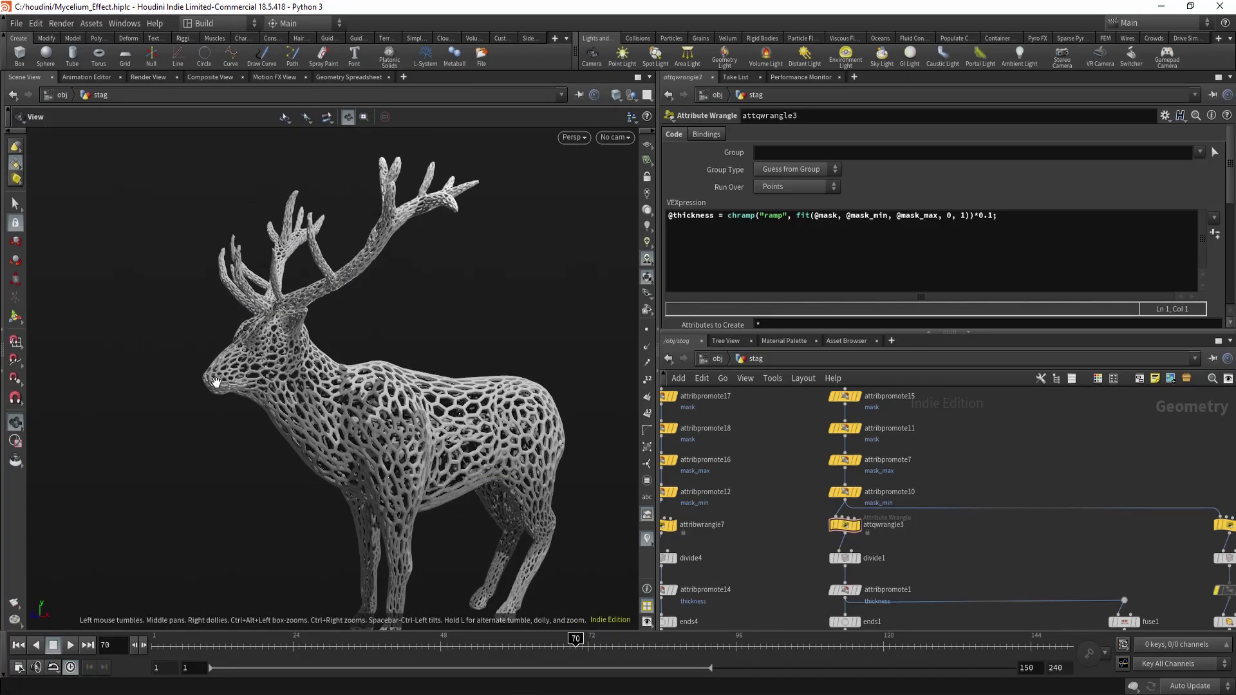
alt+right_drag(217, 382, 245, 359)
alt+drag(284, 384, 297, 339)
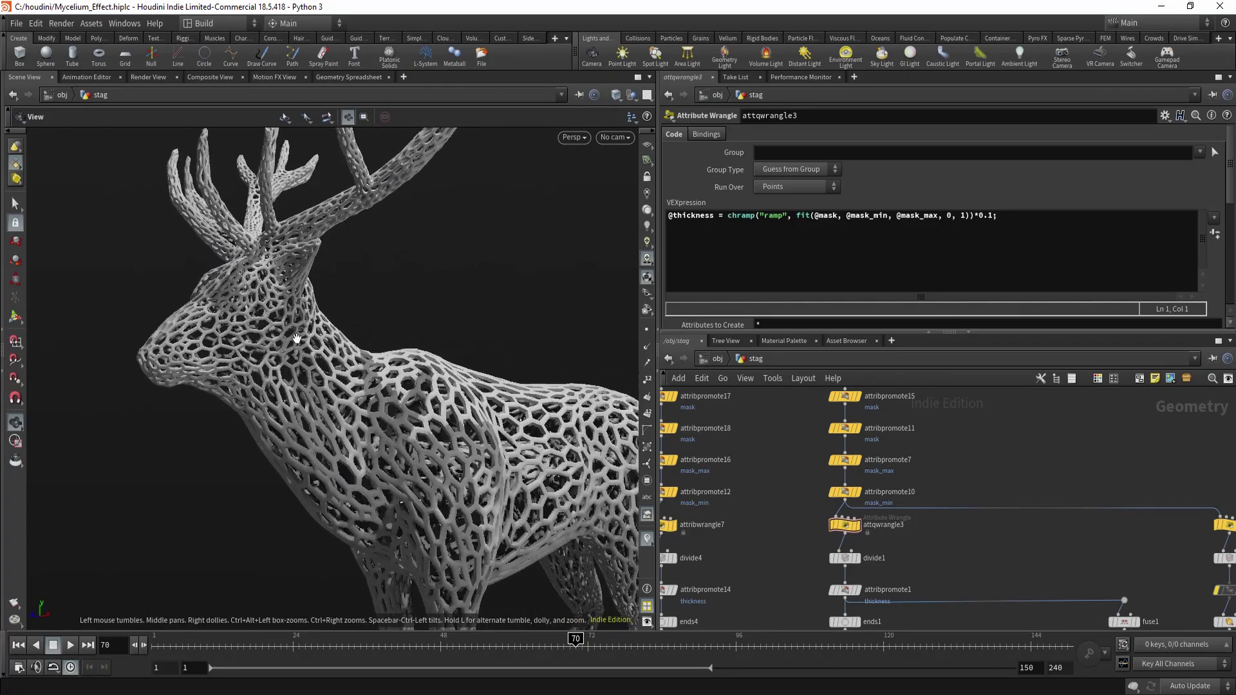
key(Return)
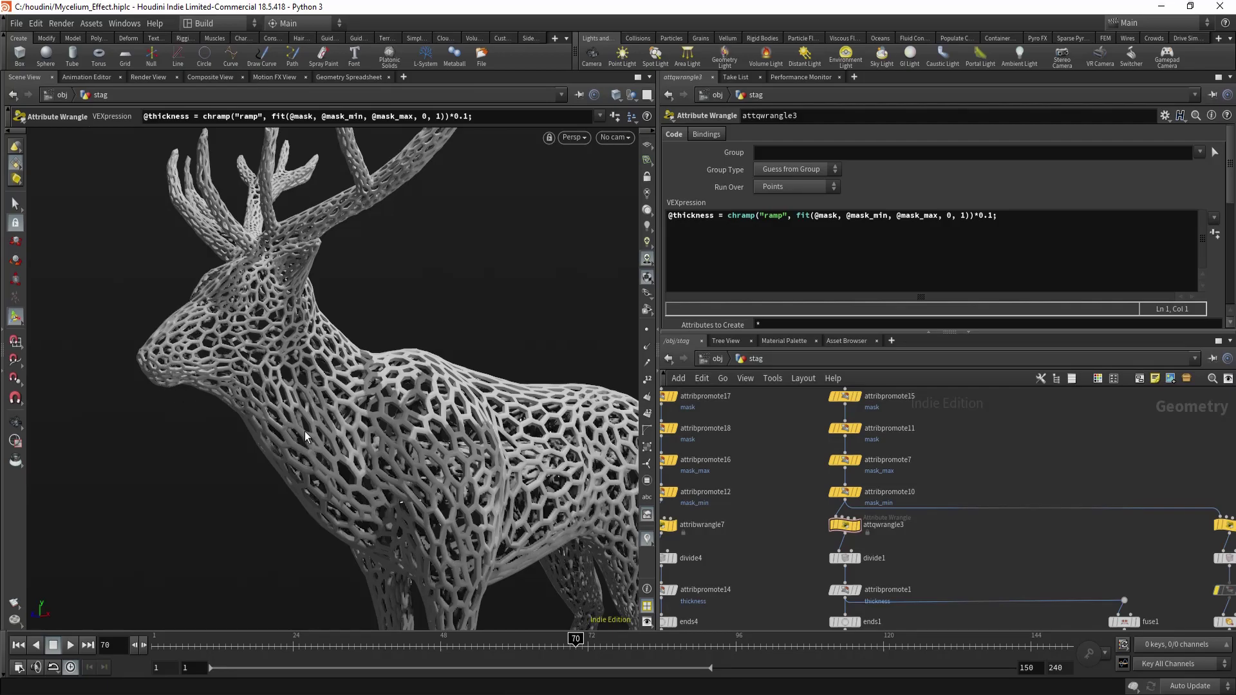
alt+right_drag(478, 465, 375, 461)
alt+drag(375, 461, 473, 391)
alt+middle_drag(473, 390, 388, 367)
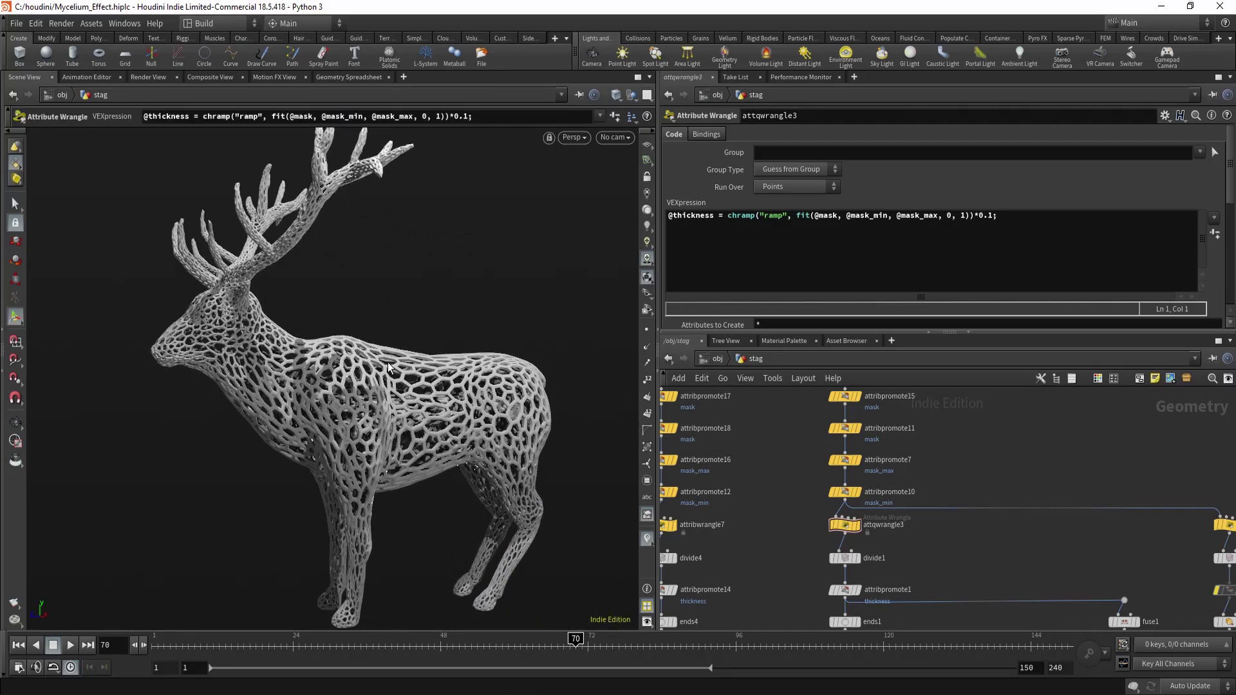
alt+middle_drag(415, 415, 414, 397)
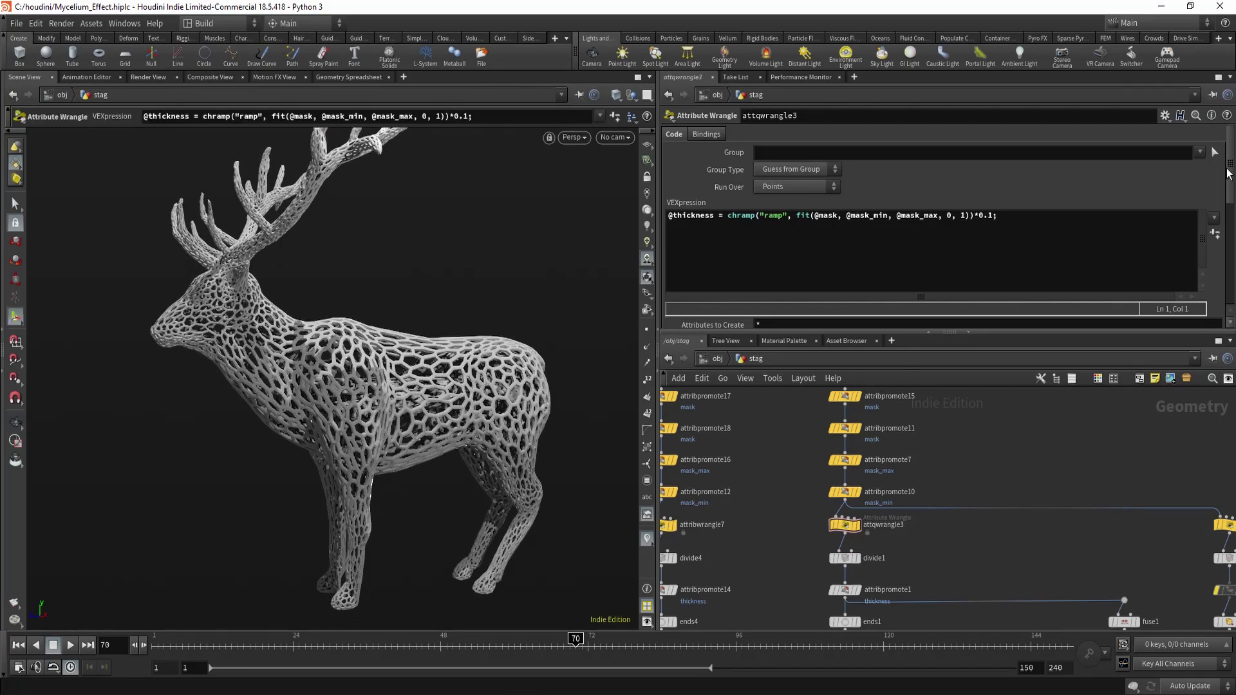
Try a value of 0.628 for the thickness ramp's first point and a position of about 0.385 for its second
drag(1228, 174, 1224, 283)
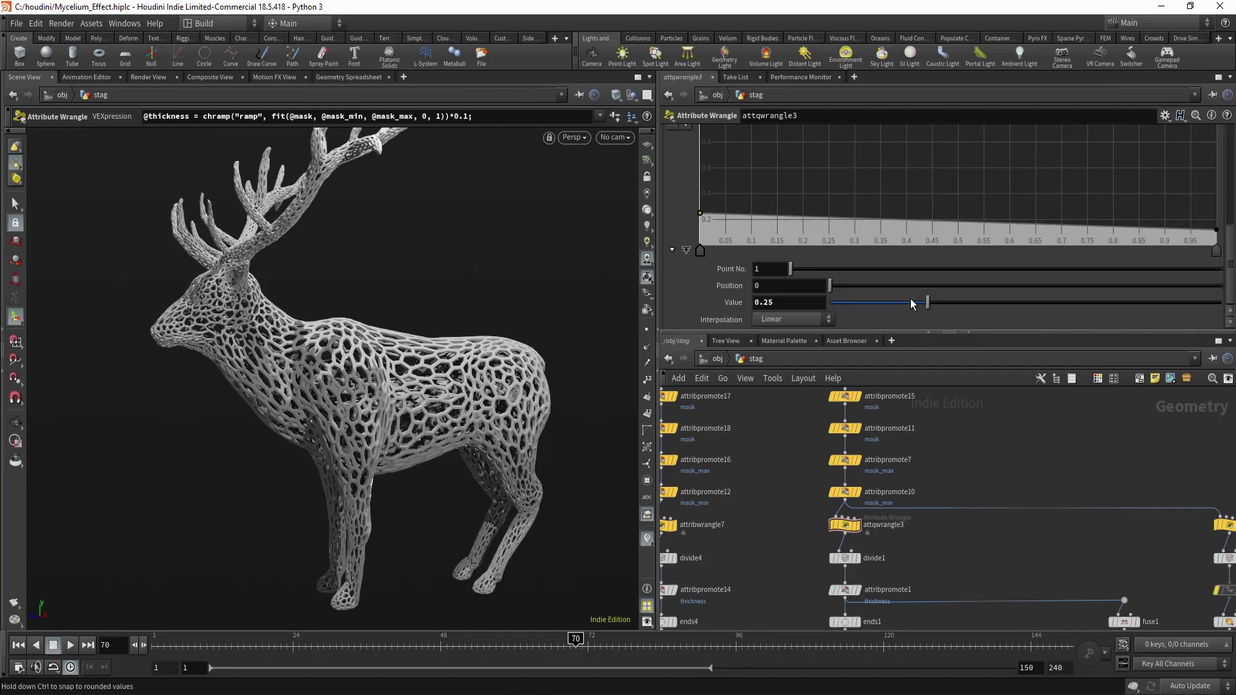
drag(927, 302, 1076, 287)
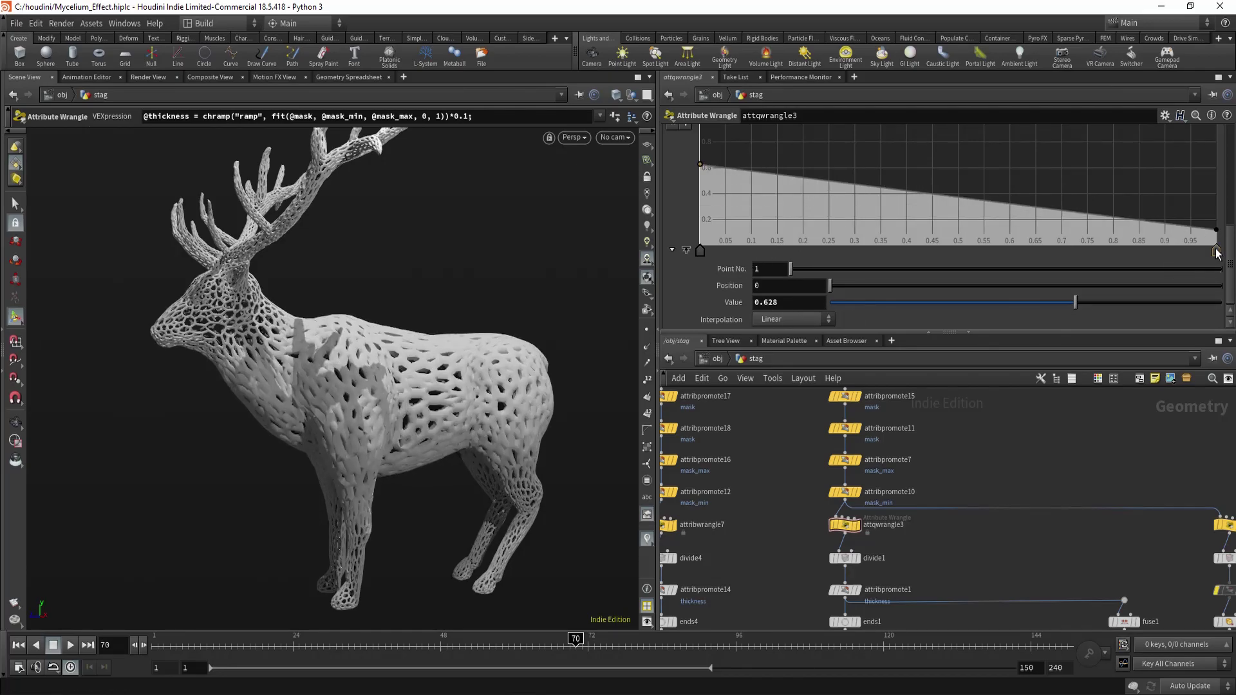
drag(1216, 251, 997, 256)
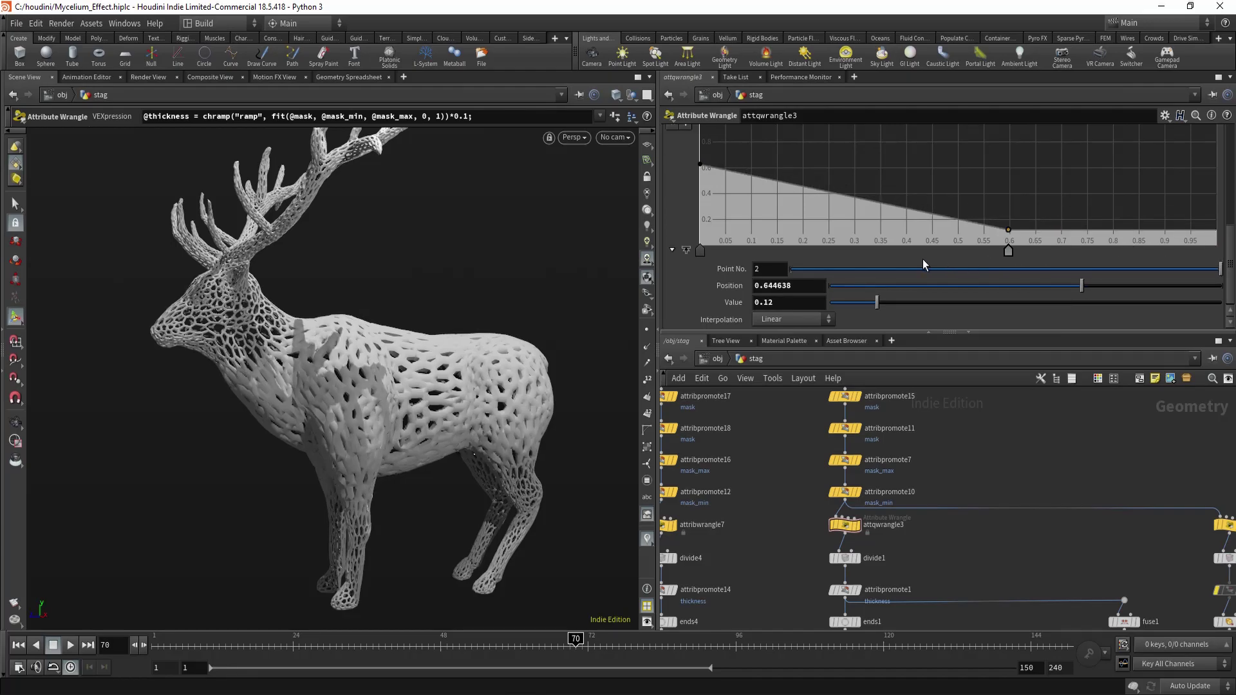
mouse_move(923, 260)
mouse_down()
mouse_move(893, 258)
mouse_move(905, 257)
mouse_up()
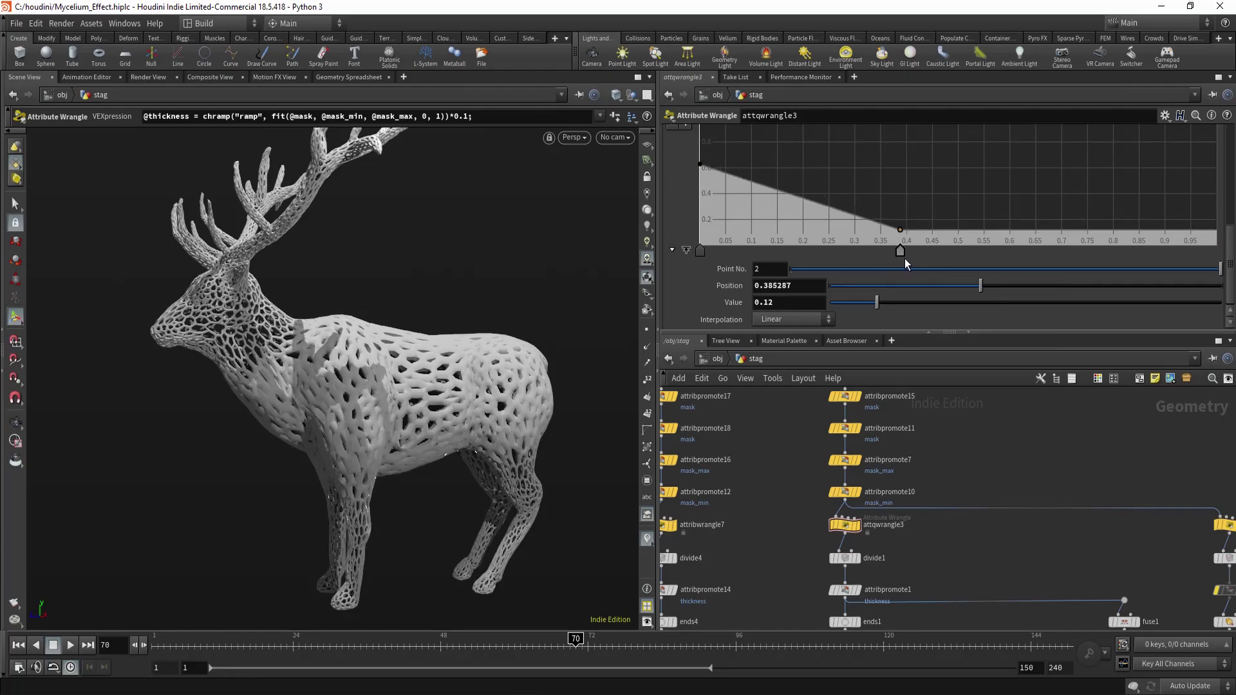
Undo the position and value changes made to the thickness ramp's points
key(ctrl+z)
key(ctrl+z)
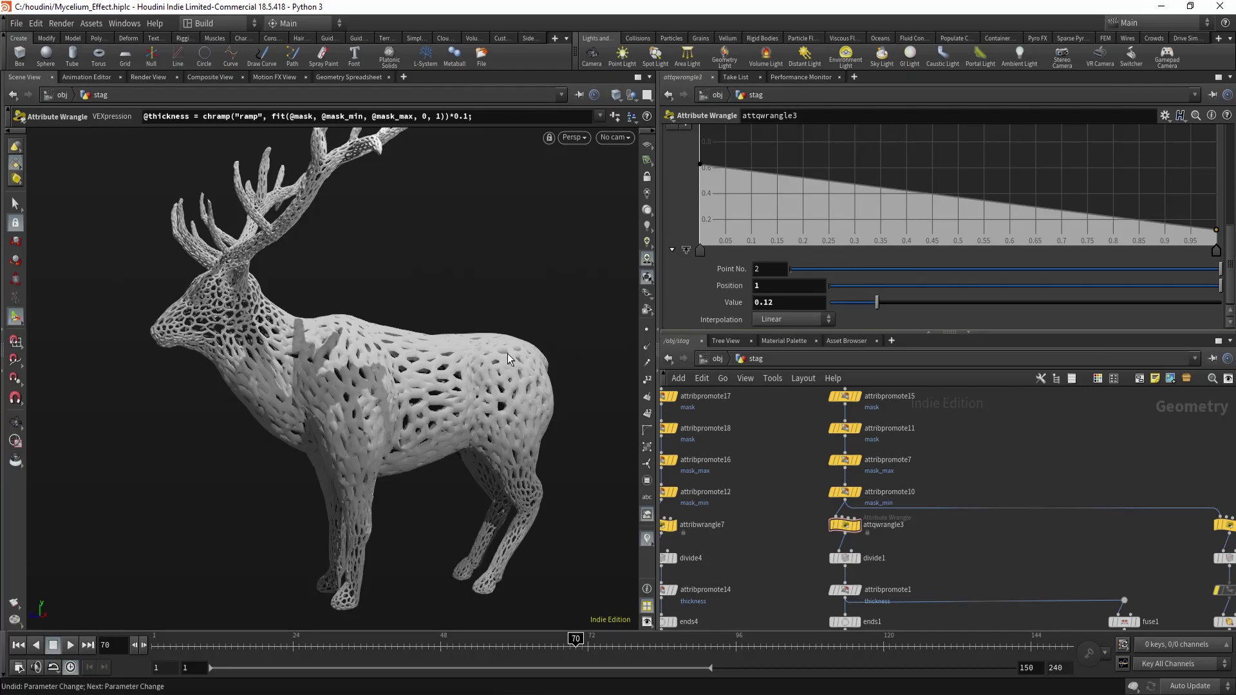
alt+drag(310, 155, 354, 158)
alt+right_drag(354, 158, 370, 412)
key(ctrl+z)
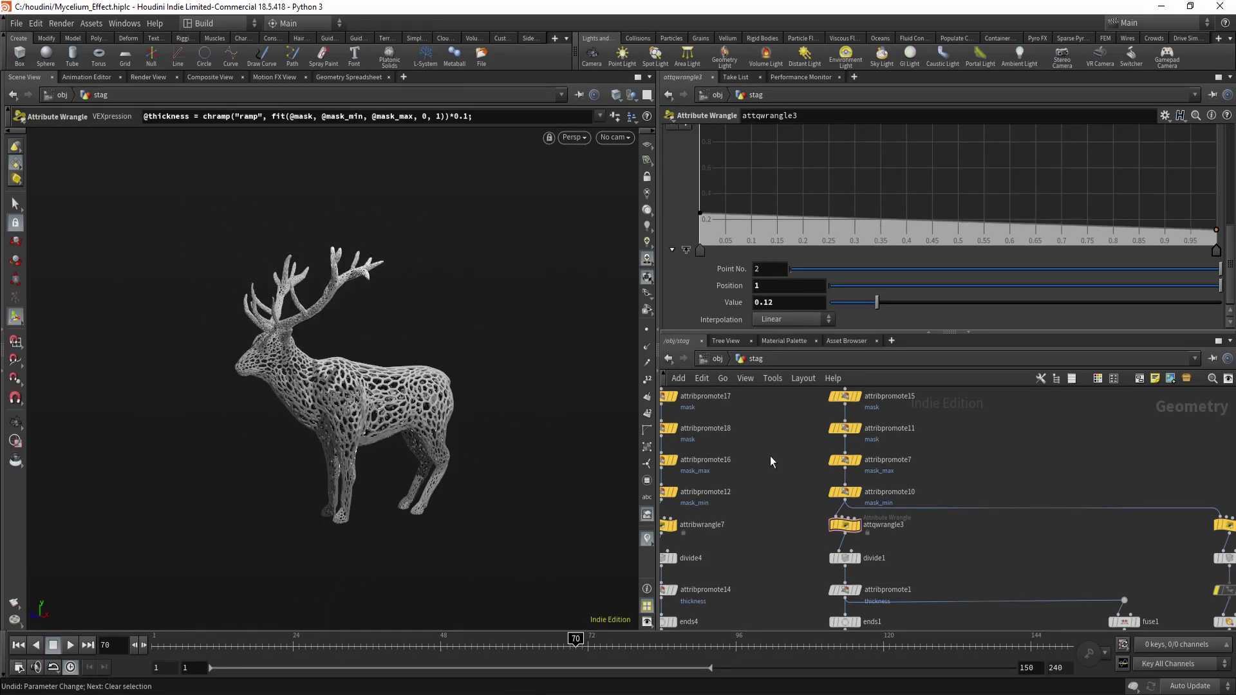
Display attribpromote15 below polyreduce2 and review how it promotes the mask attribute
middle_drag(782, 456, 779, 498)
click(841, 438)
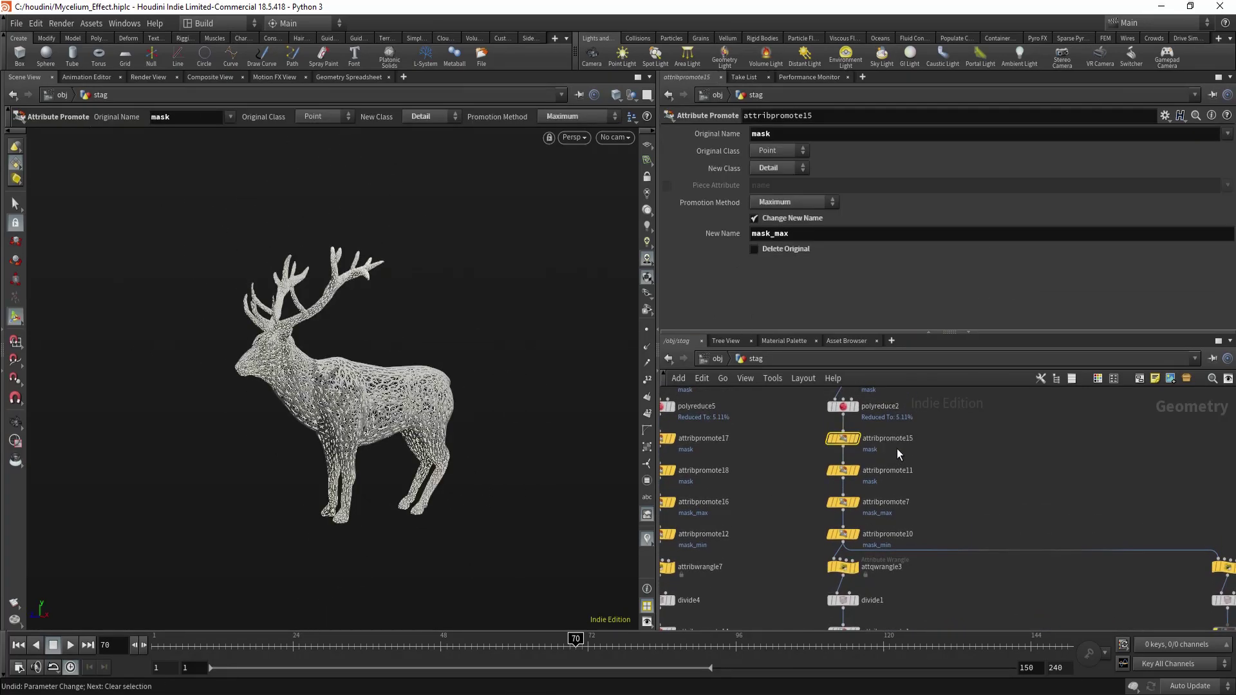
click(855, 438)
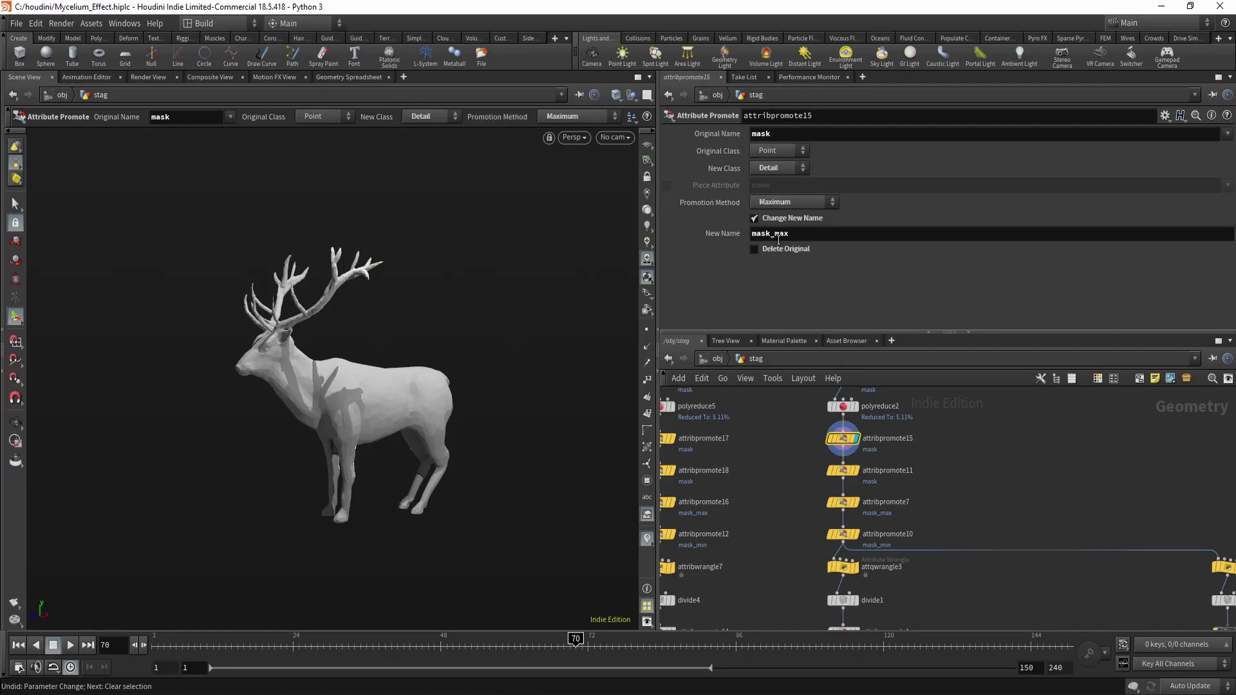
Display attribpromote11, attribpromote7 and attribpromote10 in turn and review how each promotes the mask, mask_max and mask_min attributes
drag(805, 465, 872, 541)
click(856, 470)
click(856, 503)
click(856, 535)
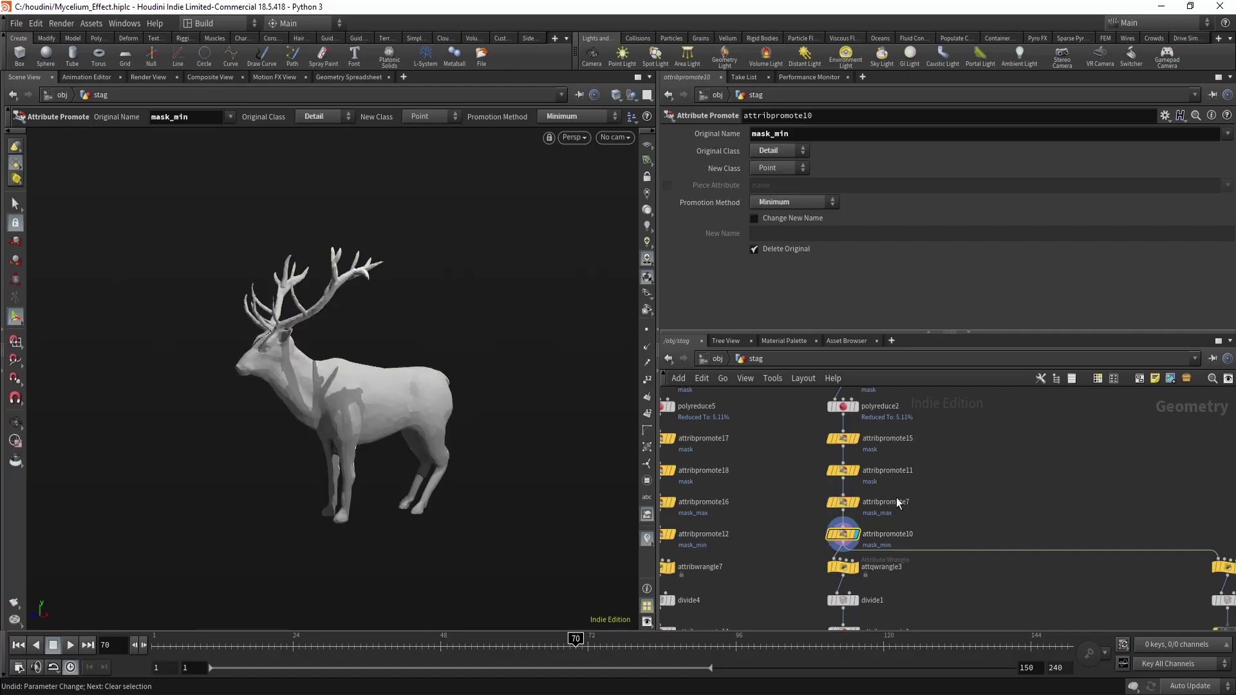
alt+middle_drag(346, 371, 306, 371)
drag(305, 372, 286, 367)
key(Return)
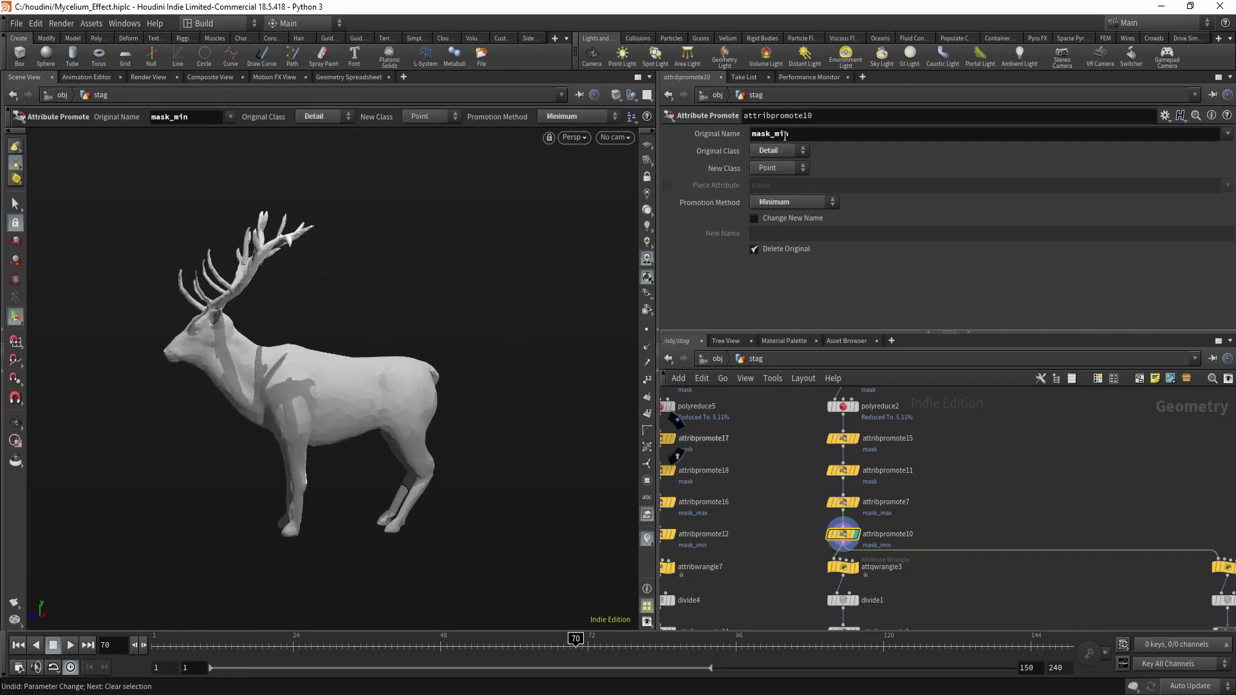
Display attqwrangle3 and review the fit function inside its thickness expression and the ramp that drives it
middle_drag(911, 523, 920, 475)
drag(825, 507, 902, 524)
click(865, 519)
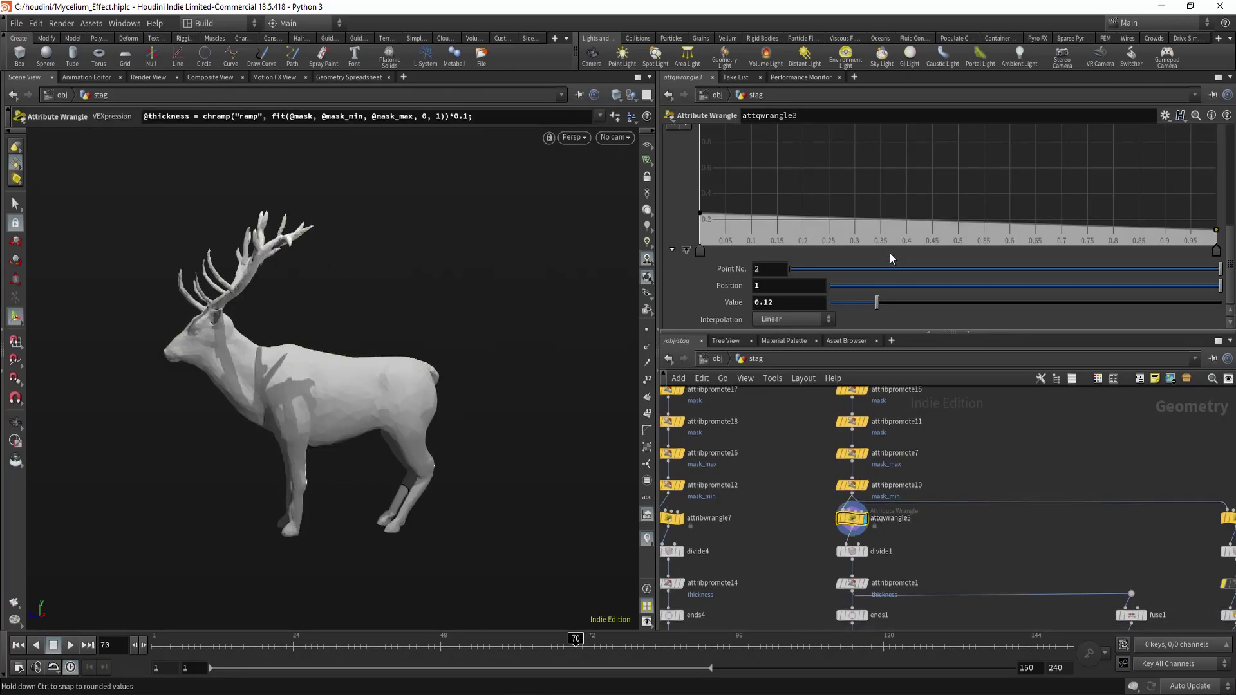
drag(1230, 265, 1221, 129)
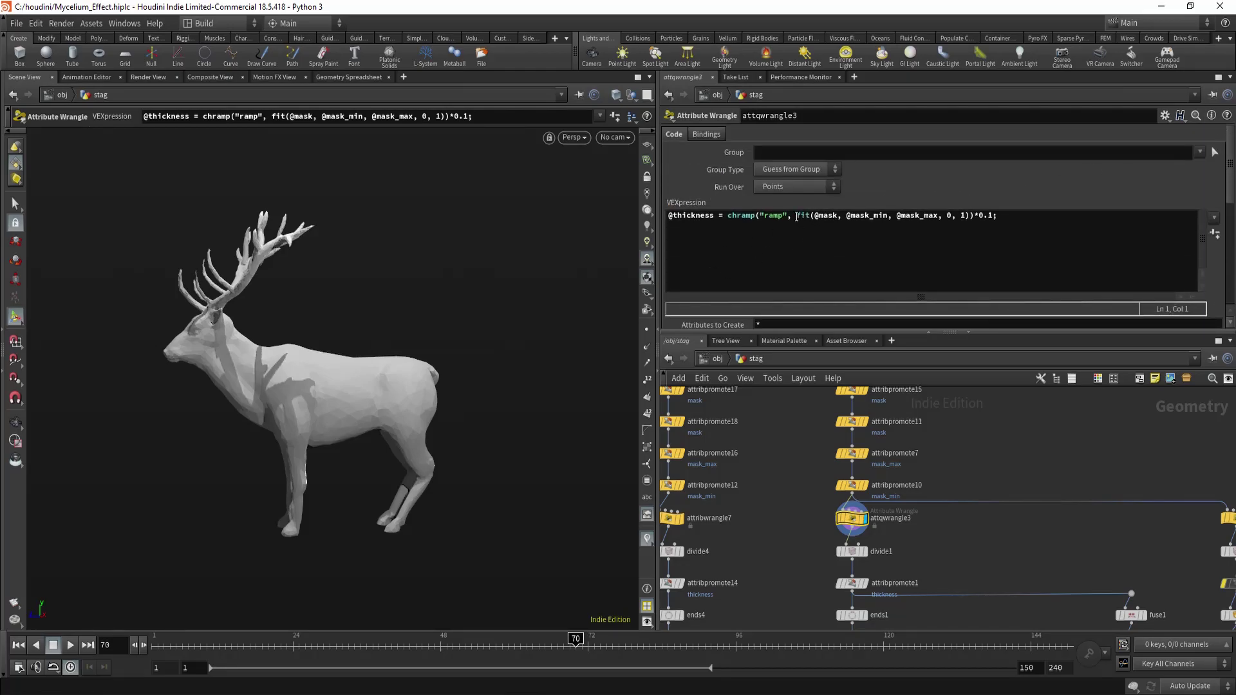
drag(796, 216, 969, 225)
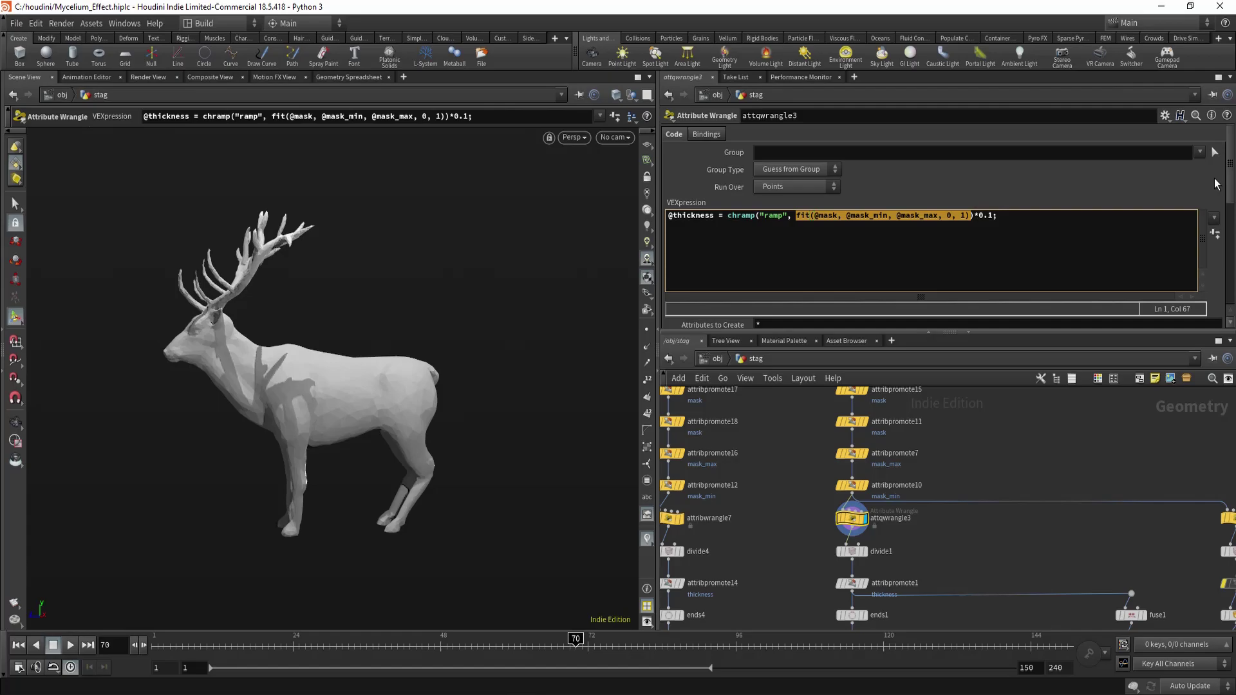
drag(1232, 171, 1218, 277)
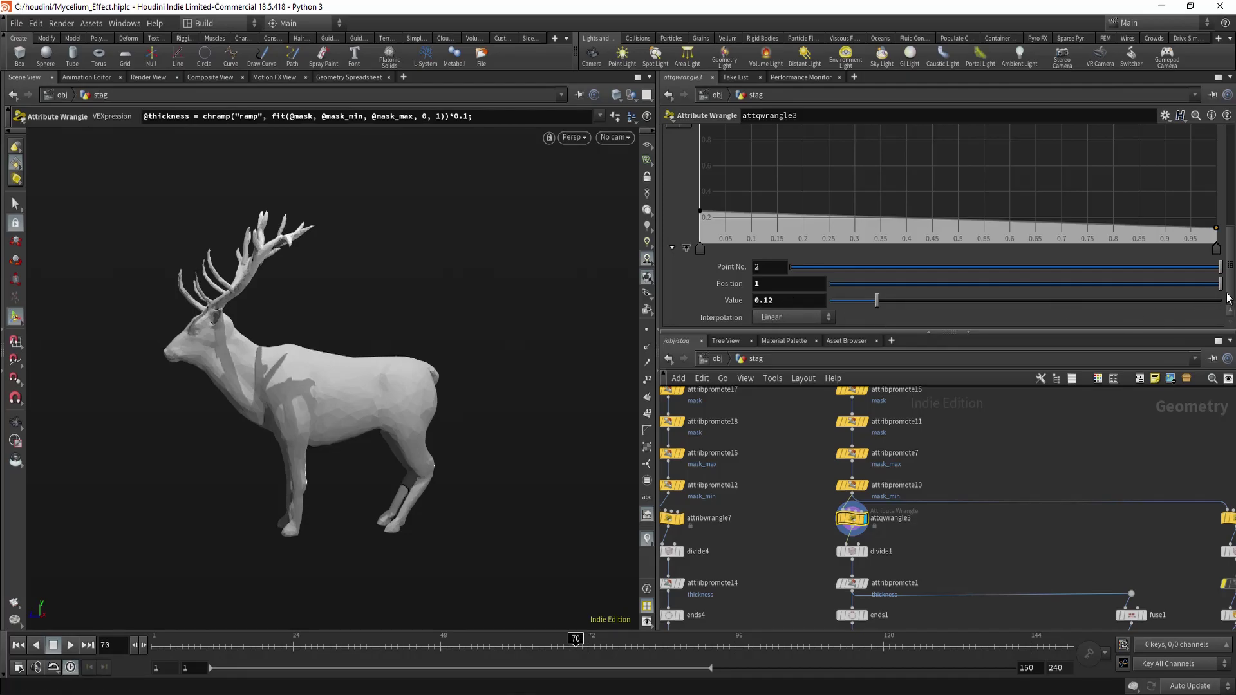
Display OUT3 and examine the polywire network's thickness on the stag's back and neck up close
scroll(970, 505, down, 3)
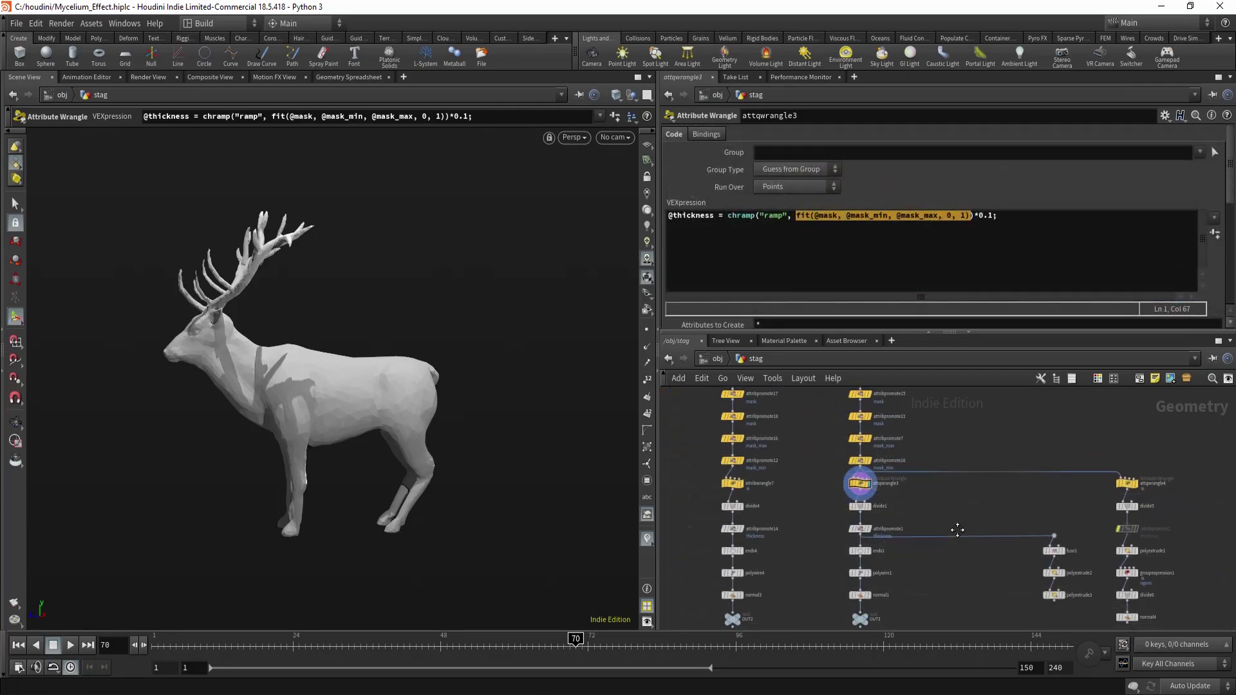
middle_drag(957, 530, 899, 473)
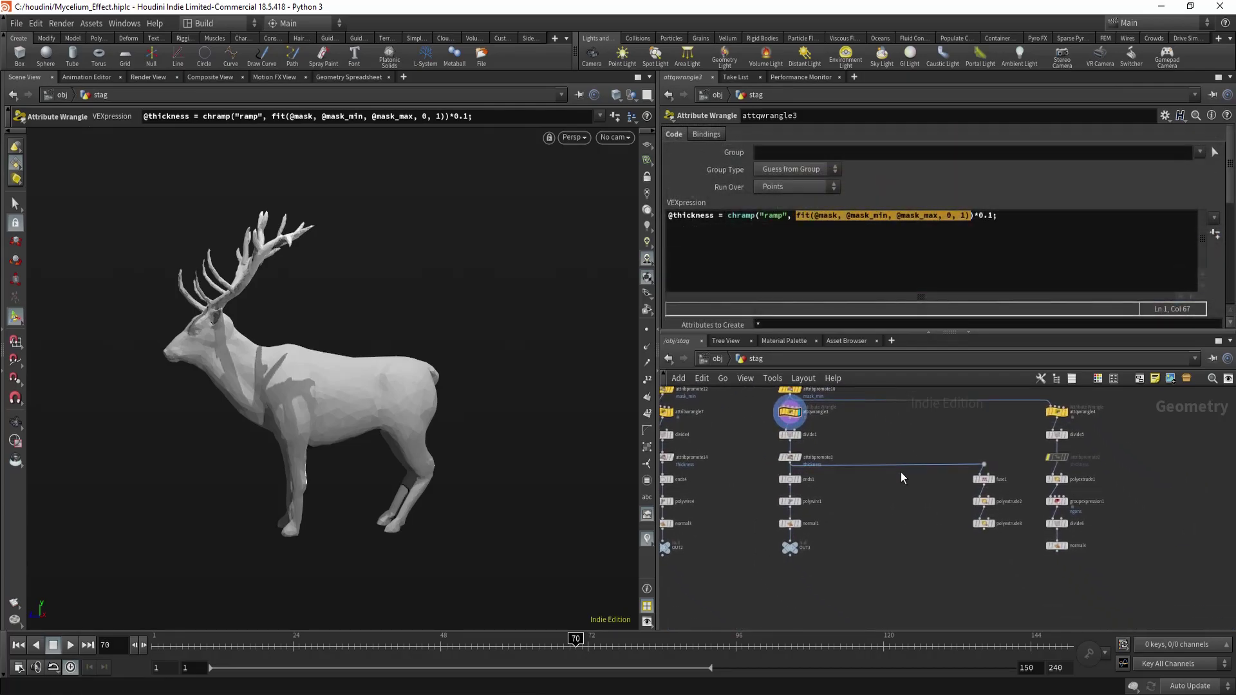
scroll(933, 518, up, 2)
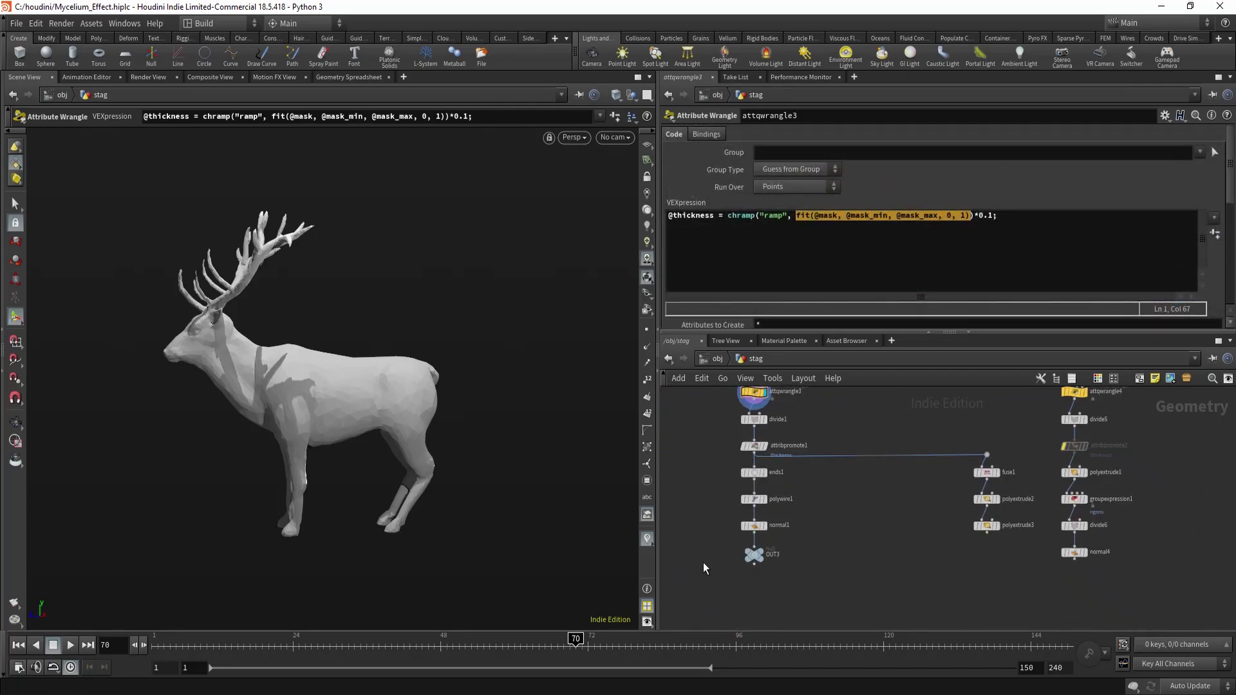
click(761, 555)
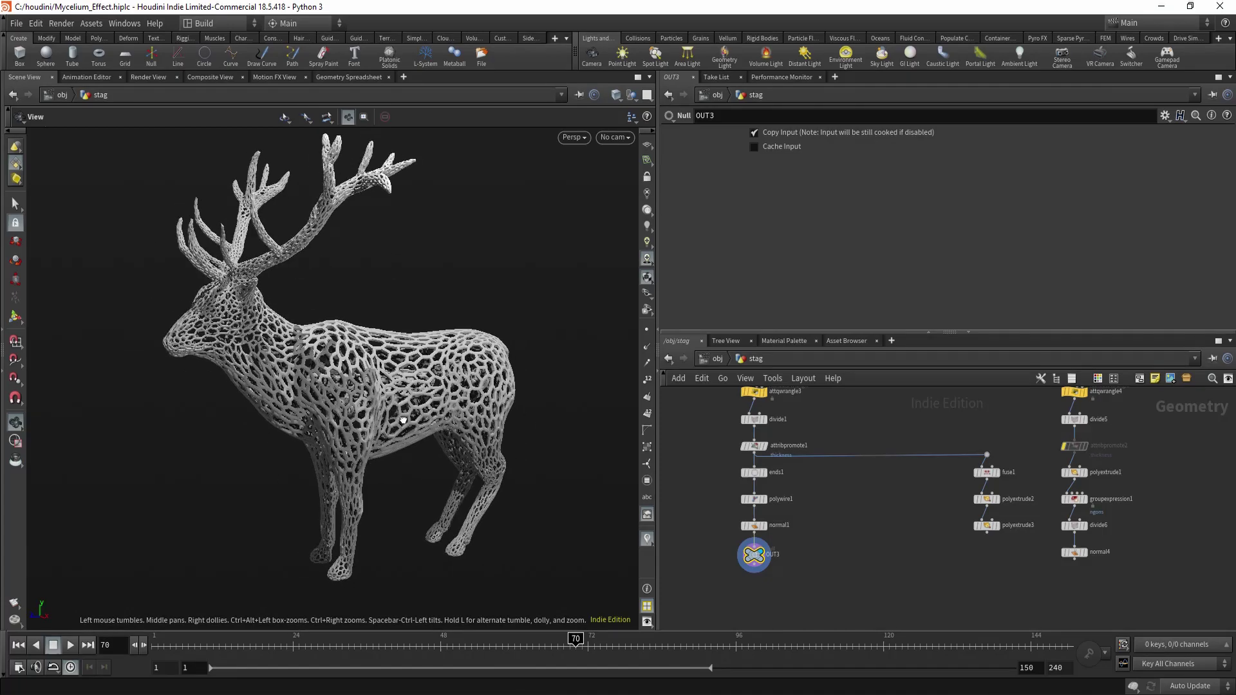
drag(403, 420, 271, 362)
drag(415, 378, 356, 370)
right_drag(356, 370, 491, 383)
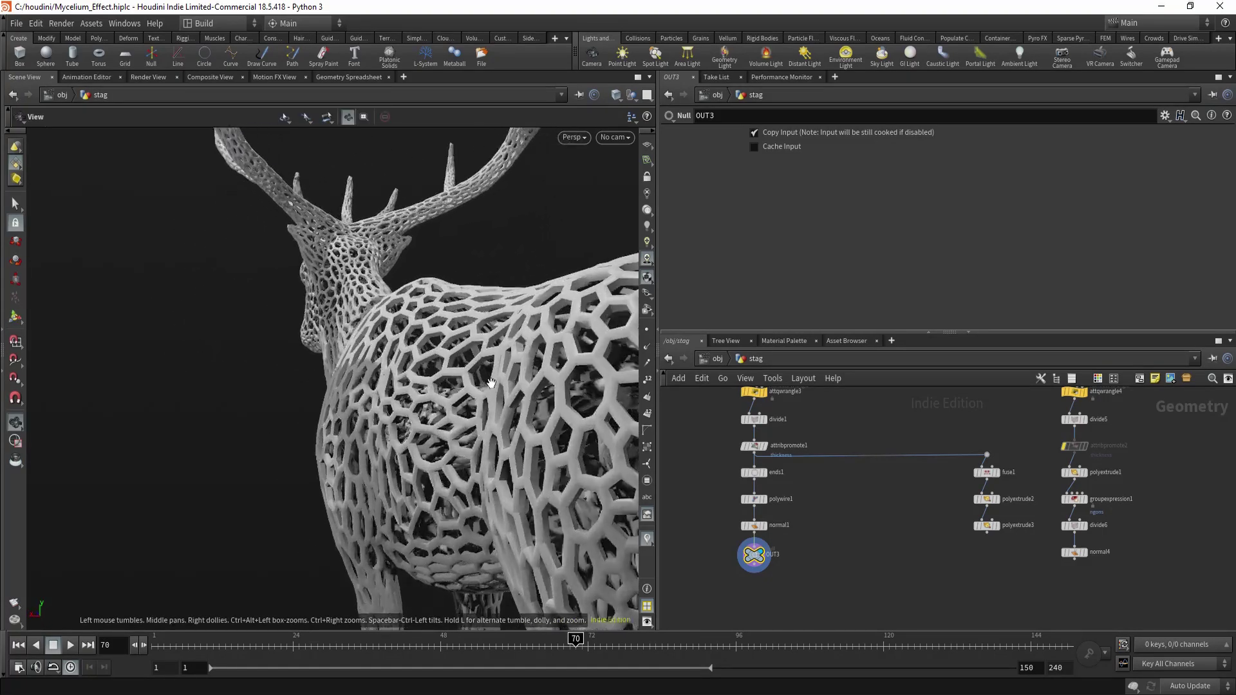
drag(491, 383, 382, 402)
right_drag(347, 403, 395, 408)
drag(394, 409, 474, 378)
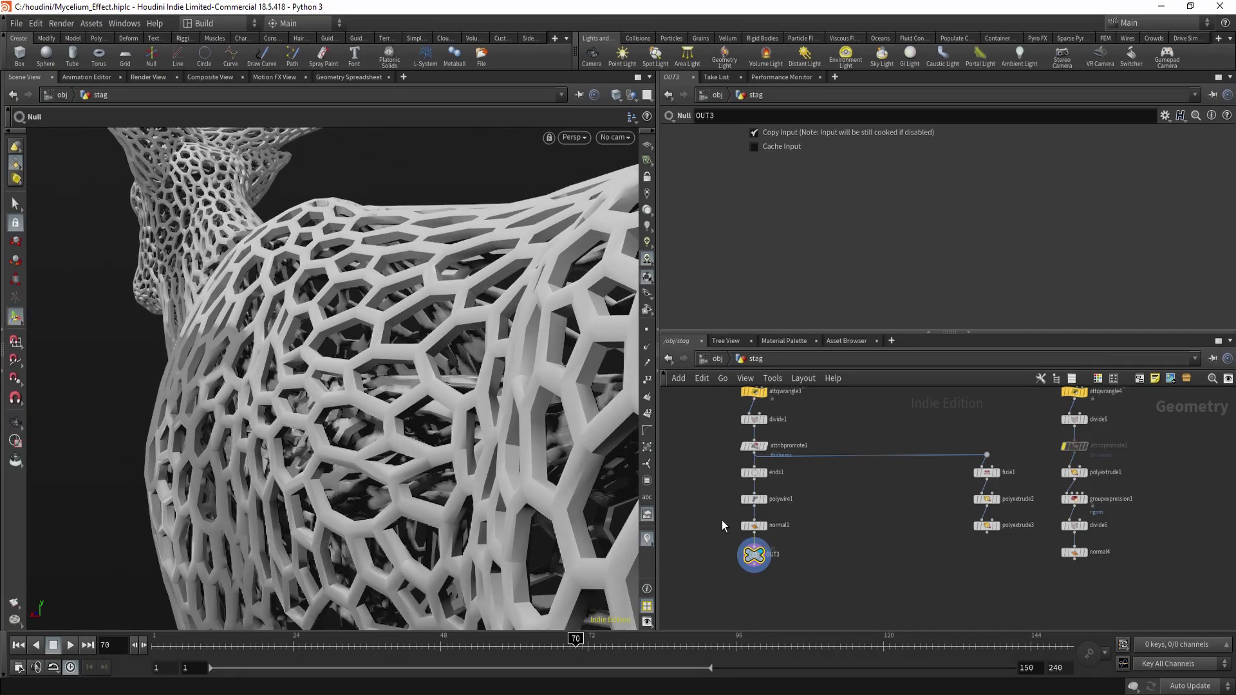
Display polyextrude2 and examine the flat inset network on the stag's body with its extrusion handles shown
key(r)
drag(1002, 482, 1011, 501)
key(r)
drag(393, 394, 440, 401)
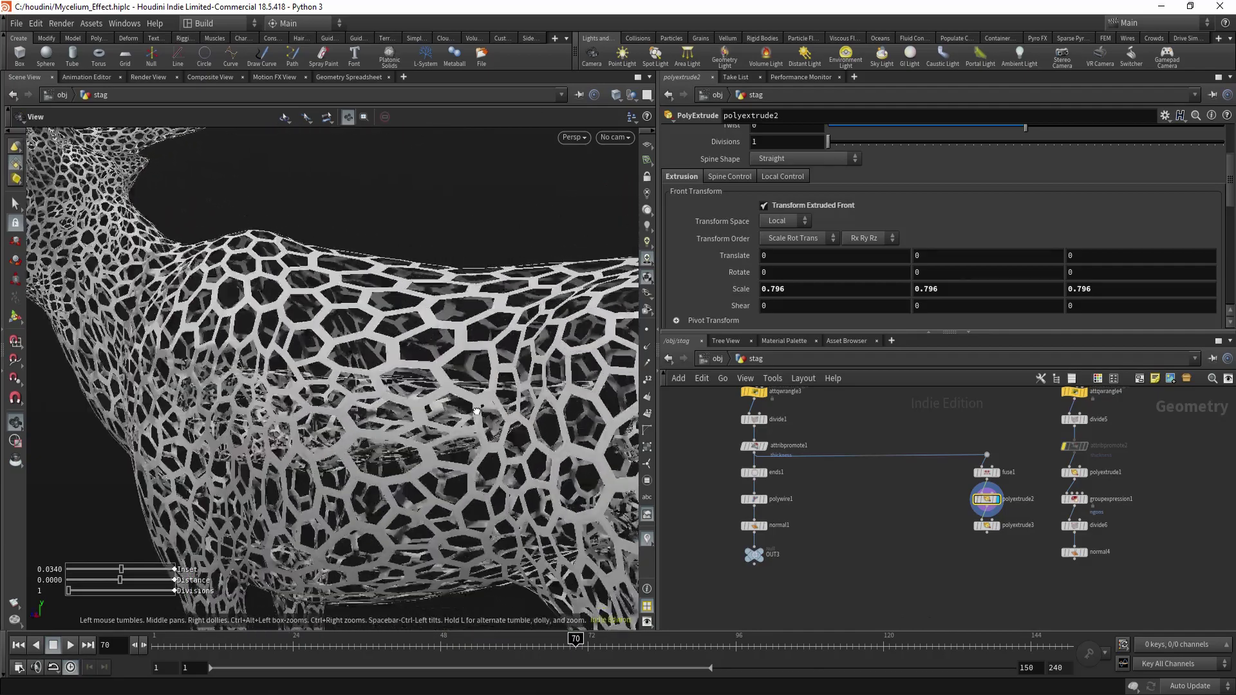
right_drag(440, 401, 360, 403)
key(Return)
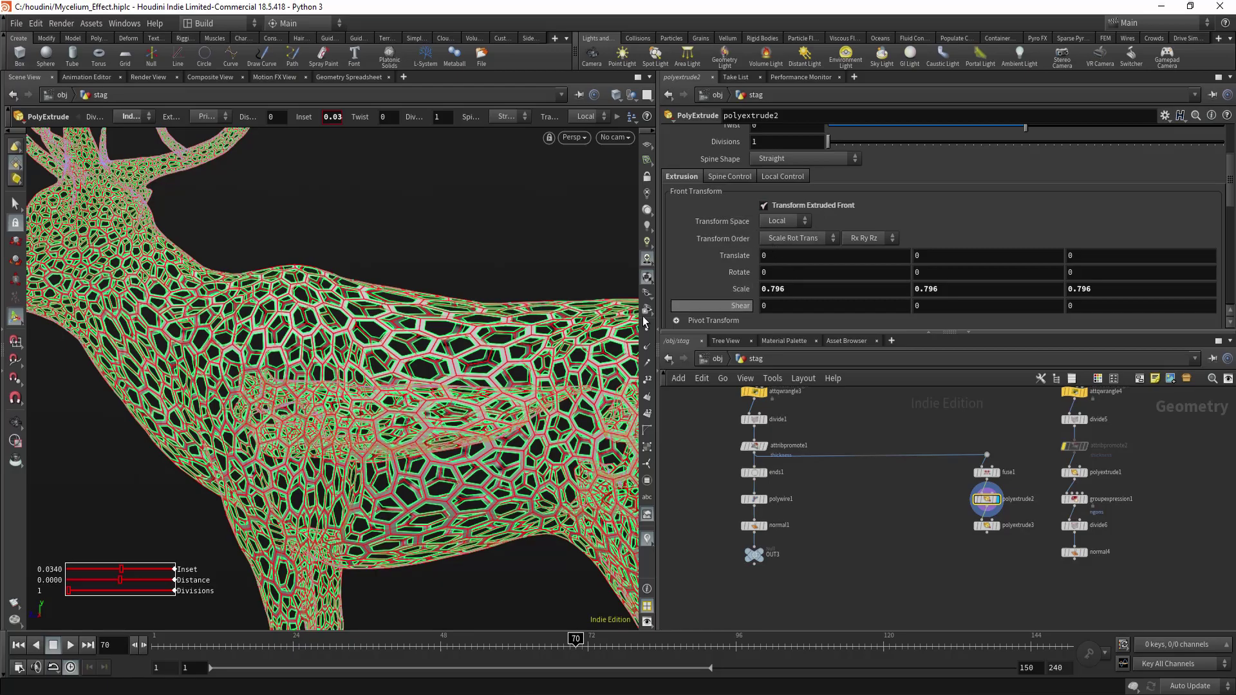
Turn on wire-over-shaded display and examine the polygon edges of polyextrude2's network on the stag's body
alt+right_drag(509, 358, 538, 392)
alt+drag(538, 392, 395, 367)
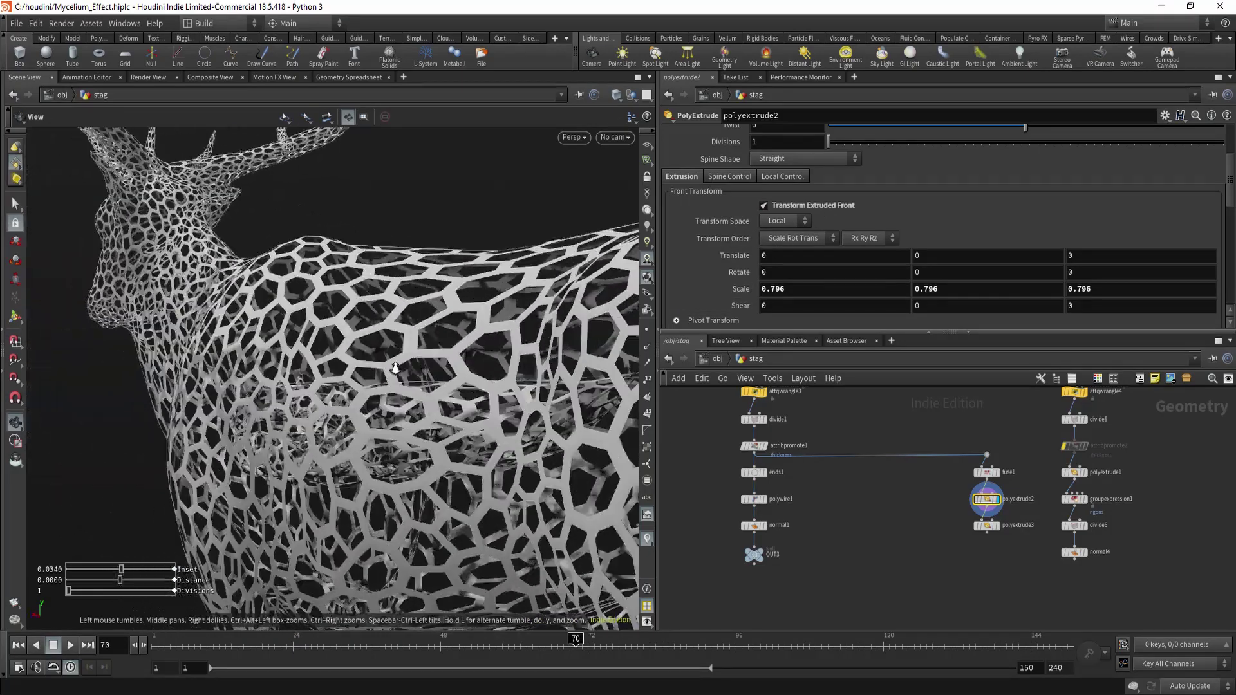
alt+right_drag(396, 367, 453, 384)
key(shift+w)
alt+drag(453, 372, 427, 371)
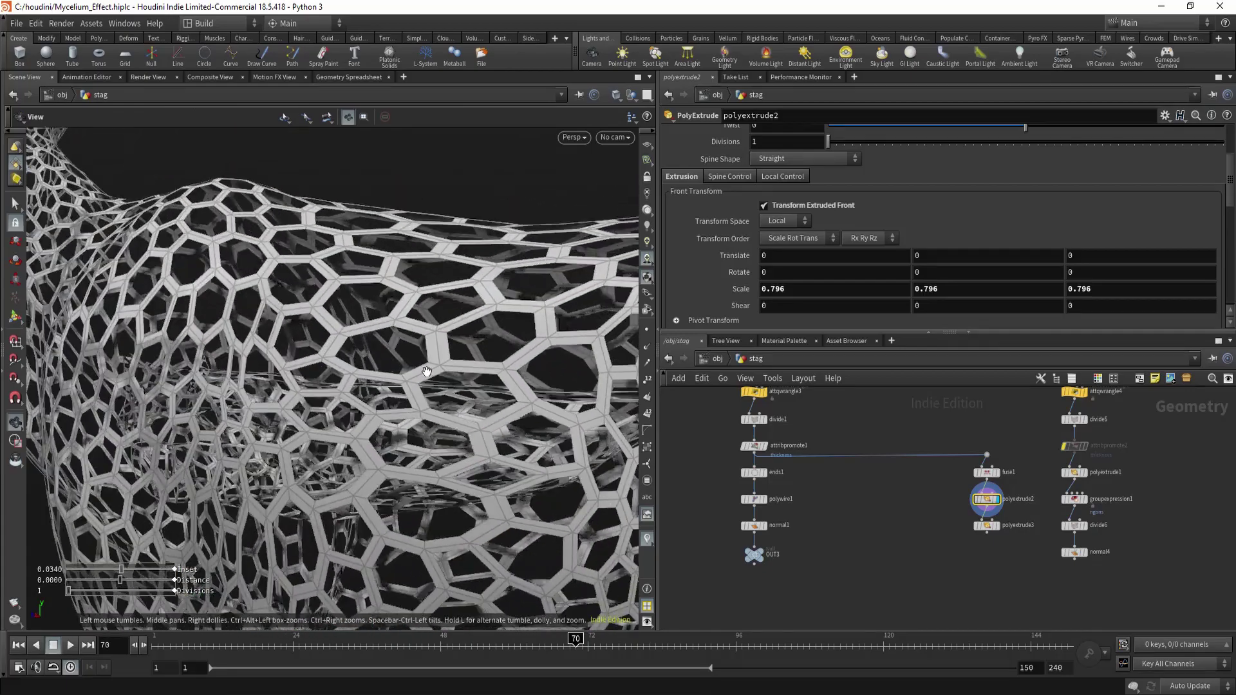
alt+right_drag(427, 372, 488, 448)
alt+drag(485, 398, 477, 402)
alt+middle_drag(477, 402, 554, 508)
Try a different inset for polyextrude2 and undo the change
scroll(999, 235, up, 2)
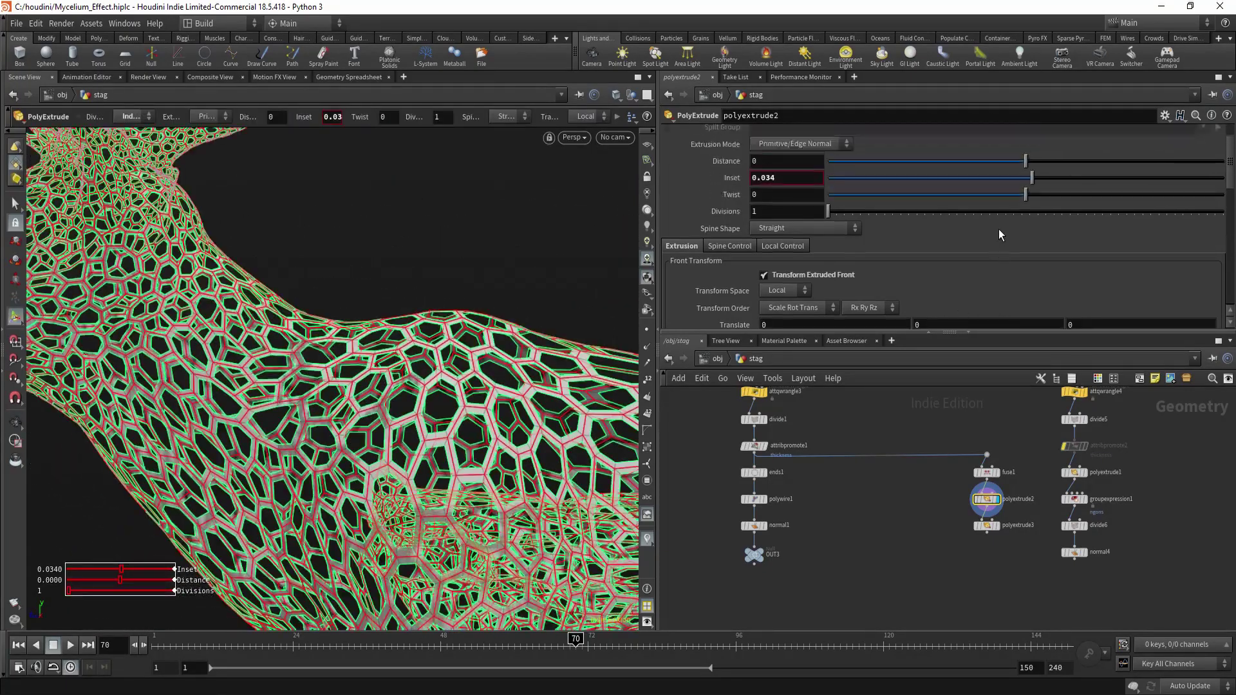
scroll(998, 229, up, 1)
drag(960, 198, 1009, 193)
key(ctrl+z)
mouse_move(377, 358)
alt+mouse_down()
mouse_move(478, 346)
mouse_move(415, 312)
mouse_move(310, 356)
alt+mouse_up()
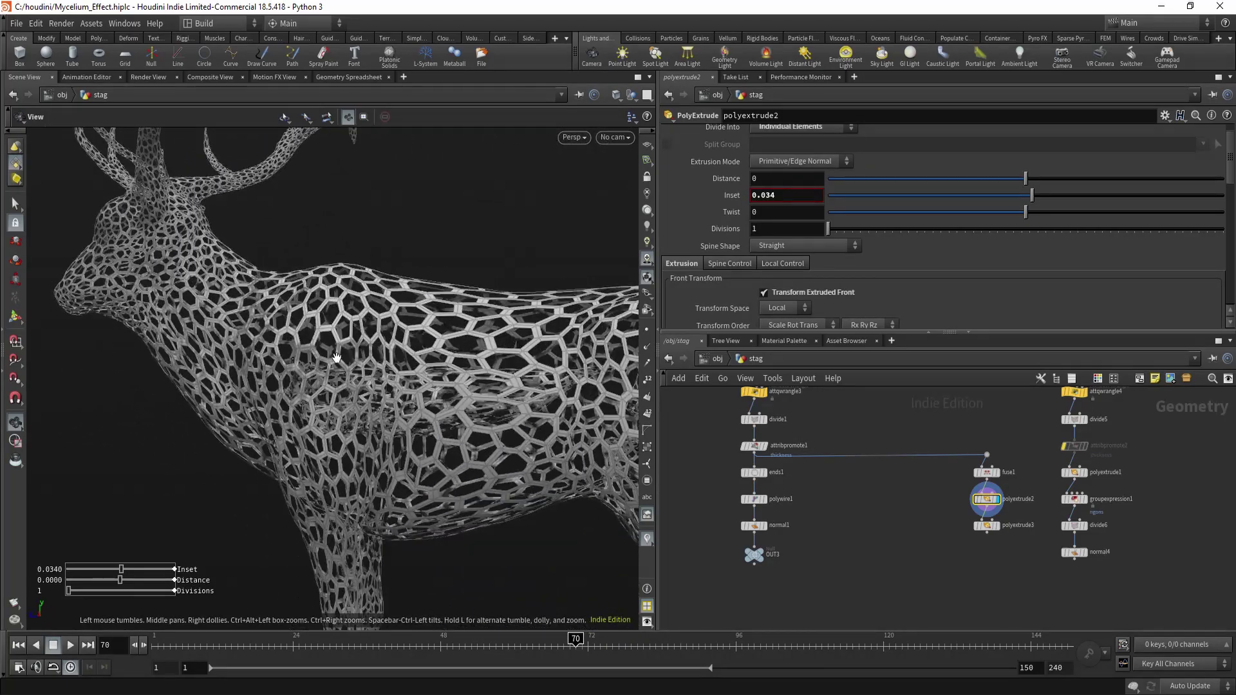
key(Return)
scroll(946, 273, down, 3)
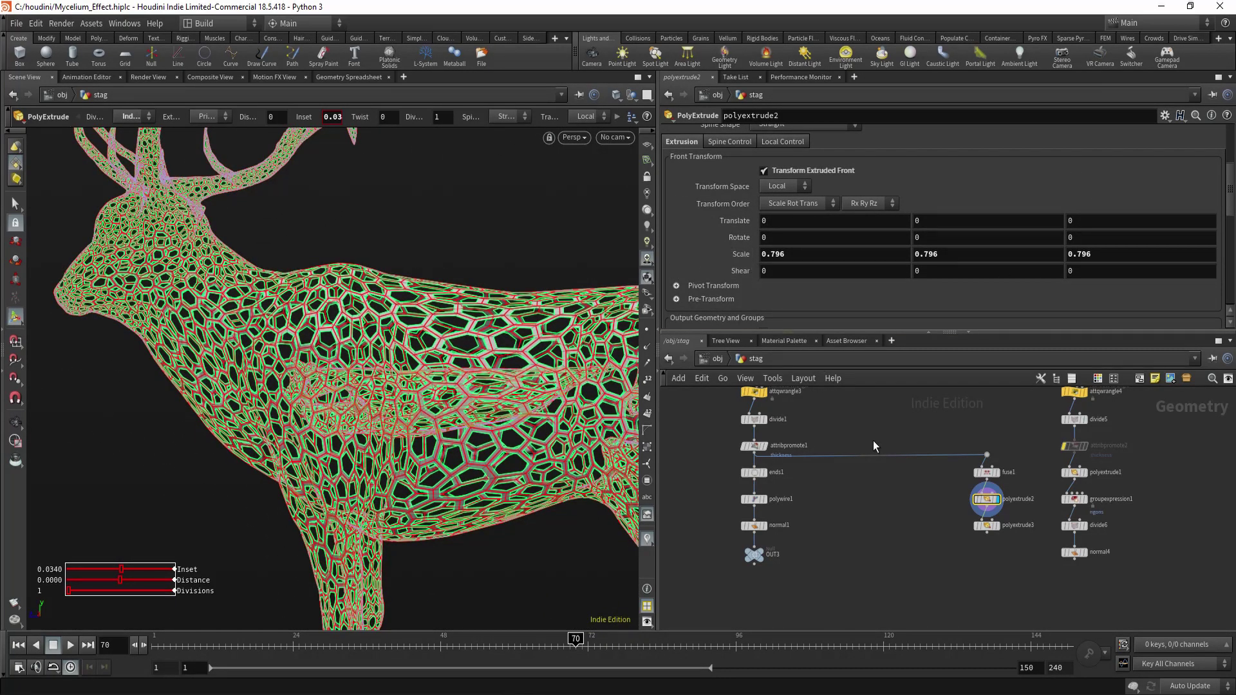
Display polyextrude3 and return the viewport to plain shading with the View tool active
scroll(991, 527, up, 3)
click(986, 525)
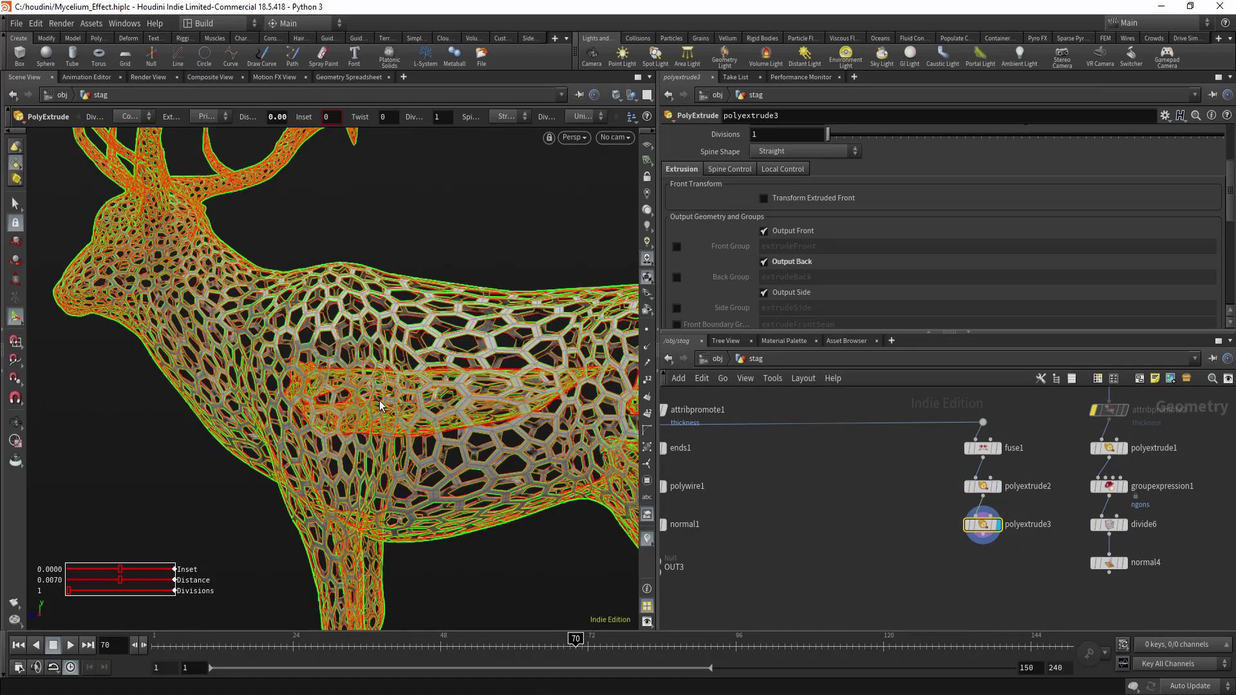
middle_drag(810, 509, 814, 504)
key(shift+w)
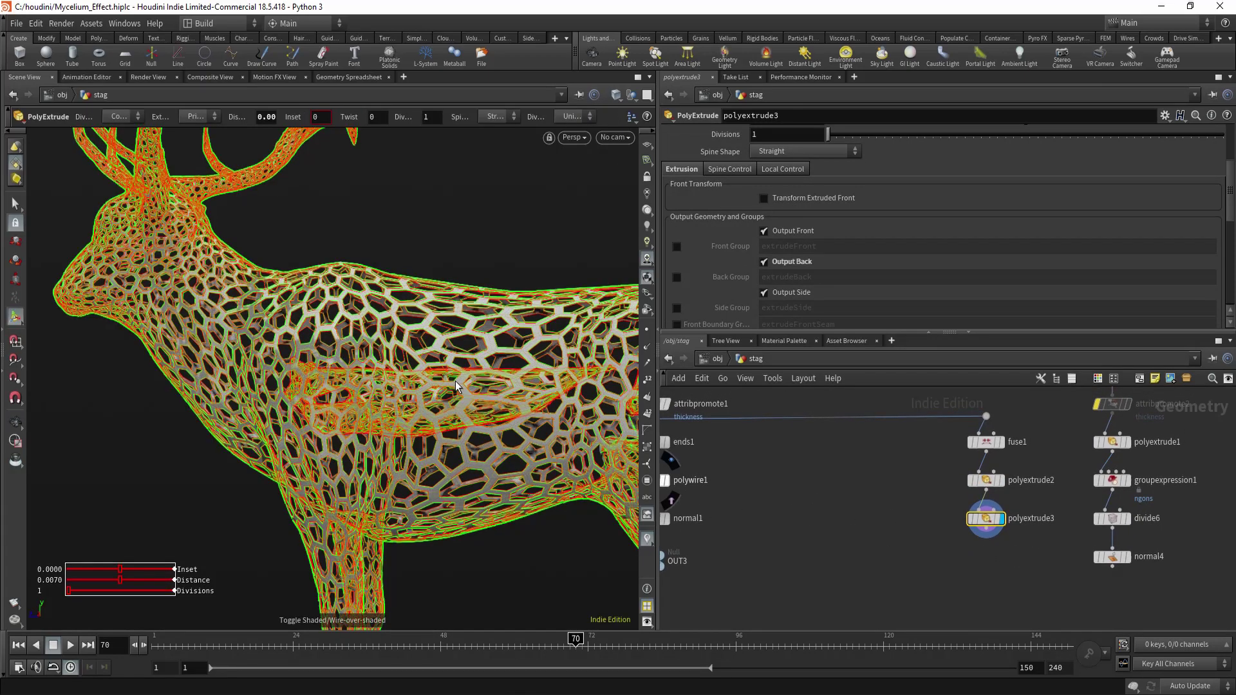
key(Escape)
Examine polyextrude3's extruded strips up close and across the whole stag
scroll(287, 381, up, 10)
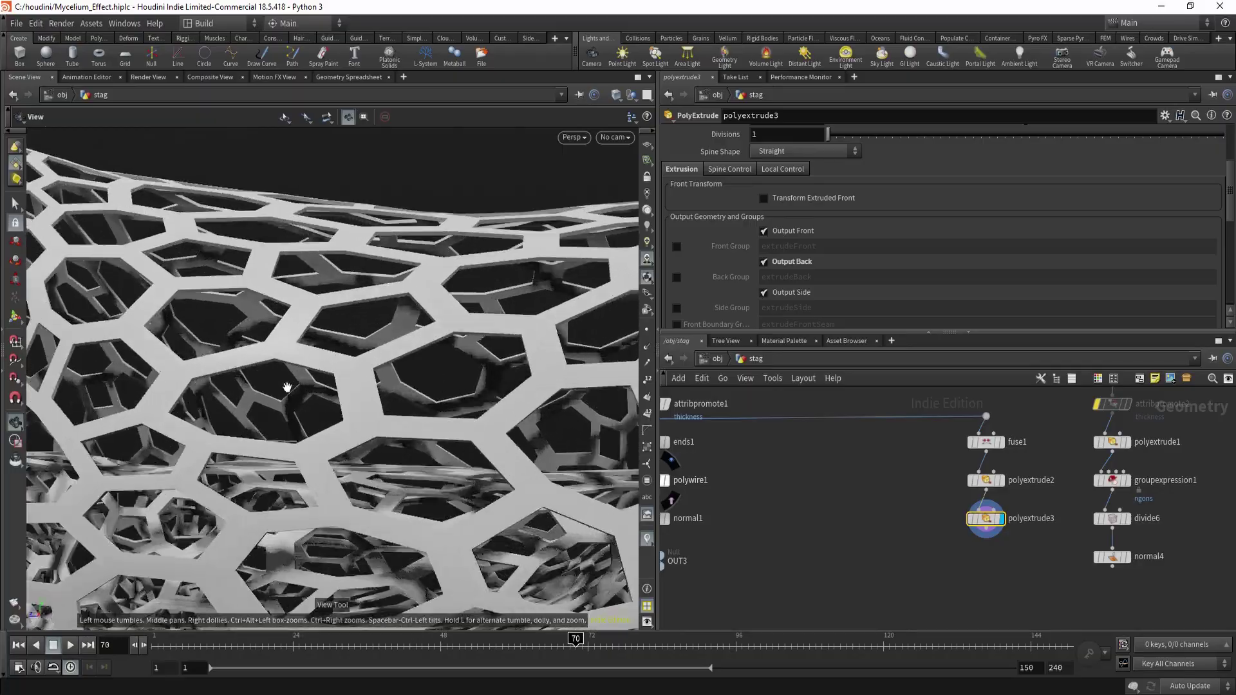
mouse_move(287, 381)
mouse_down()
mouse_move(347, 386)
mouse_move(380, 374)
mouse_move(242, 372)
mouse_move(311, 378)
mouse_up()
scroll(242, 367, down, 8)
scroll(241, 362, down, 8)
middle_drag(305, 358, 318, 370)
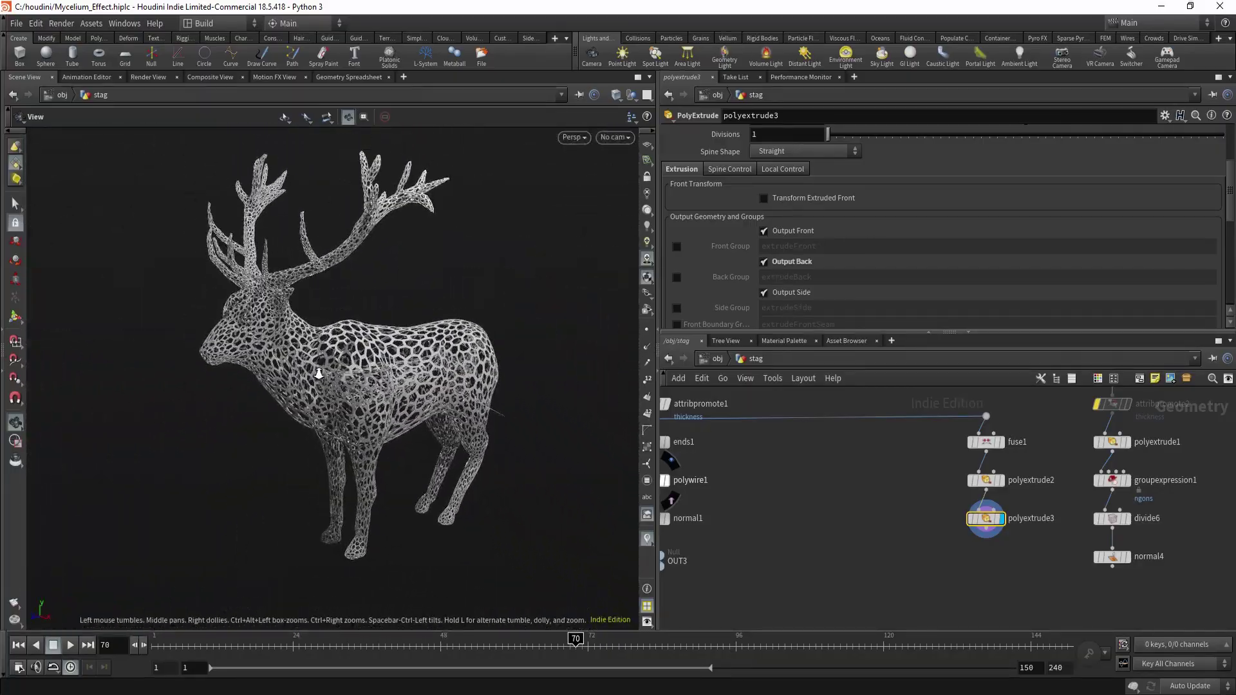
scroll(317, 370, up, 5)
drag(317, 370, 431, 370)
scroll(1030, 542, down, 2)
Display normal4 at the end of the polyextrude1 branch and examine the stag's hexagonal plates
middle_drag(1038, 546, 907, 582)
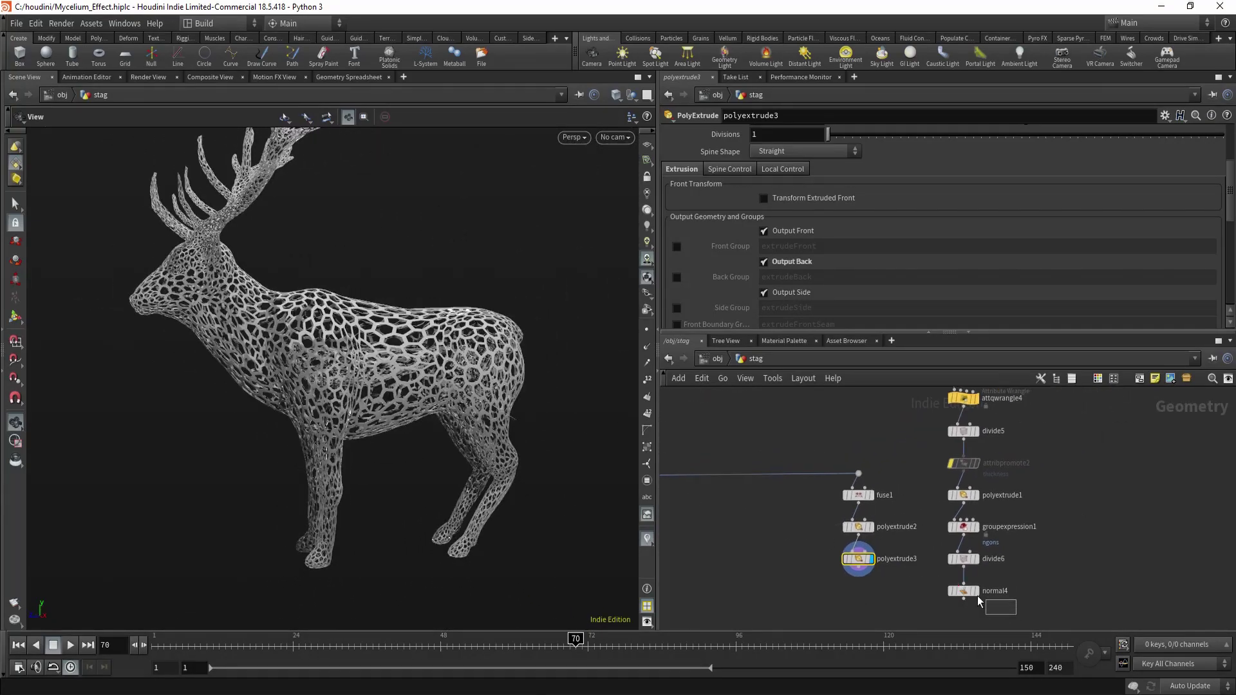
drag(978, 597, 949, 578)
key(r)
drag(441, 373, 341, 365)
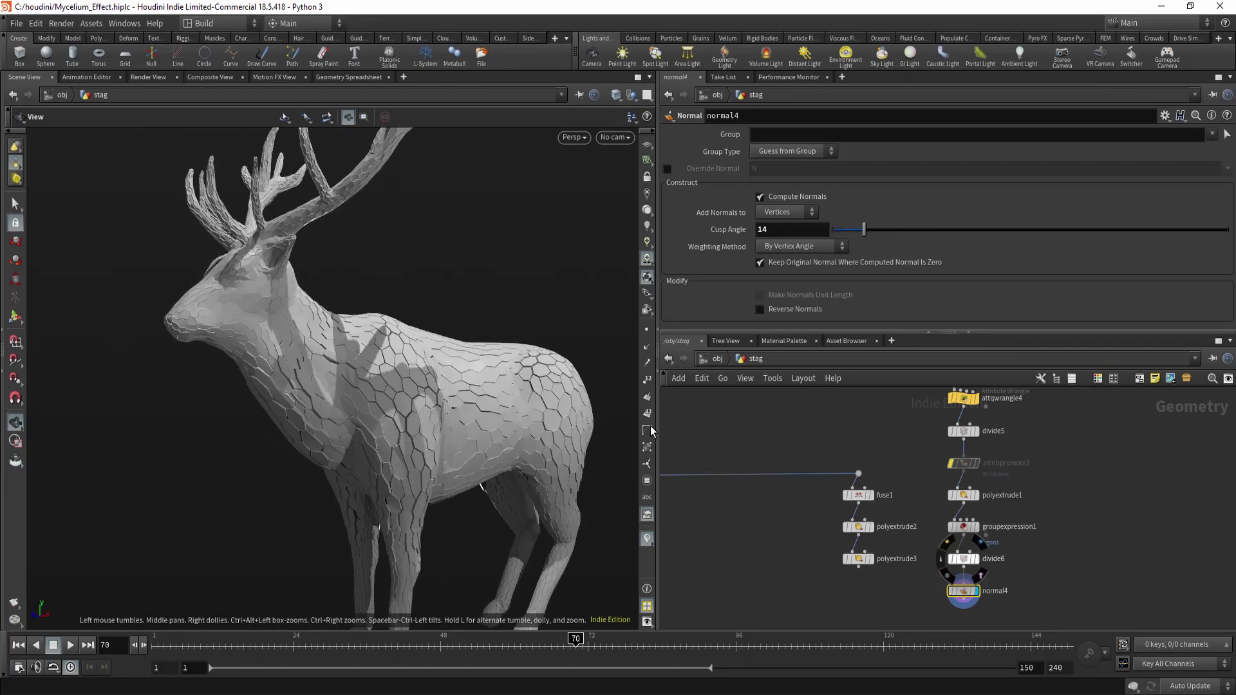
Bring up attqwrangle4's thickness ramp and lower the value of its second point
scroll(912, 415, down, 2)
middle_drag(912, 414, 911, 453)
scroll(983, 434, up, 2)
drag(991, 416, 928, 461)
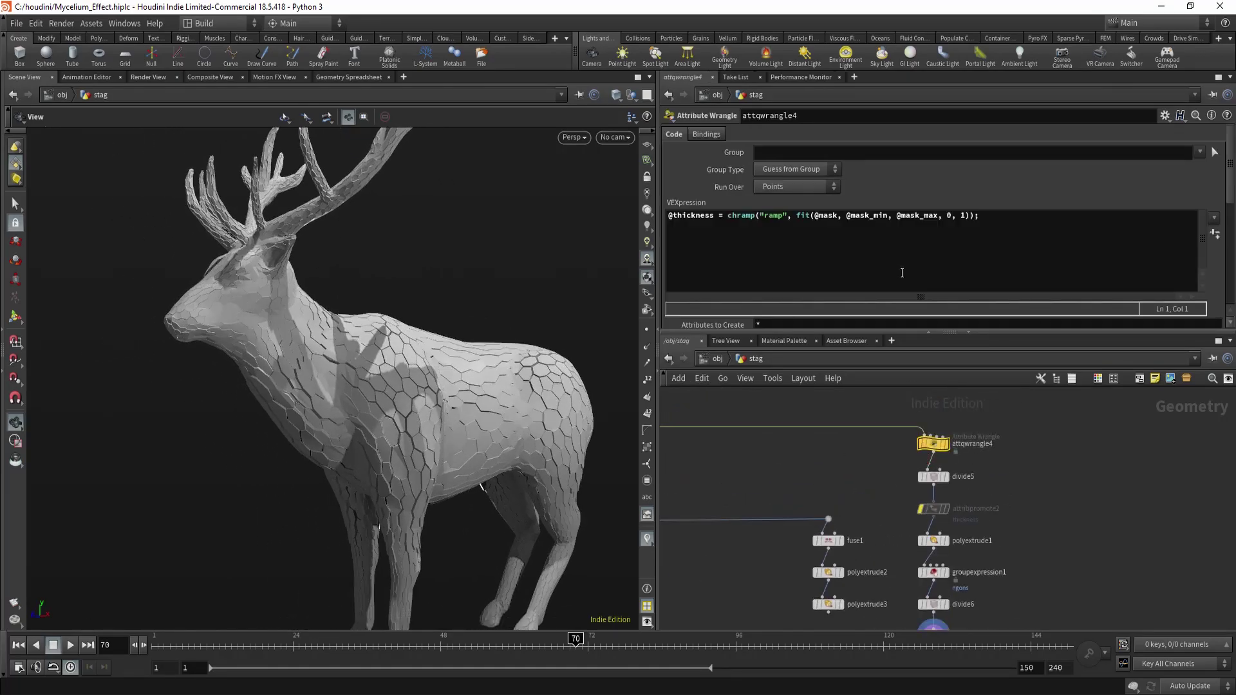
mouse_move(1230, 199)
mouse_down()
mouse_move(1230, 232)
mouse_move(1229, 205)
mouse_up()
scroll(1230, 186, down, 5)
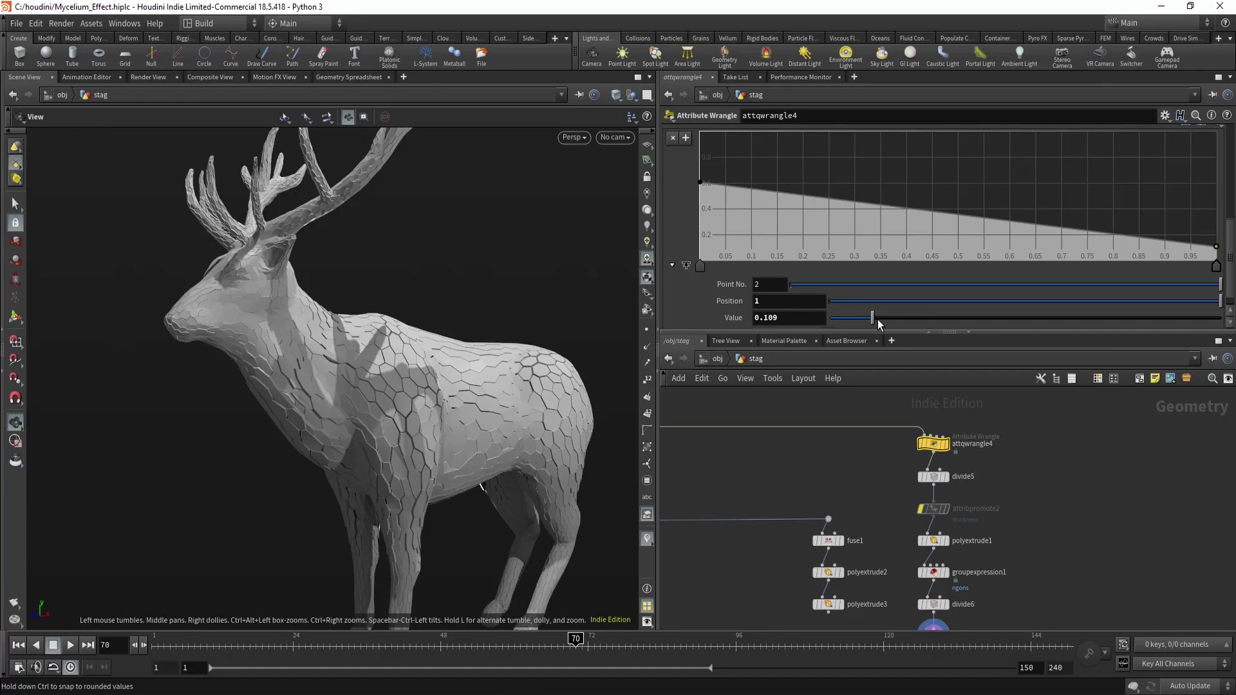
drag(878, 319, 851, 311)
Try a value of 1 for the first point of attqwrangle4's thickness ramp and undo it
click(700, 264)
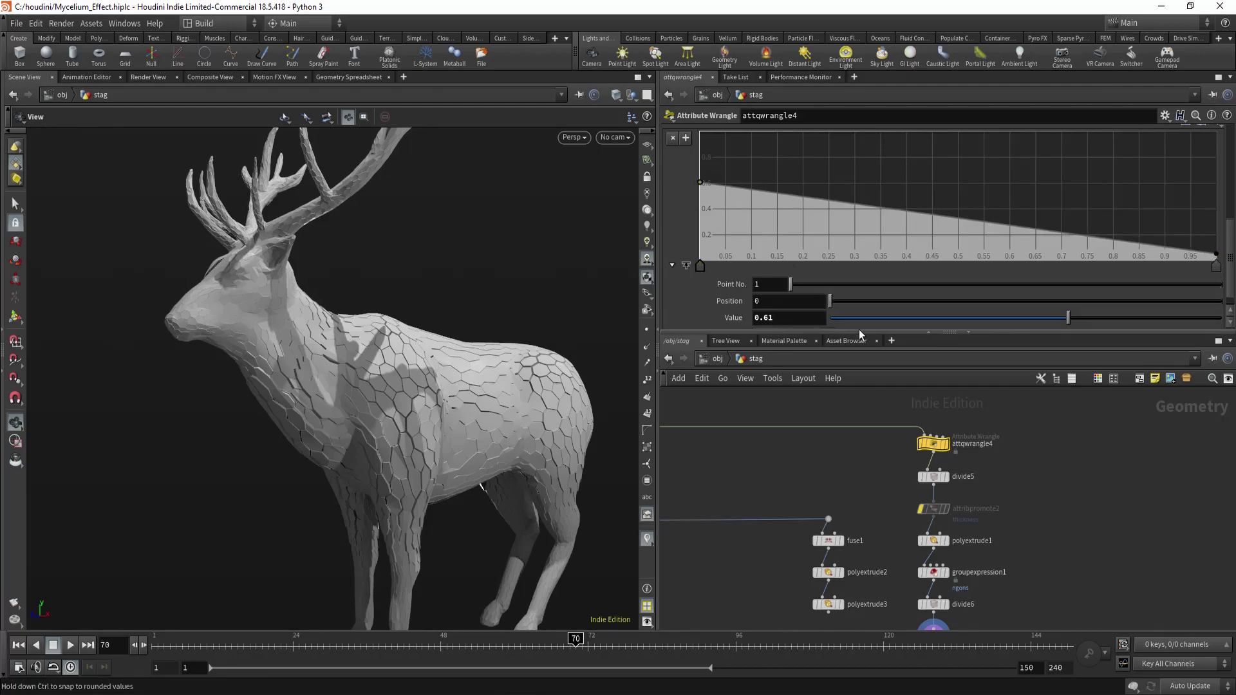
drag(433, 318, 444, 373)
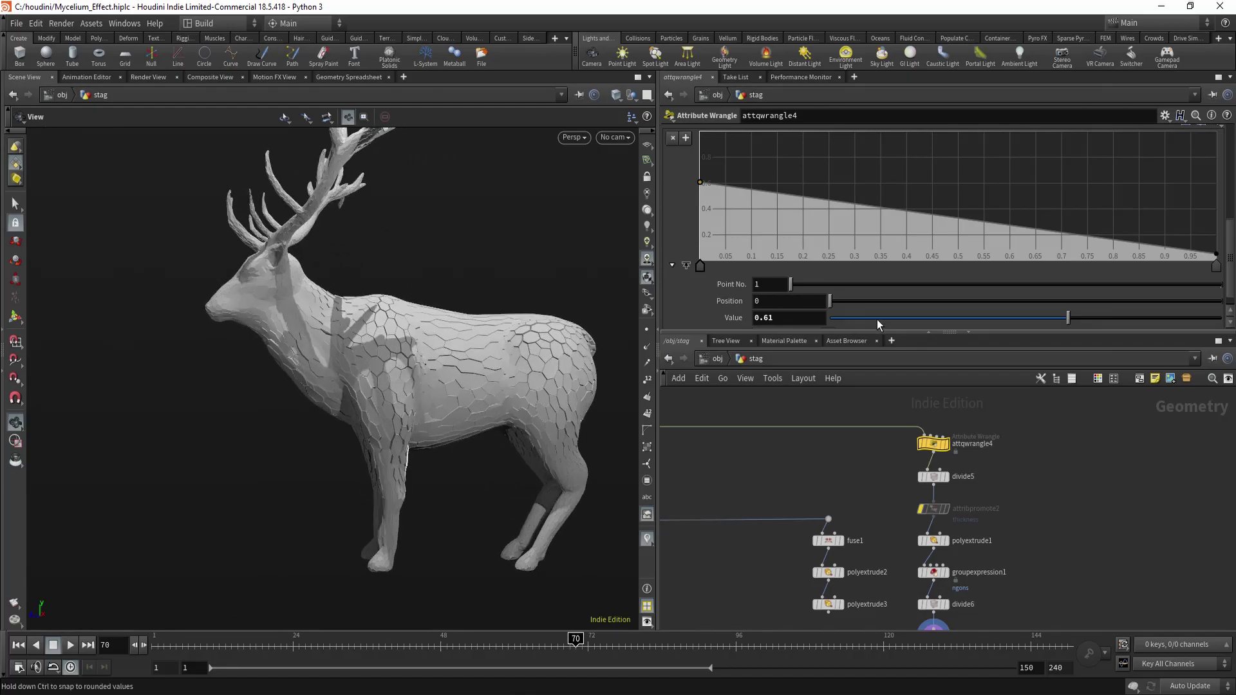
drag(1081, 319, 1220, 318)
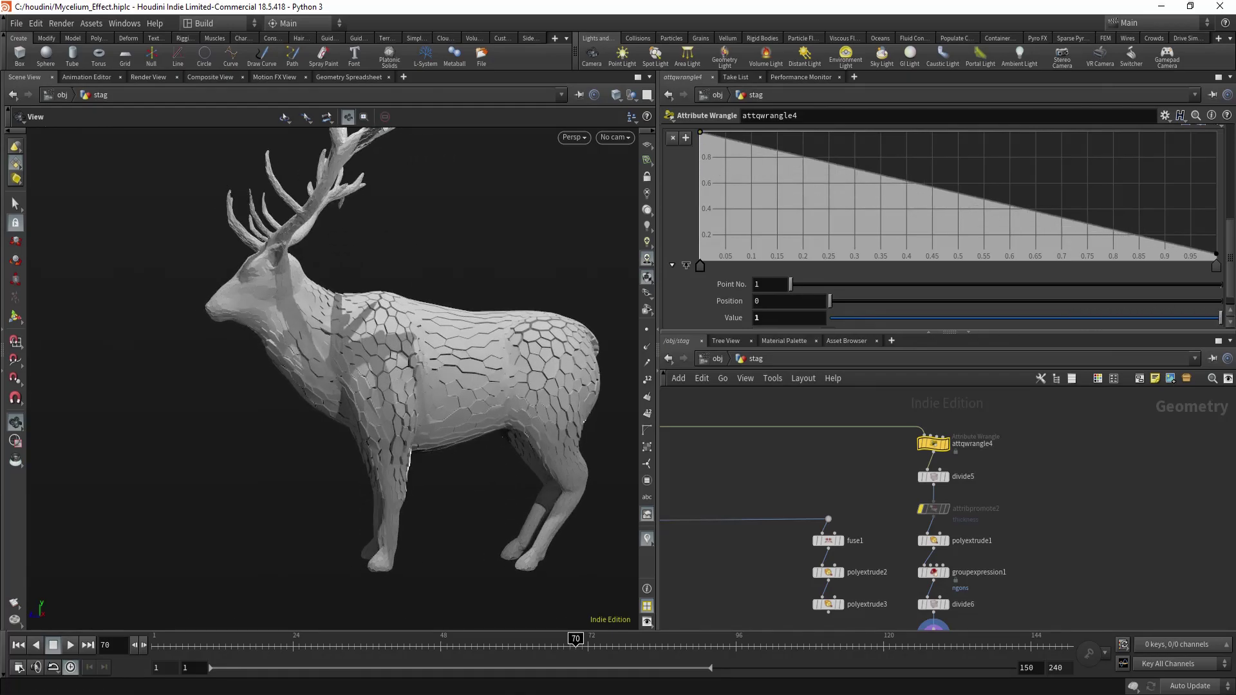
mouse_move(358, 361)
mouse_down()
mouse_move(552, 369)
mouse_move(357, 373)
mouse_up()
key(ctrl+z)
drag(431, 369, 468, 375)
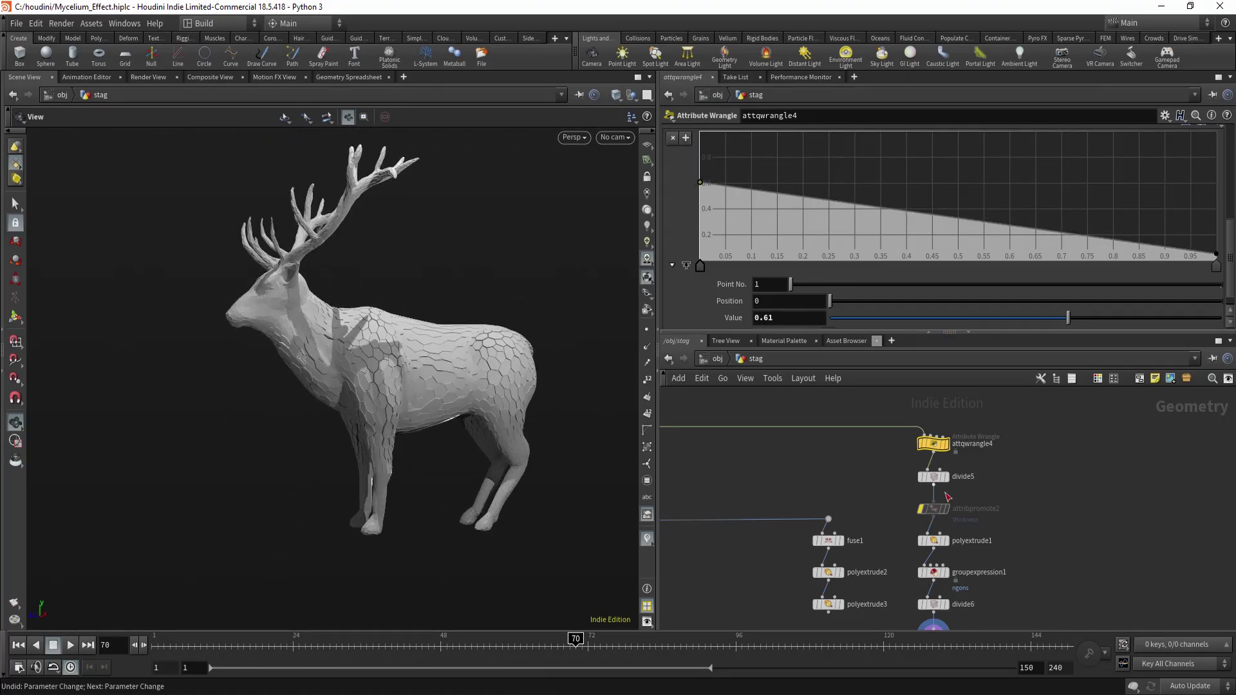
Review attqwrangle4's place in the network and its ramp, and examine the plates on the stag's body up close
scroll(947, 497, down, 5)
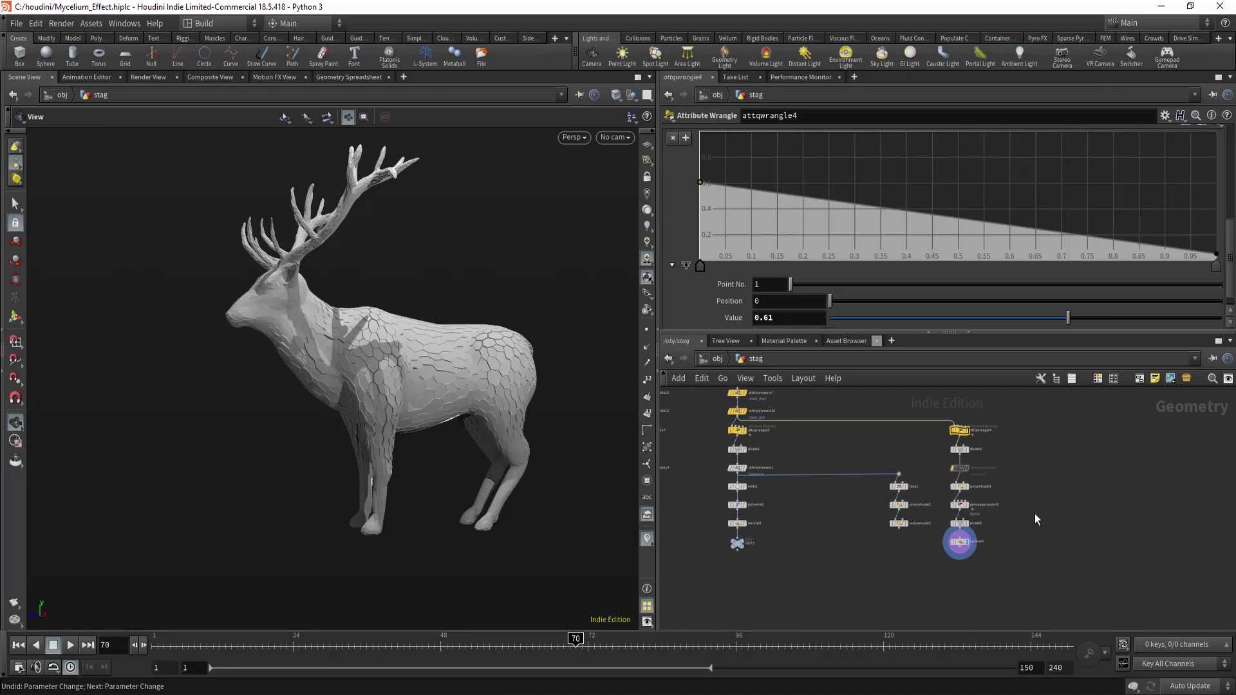
scroll(1002, 457, up, 4)
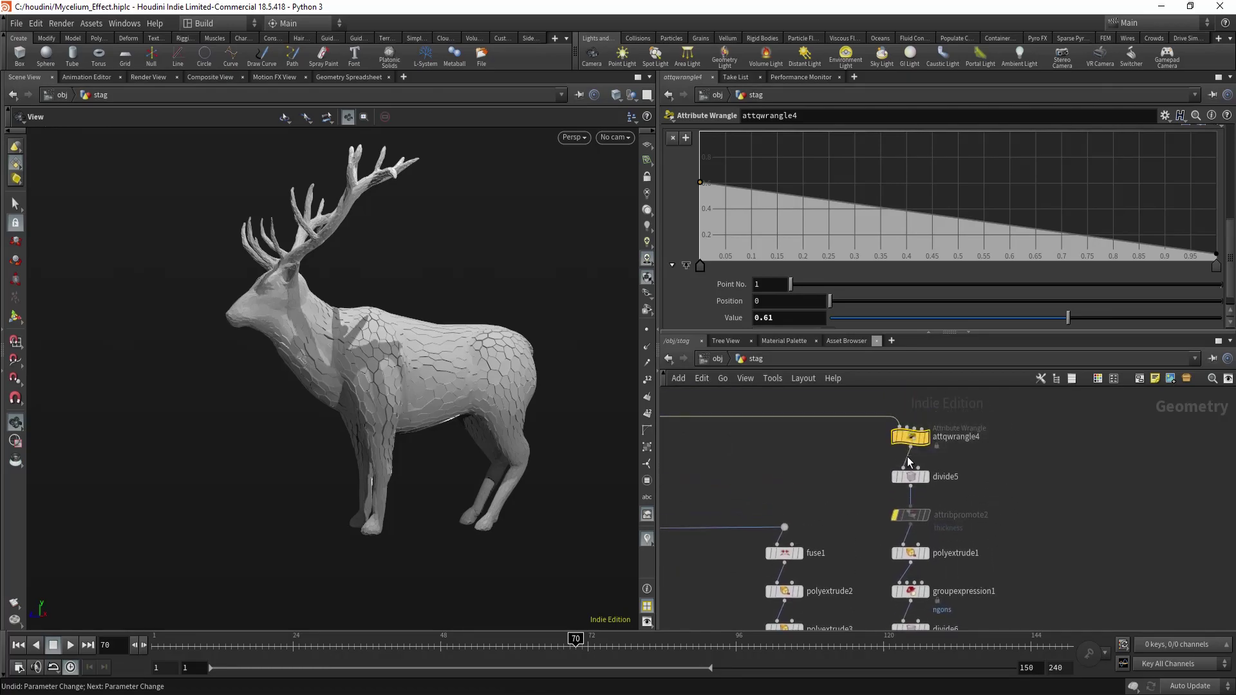
mouse_move(1233, 251)
mouse_down()
mouse_move(1226, 148)
mouse_move(1228, 264)
mouse_up()
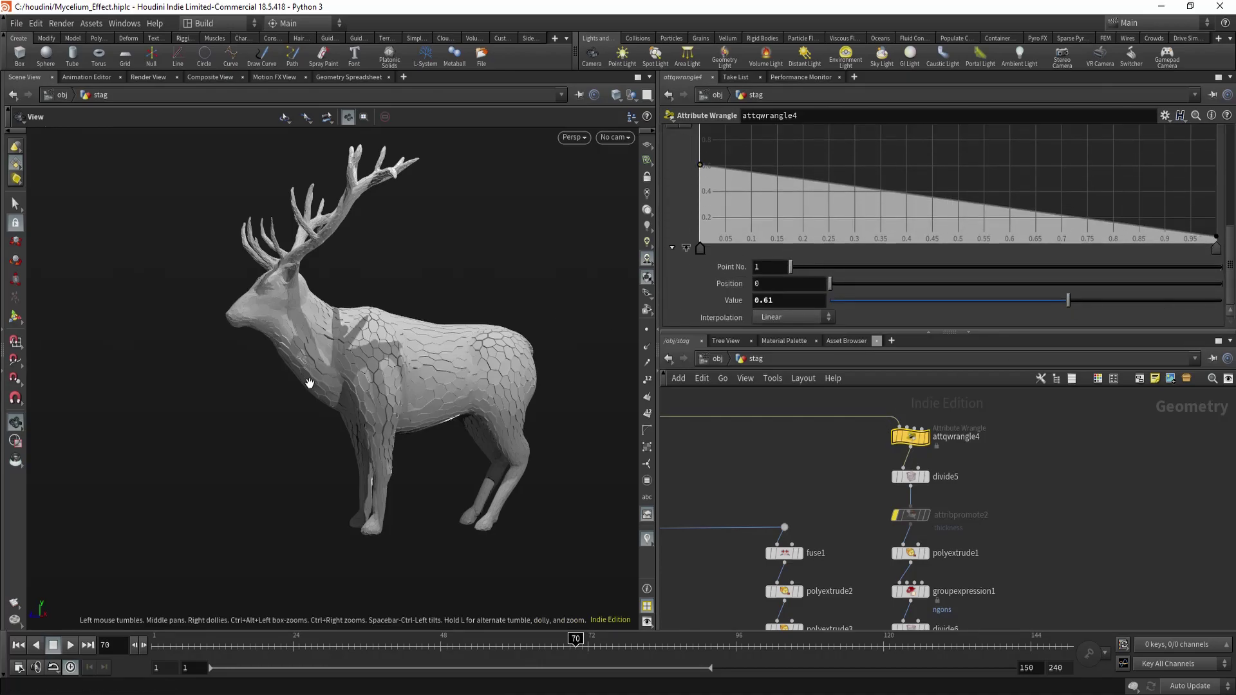
right_drag(308, 384, 385, 359)
scroll(385, 359, up, 3)
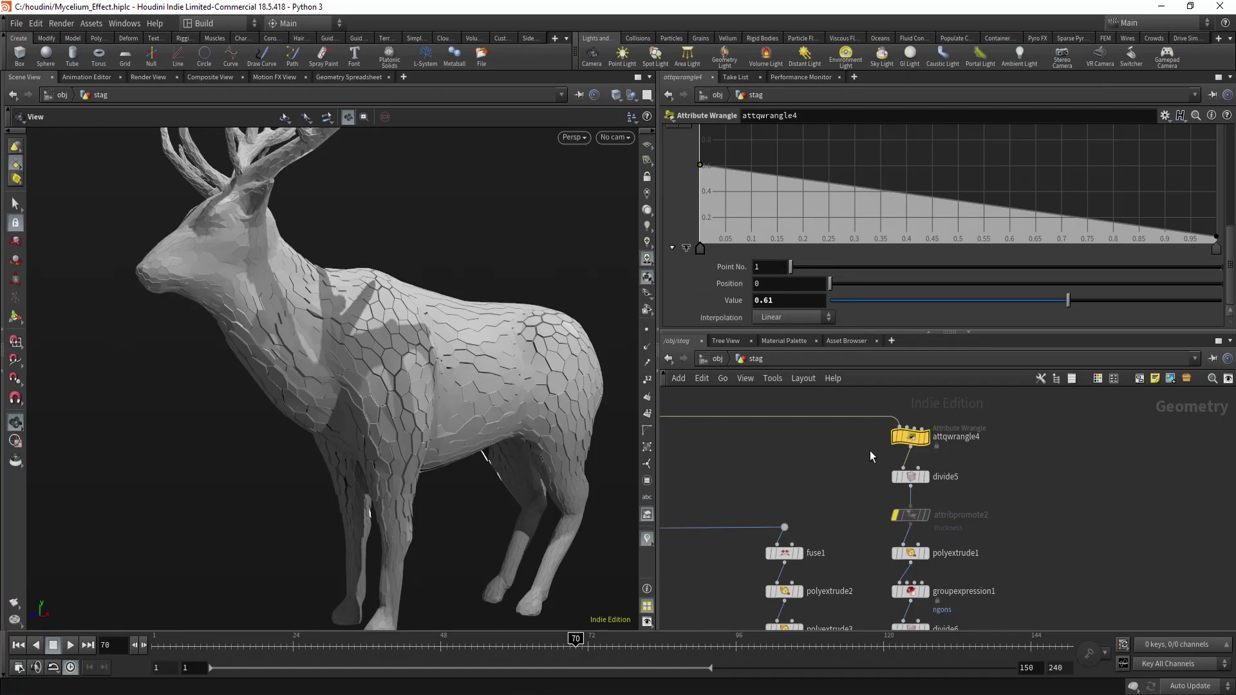
Open polyextrude1 and review its thickness distance scale, distance, inset and extrusion settings
middle_drag(845, 480, 825, 424)
click(891, 496)
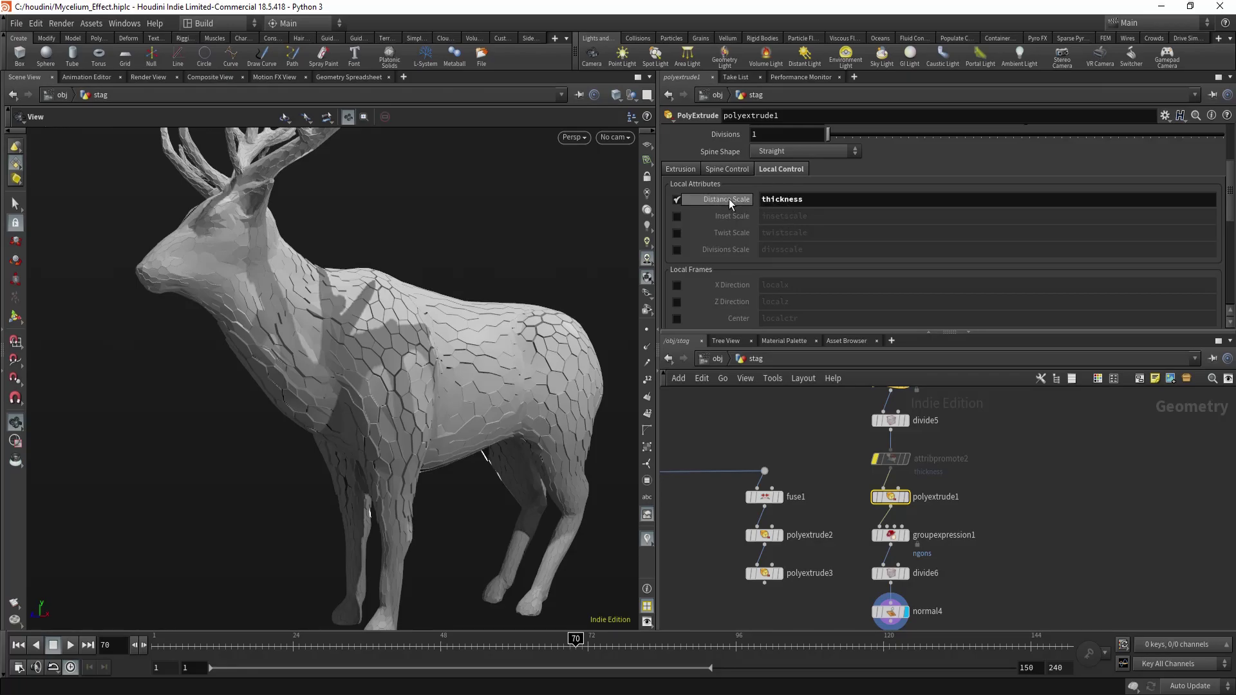
drag(1228, 214, 1229, 175)
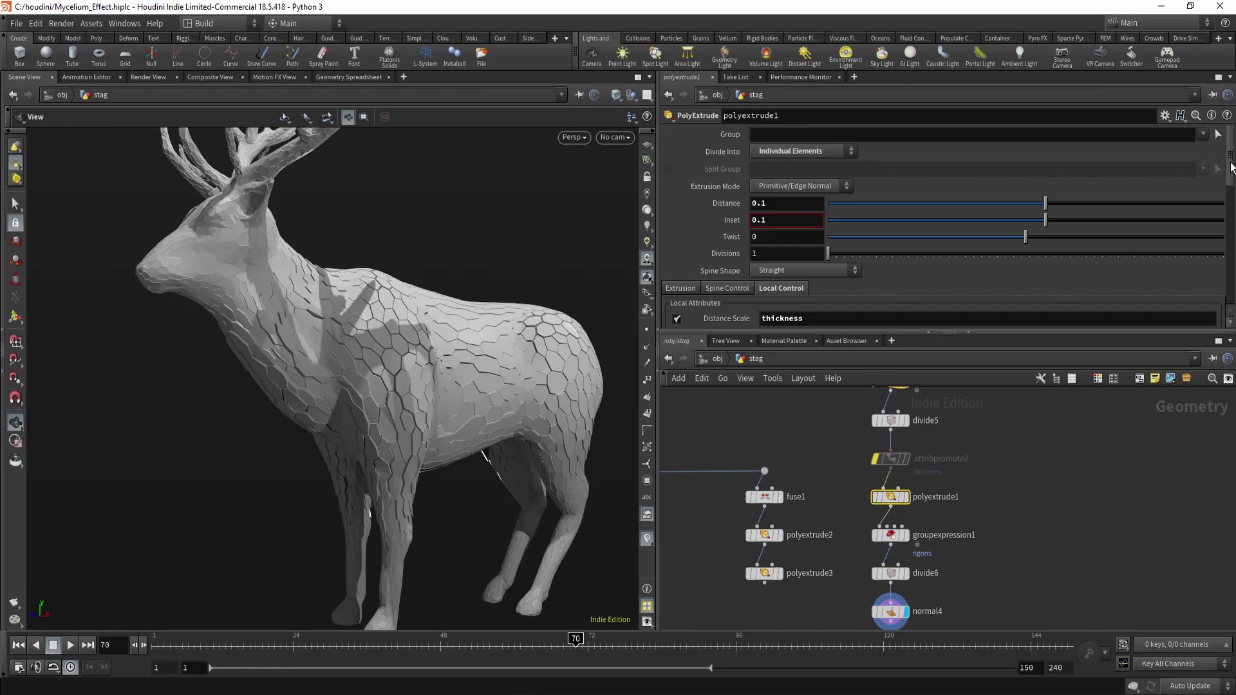
right_drag(413, 398, 449, 327)
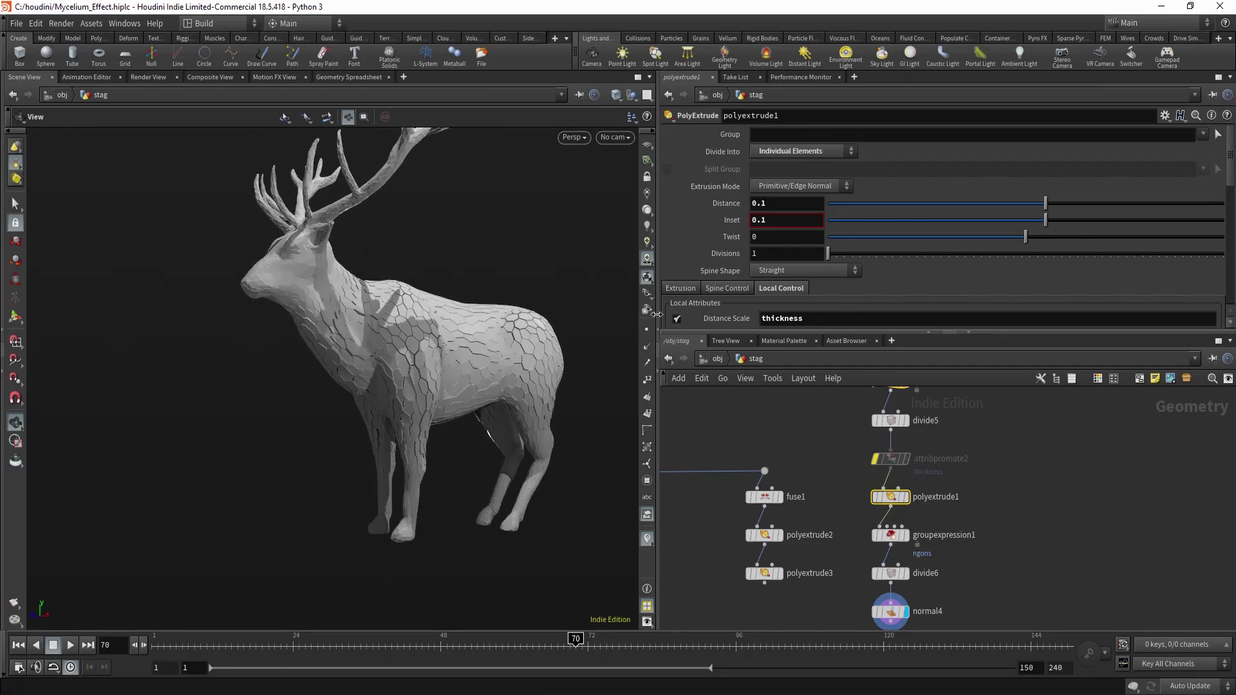
click(679, 287)
mouse_move(1229, 171)
mouse_down()
mouse_move(1230, 273)
mouse_move(1230, 167)
mouse_up()
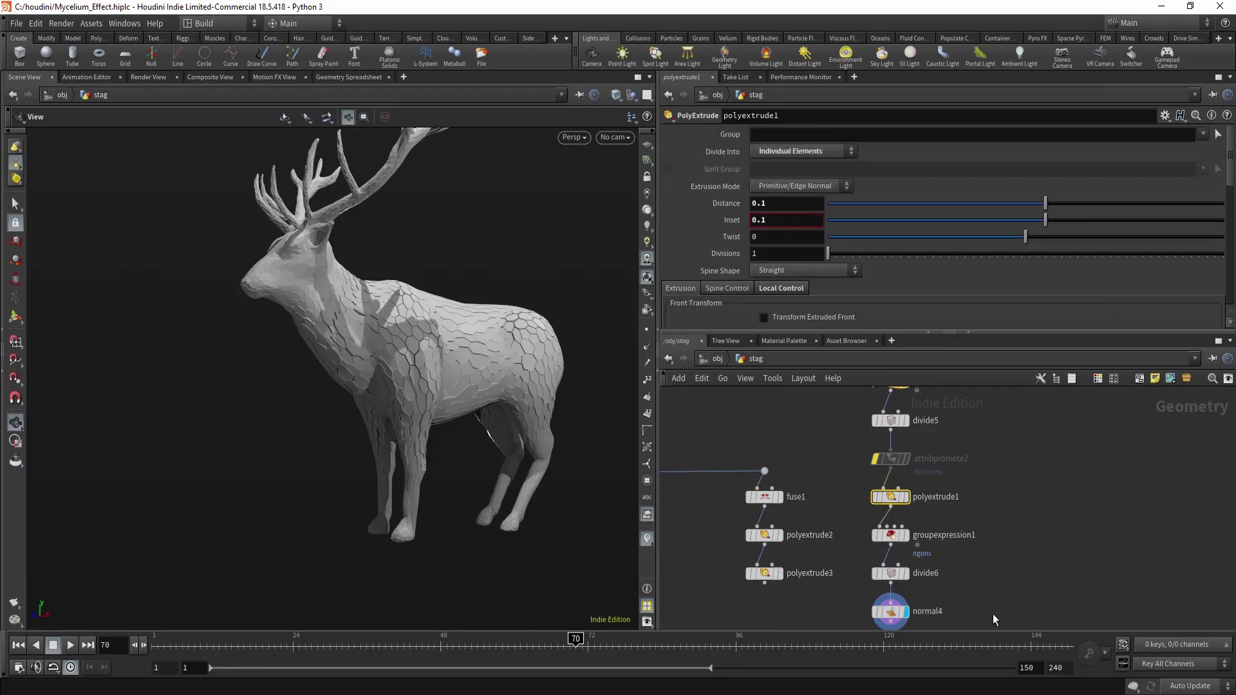
Check normal4's settings below polyextrude1 and examine the plates across the whole stag
scroll(1004, 593, down, 3)
middle_drag(1009, 563, 994, 509)
scroll(920, 563, up, 2)
click(910, 544)
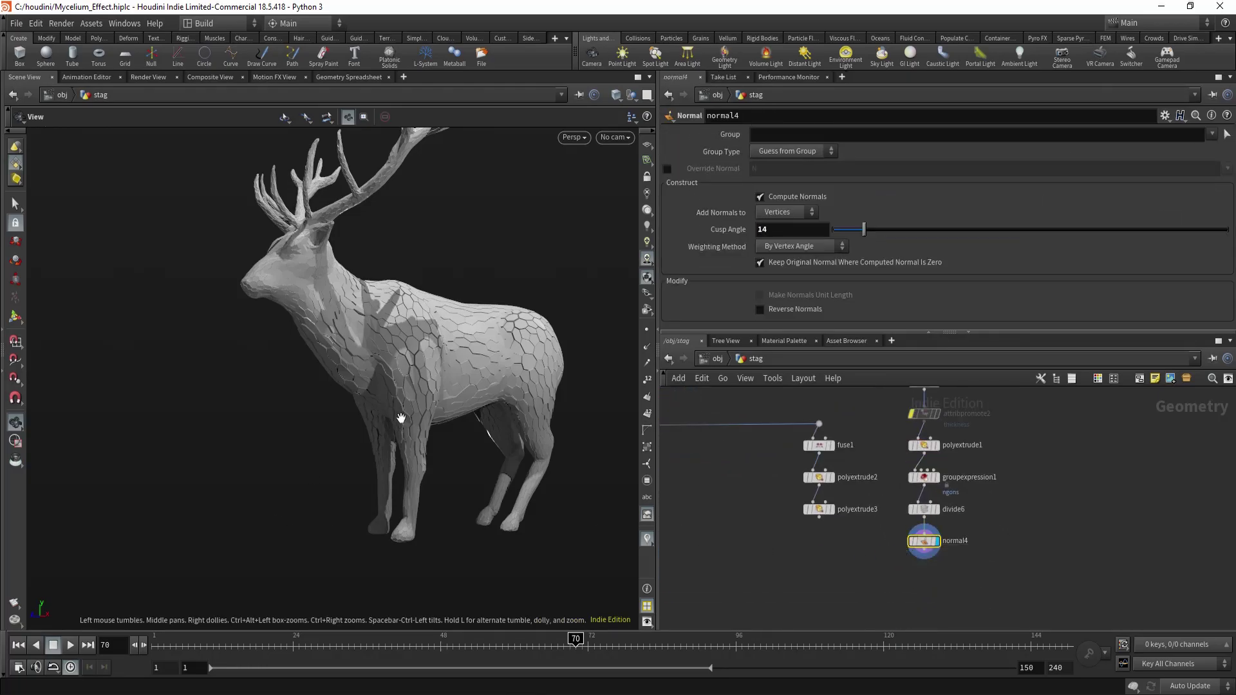
mouse_move(401, 419)
mouse_down()
mouse_move(427, 433)
mouse_move(405, 414)
mouse_move(358, 447)
mouse_move(394, 430)
mouse_up()
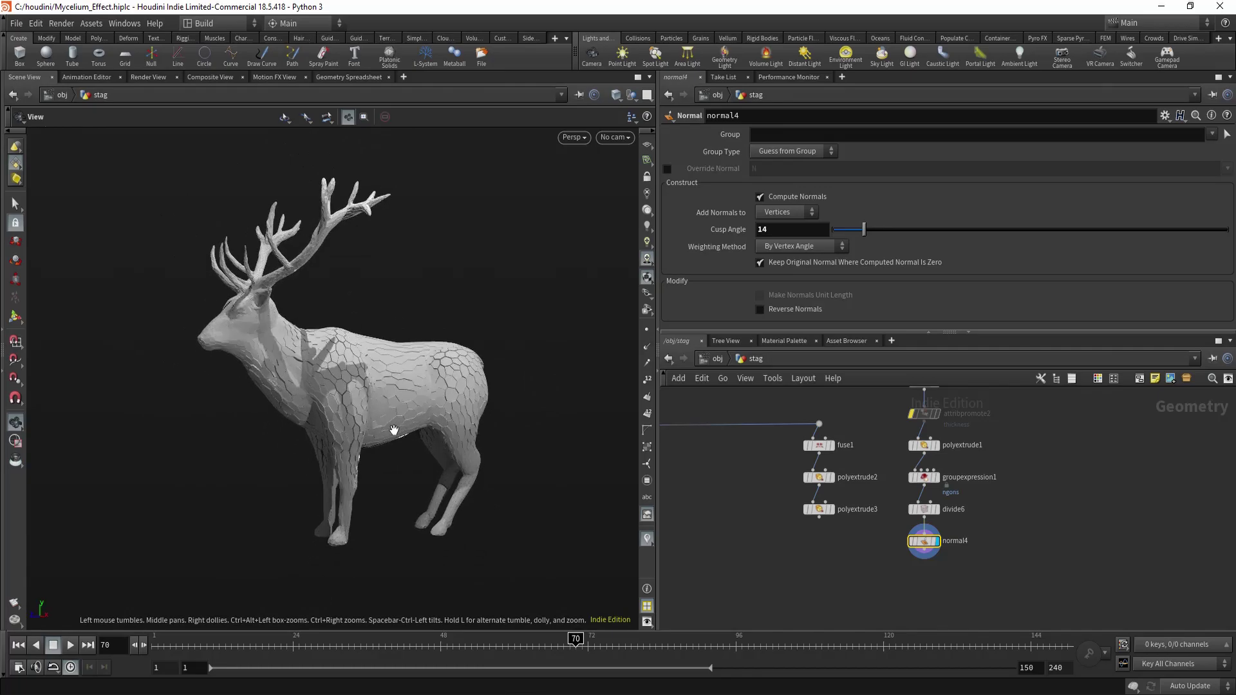
Display OUT2, the end of the middle wire branch
key(h)
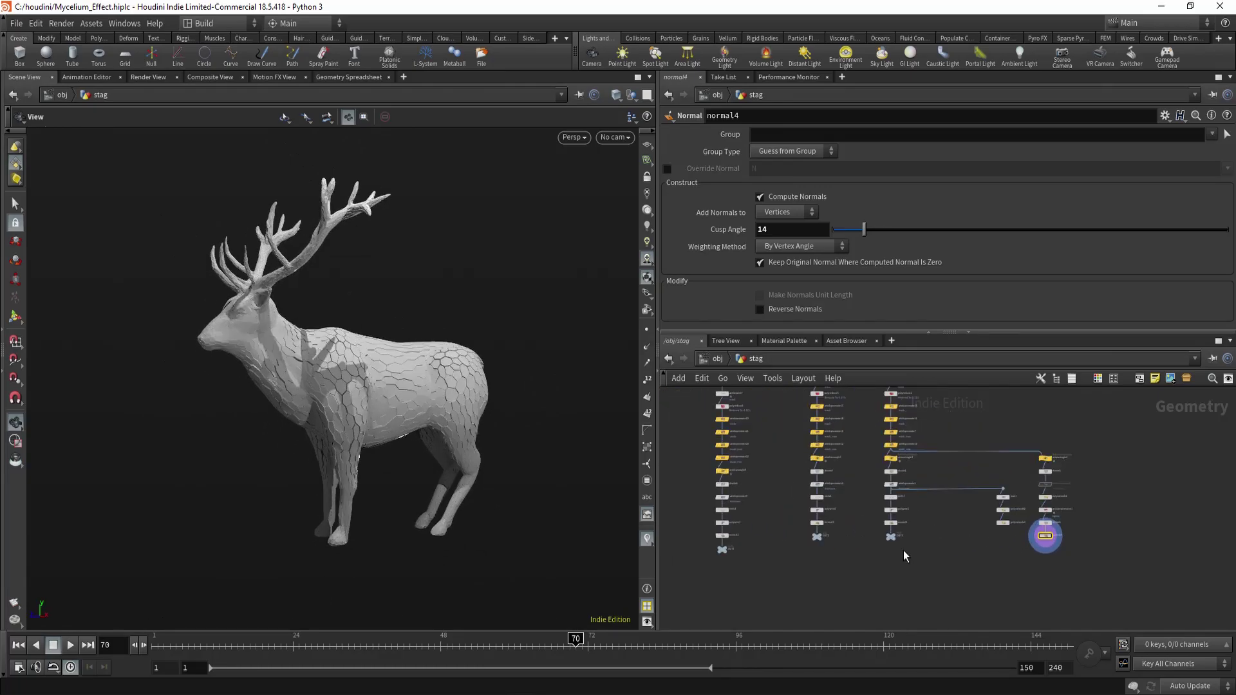
key(r)
click(845, 534)
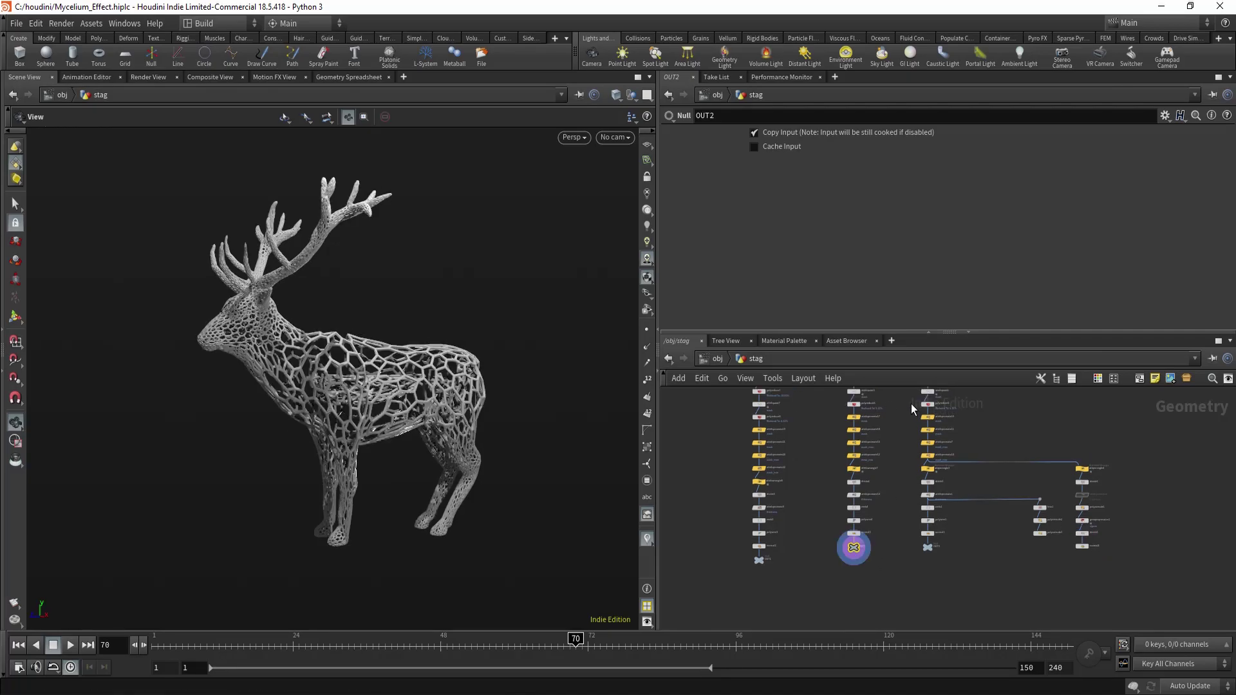
Open polyreduce5 and review its polygon target, output geometry and attribute-based density settings
scroll(888, 455, up, 6)
click(882, 475)
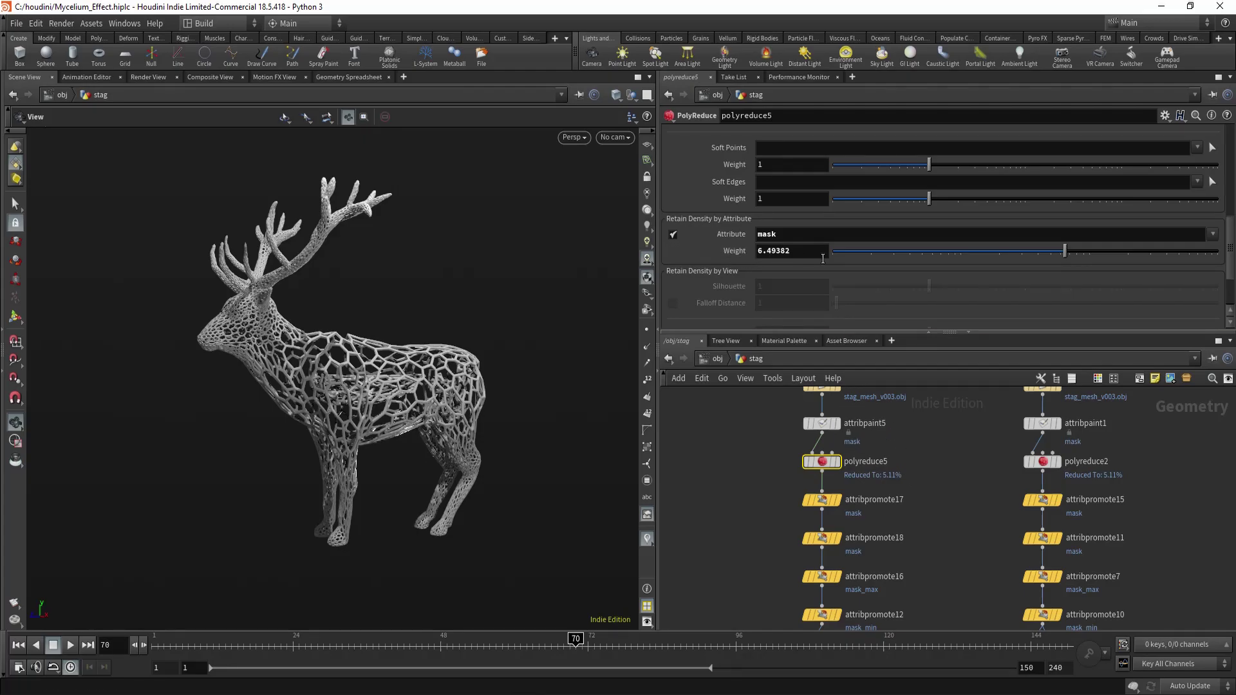
scroll(794, 286, up, 6)
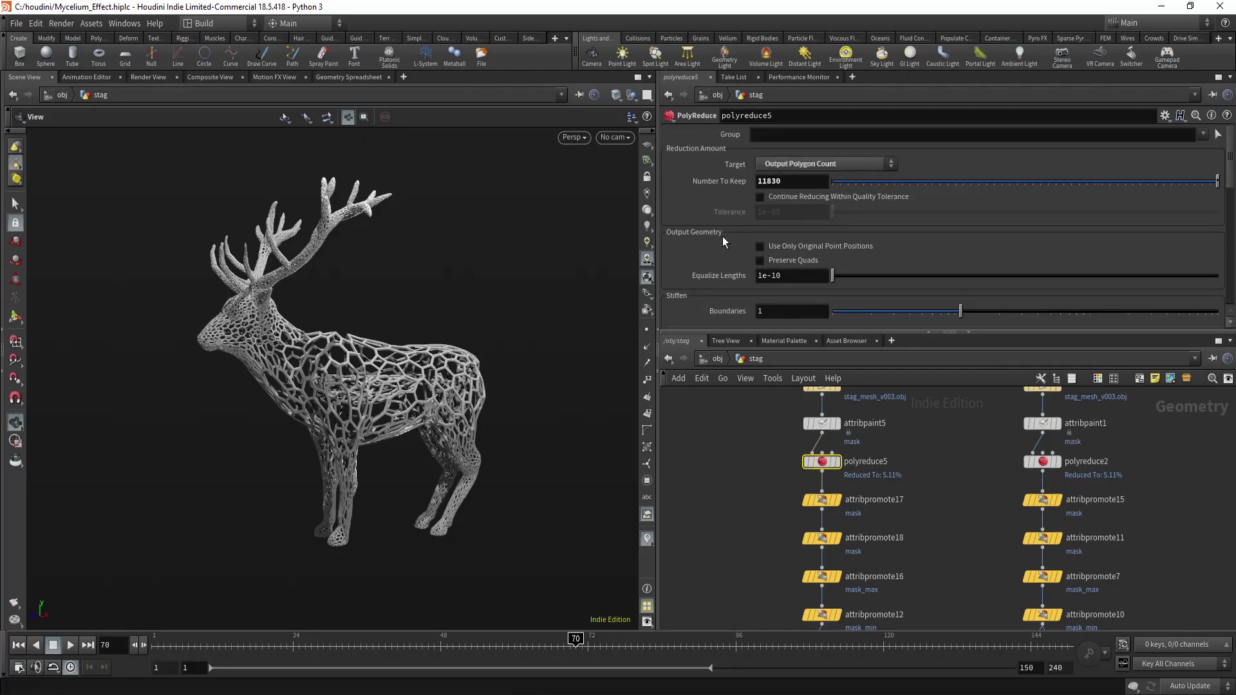
scroll(717, 238, down, 6)
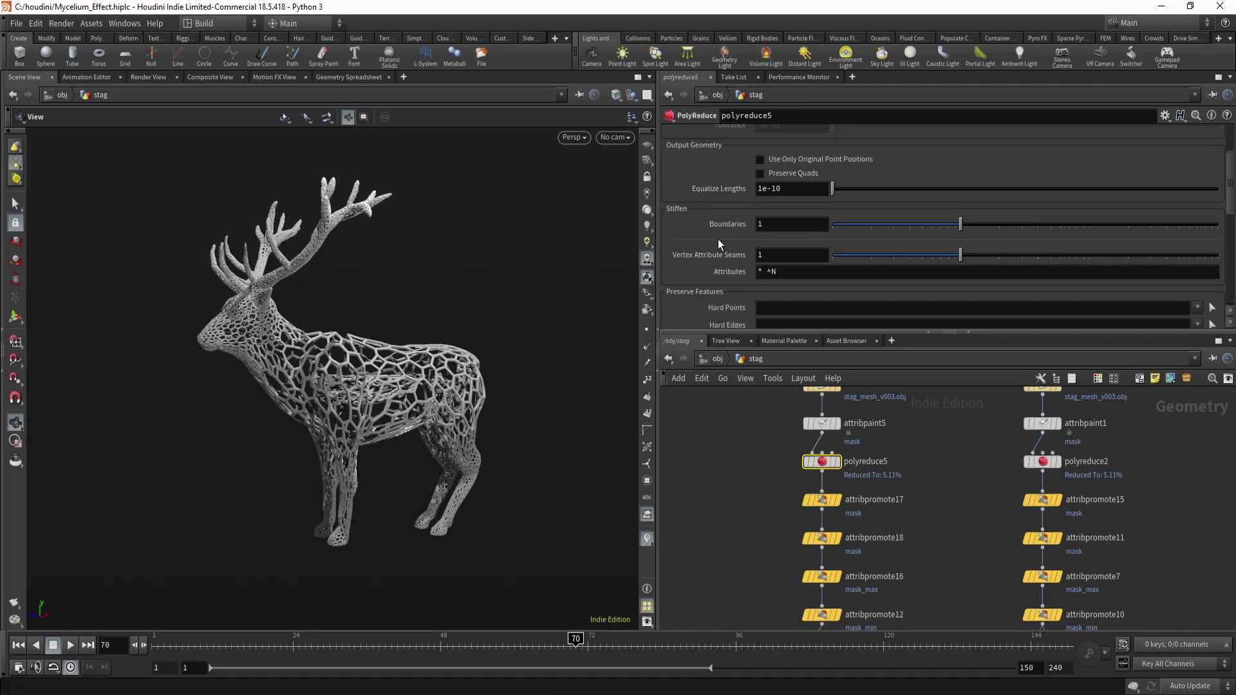
scroll(406, 379, up, 3)
Try a mask density weight of 15 on polyreduce5, examine the wire stag, and undo the change
drag(406, 380, 389, 380)
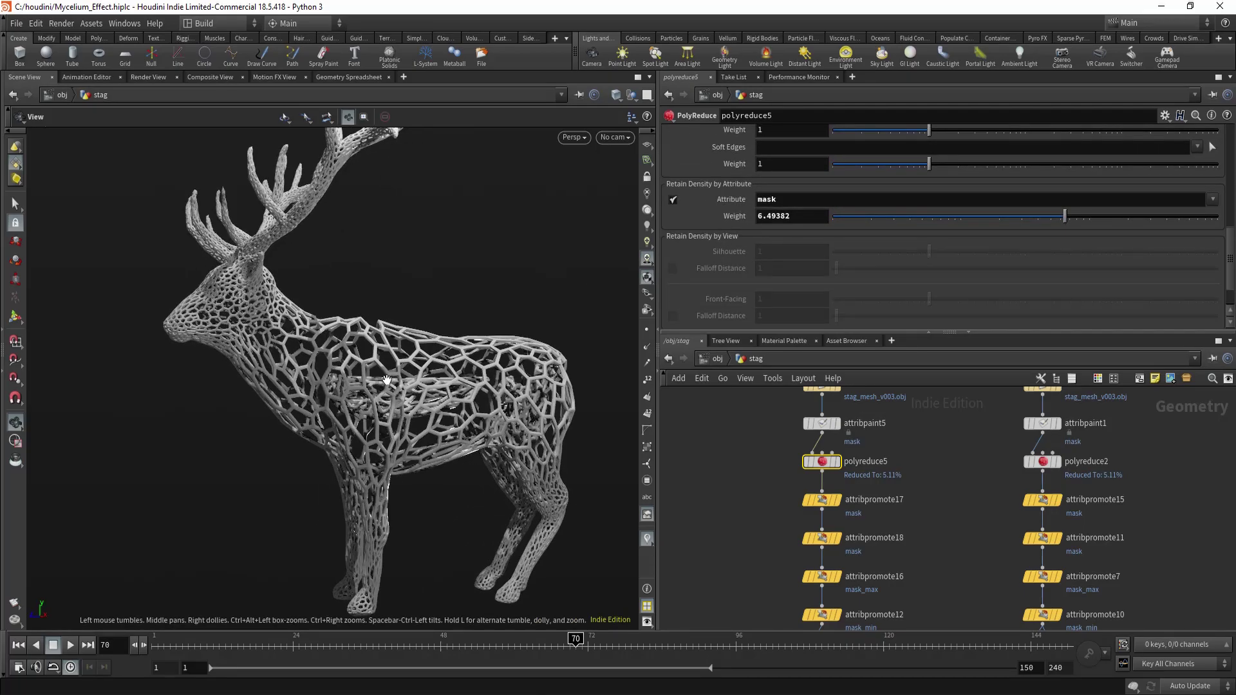
middle_drag(389, 380, 373, 368)
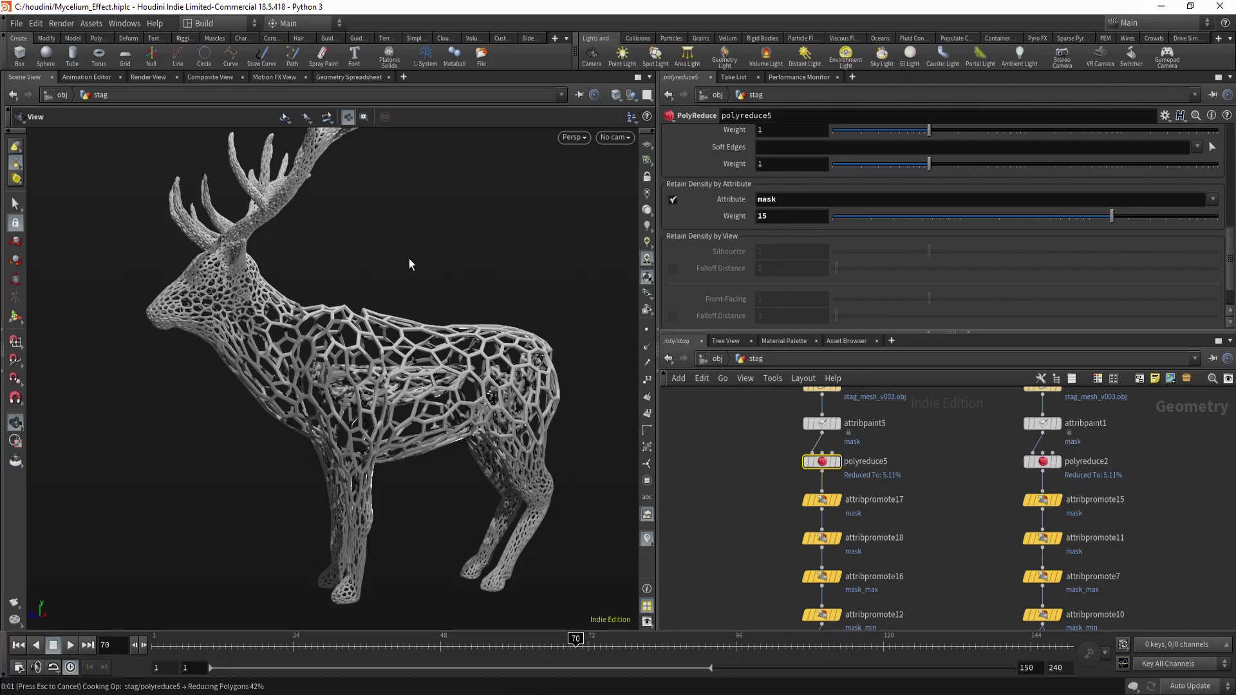
drag(200, 297, 245, 293)
mouse_move(257, 335)
mouse_down()
mouse_move(177, 318)
mouse_move(283, 340)
mouse_move(270, 322)
mouse_up()
key(ctrl+z)
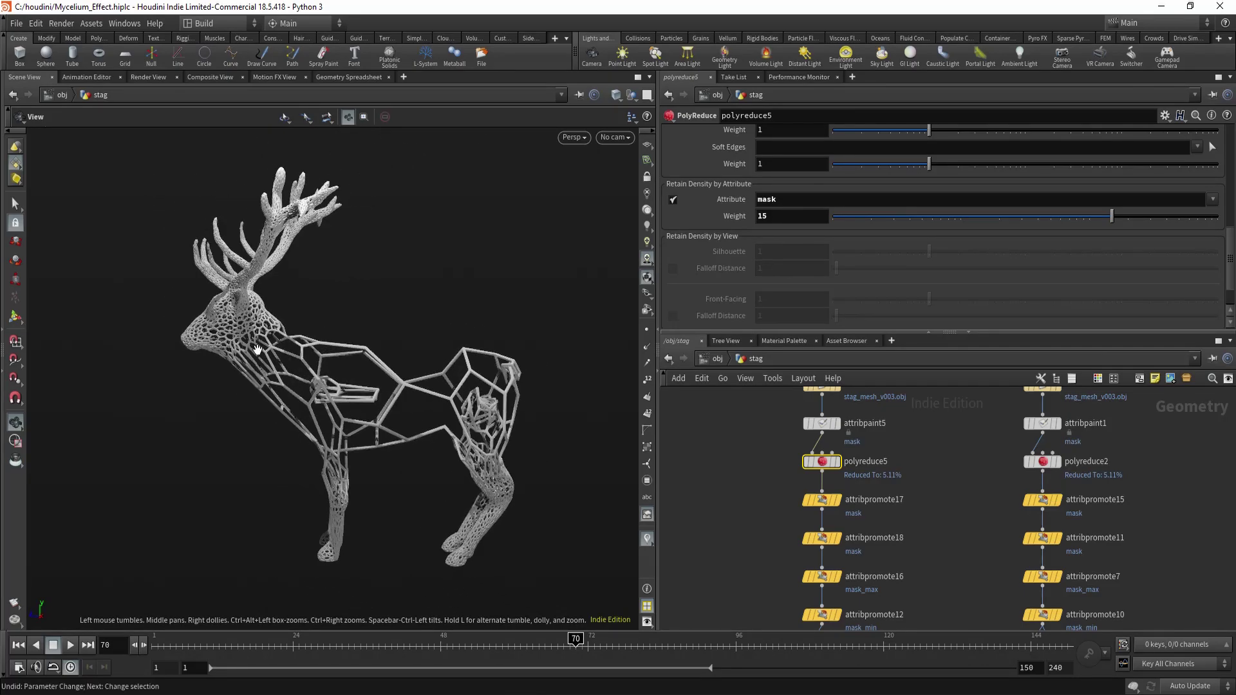
key(ctrl+z)
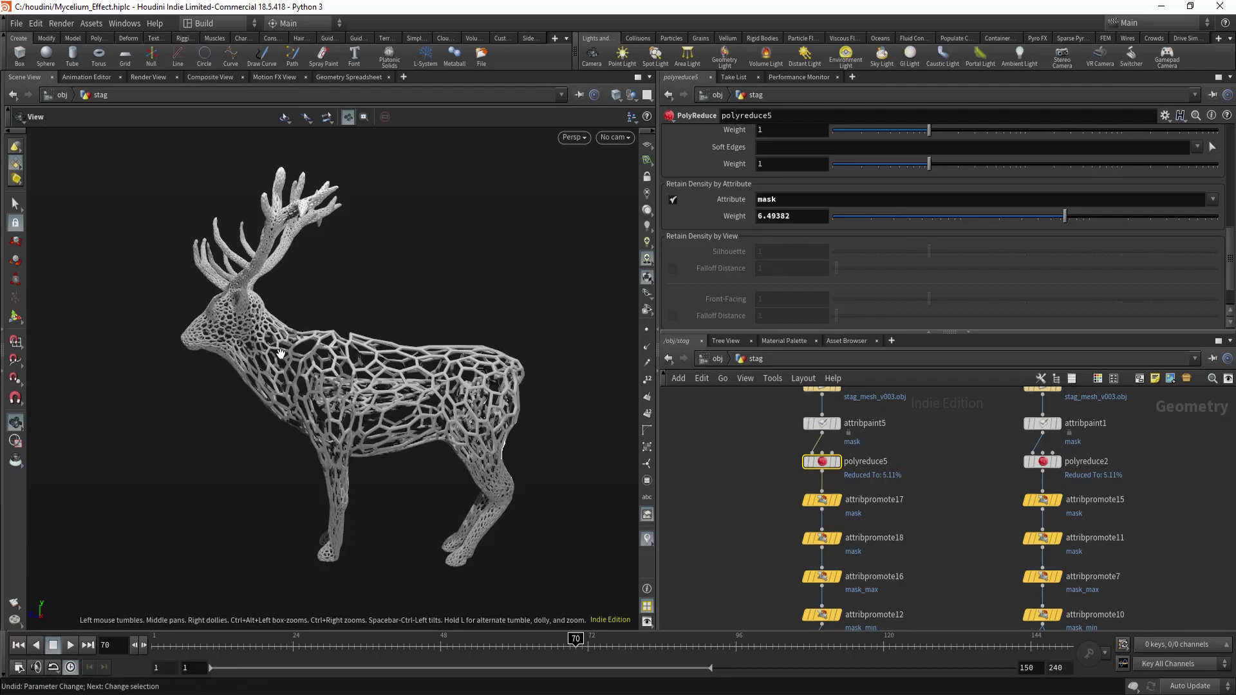
Display file3, the source mesh of the branch that starts with polyreduce7
drag(285, 350, 322, 350)
middle_drag(322, 351, 355, 345)
scroll(772, 534, down, 3)
middle_drag(780, 518, 958, 493)
scroll(835, 442, up, 3)
click(783, 420)
key(r)
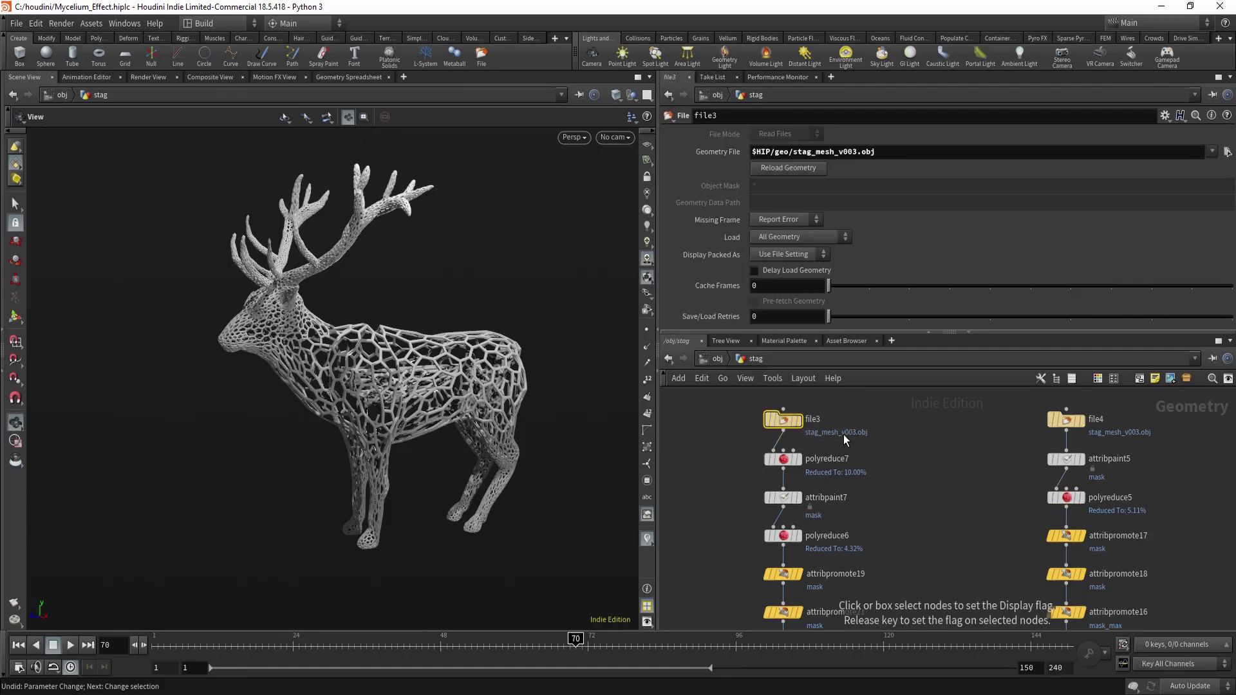
right_drag(350, 419, 468, 409)
Display polyreduce7 and switch the viewport to wire-over-shaded to examine the reduced mesh
middle_drag(731, 487, 739, 452)
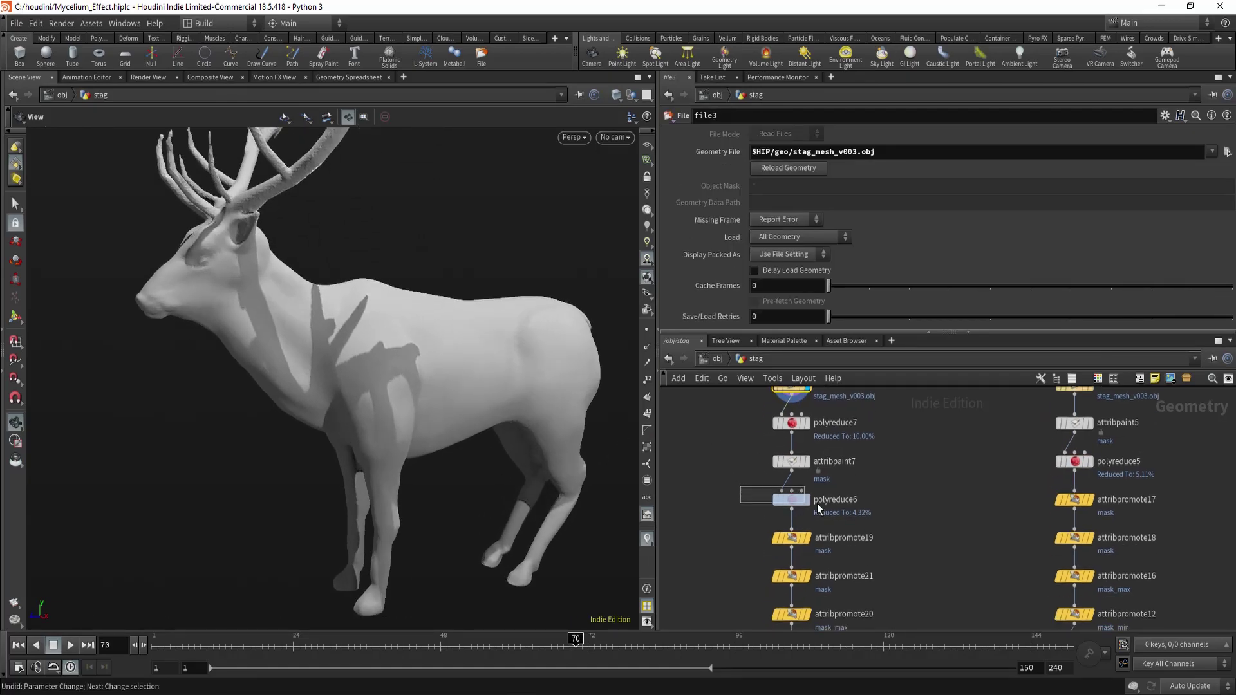
drag(818, 506, 839, 499)
drag(721, 456, 855, 478)
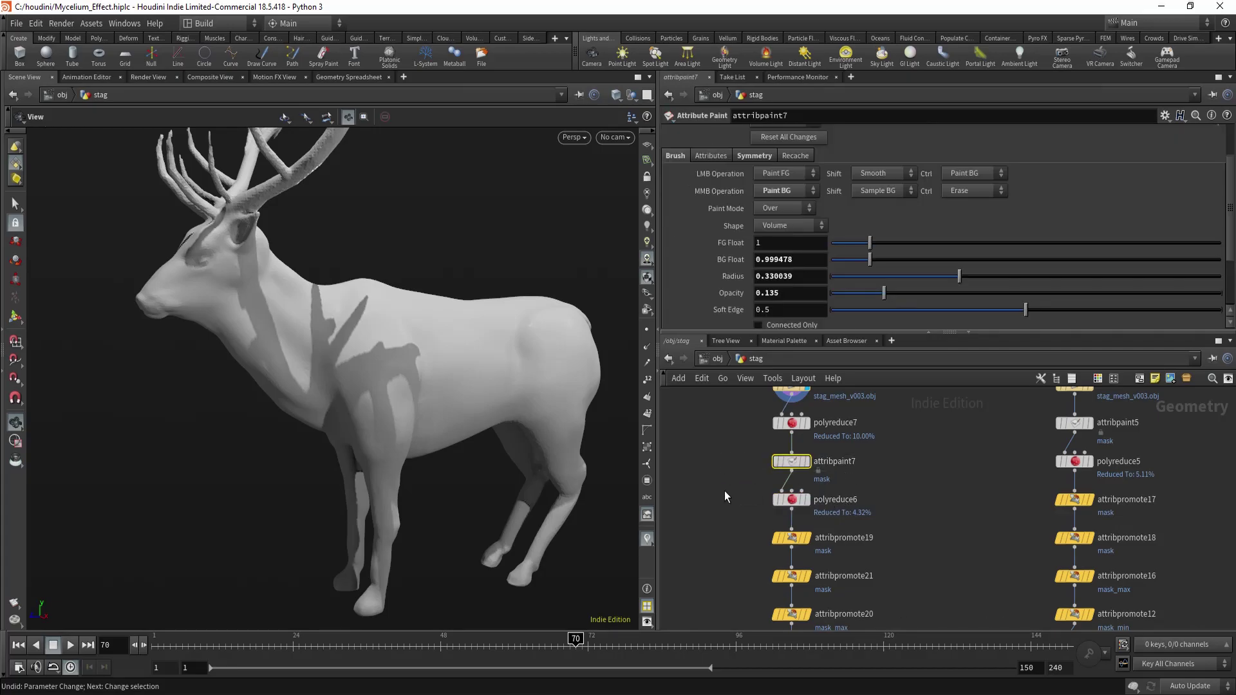
middle_drag(747, 470, 755, 488)
drag(760, 430, 841, 464)
key(r)
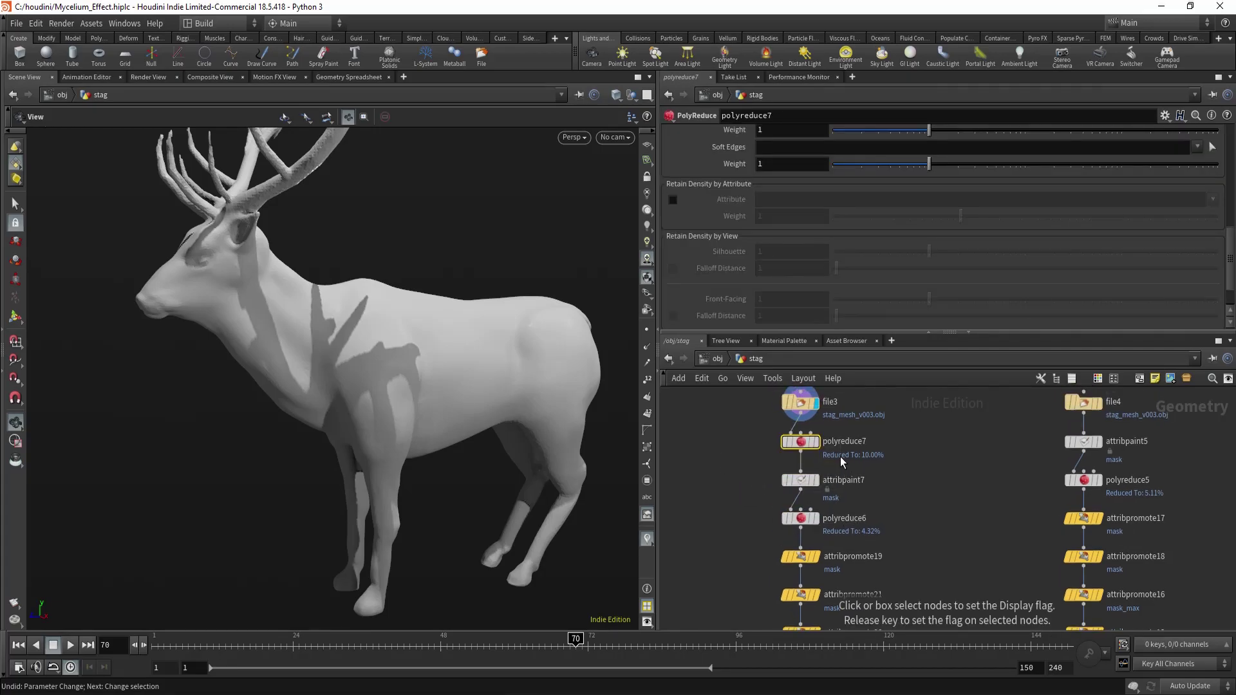
middle_drag(425, 365, 430, 399)
key(shift+w)
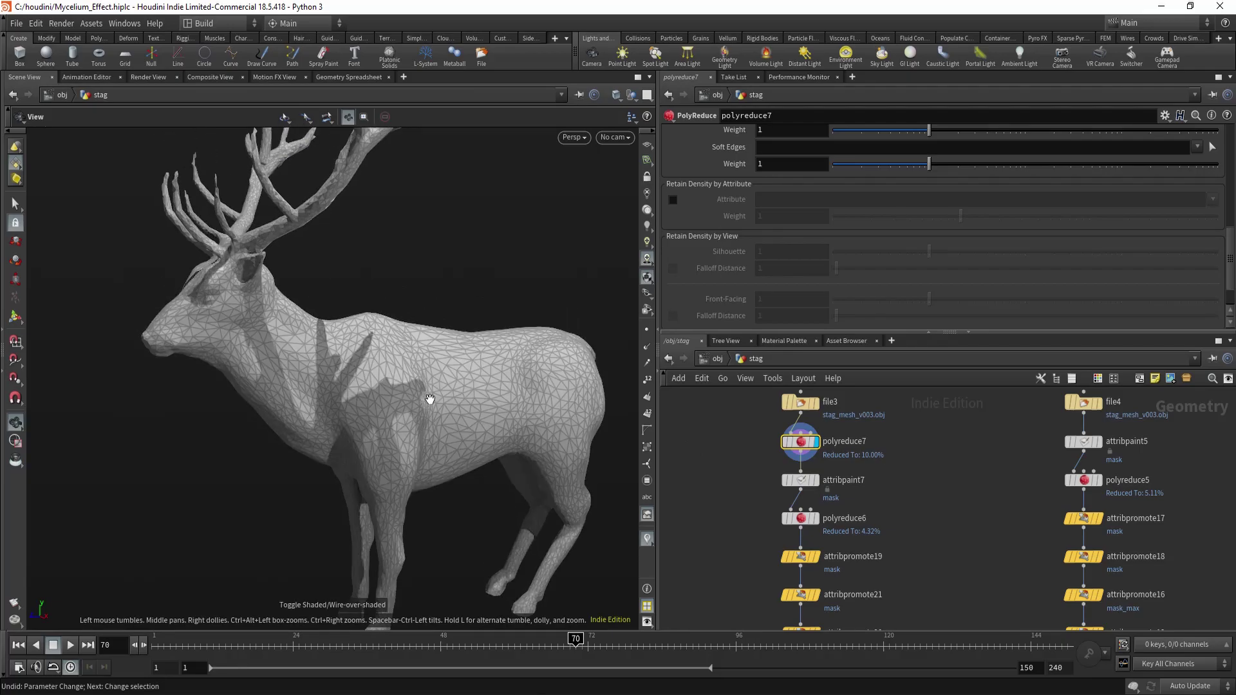
drag(430, 399, 450, 401)
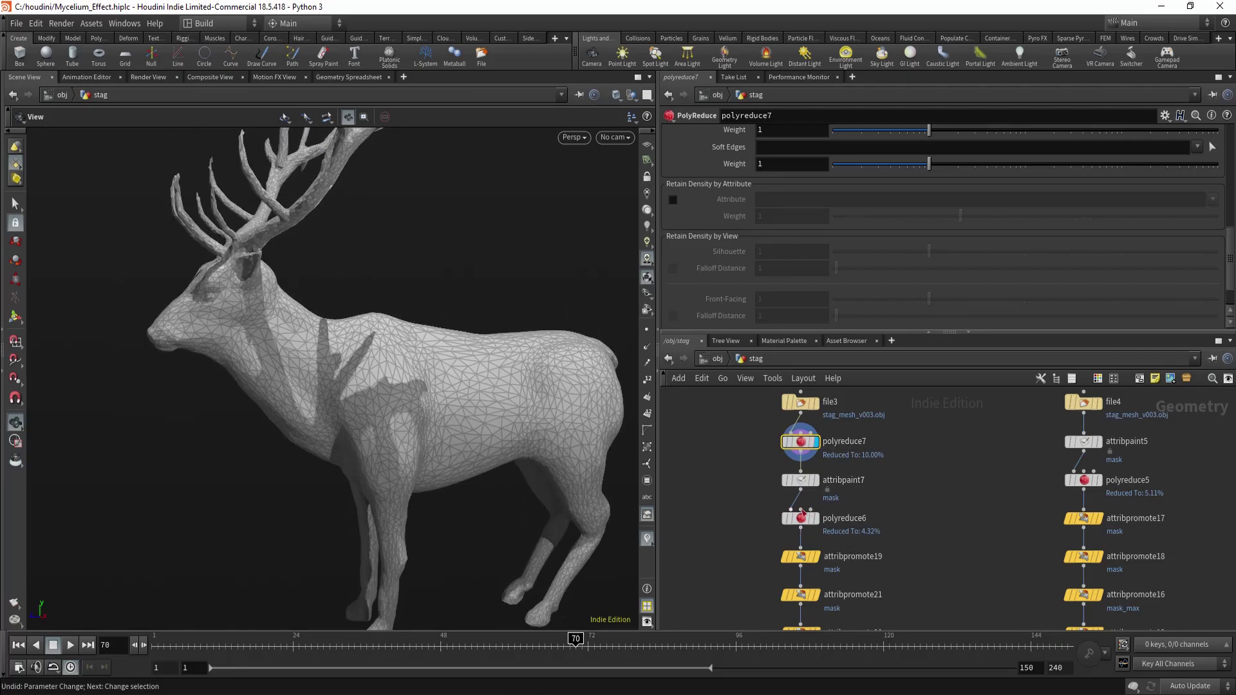
Bypass polyreduce7 to compare it with the full-resolution mesh, and turn it back on
middle_drag(762, 468, 776, 478)
key(b)
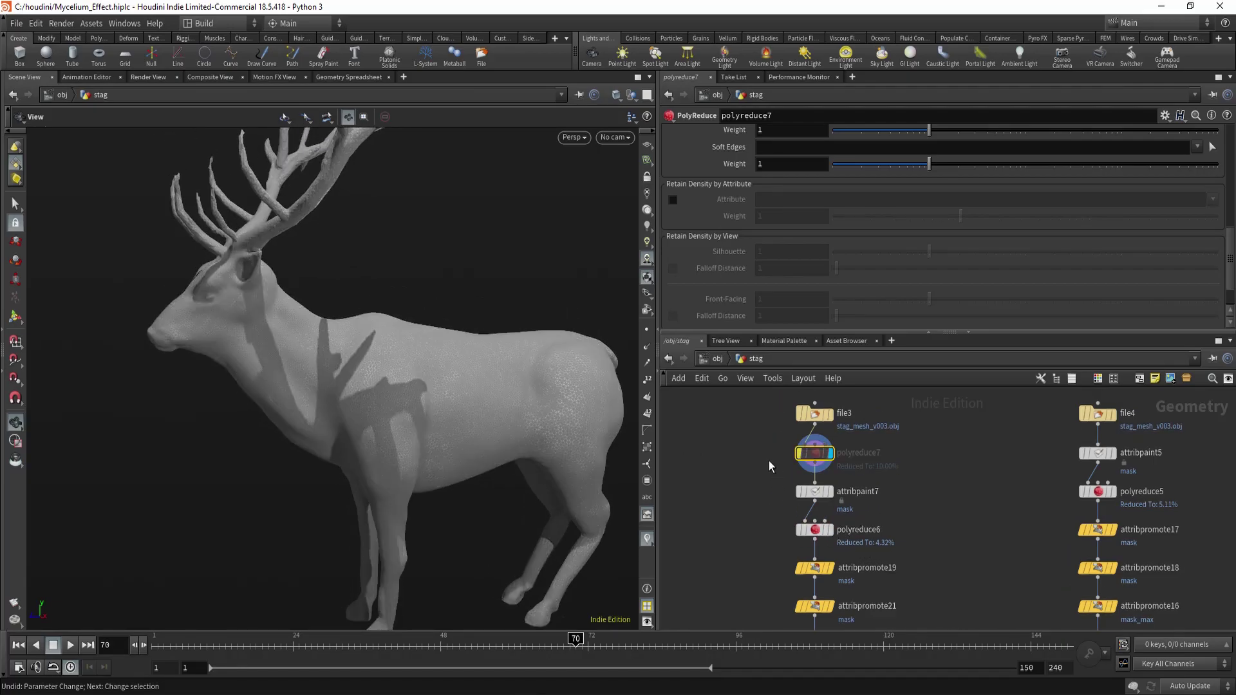
key(q)
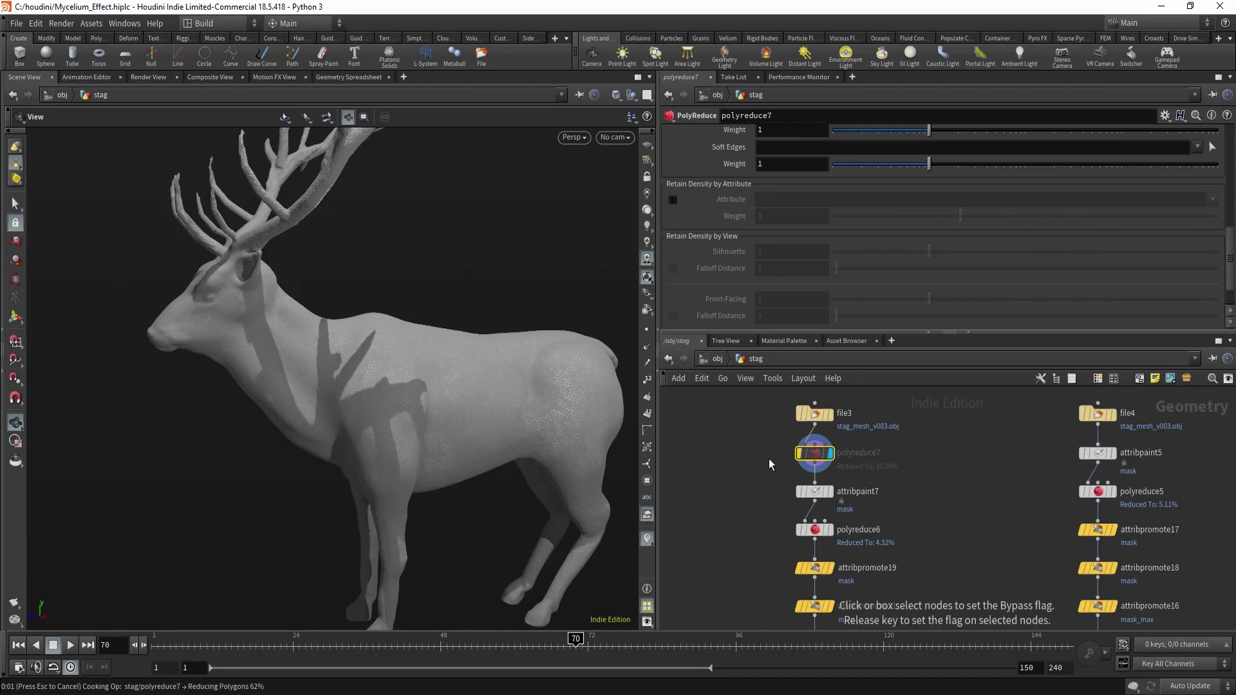
Display attribpaint7 to examine the painted mask on the reduced stag mesh
middle_drag(750, 469, 750, 445)
drag(863, 476, 863, 477)
click(829, 464)
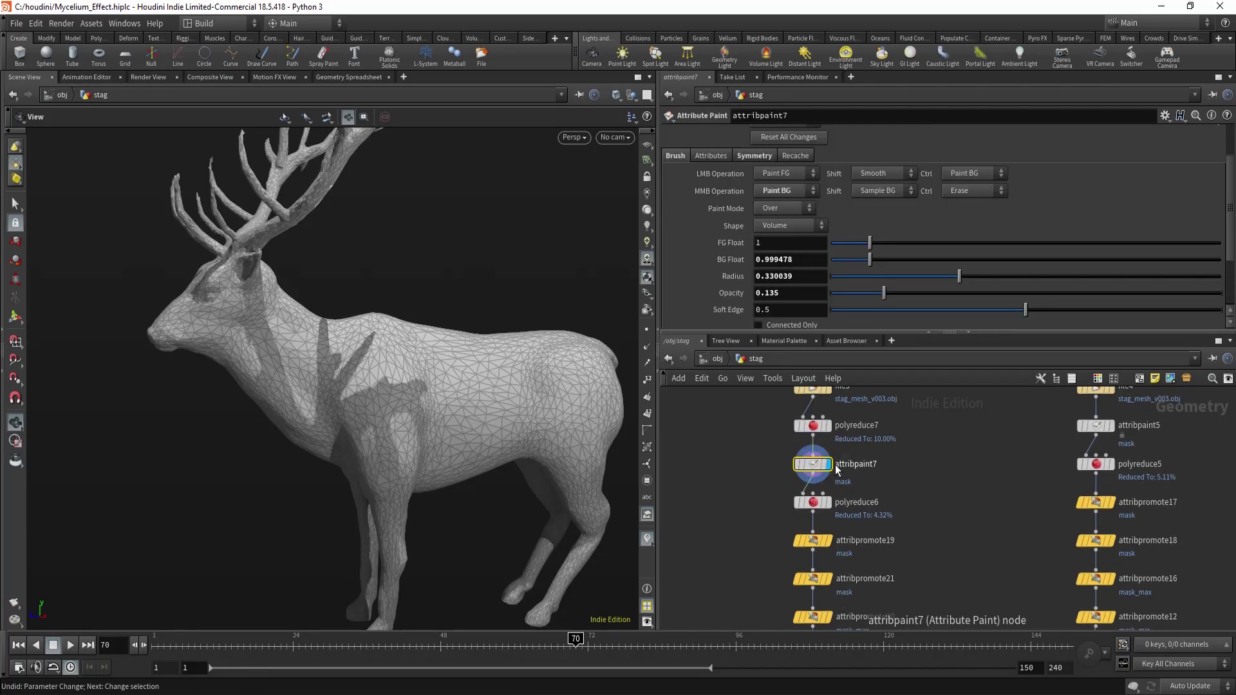
right_drag(455, 381, 427, 380)
drag(428, 381, 394, 387)
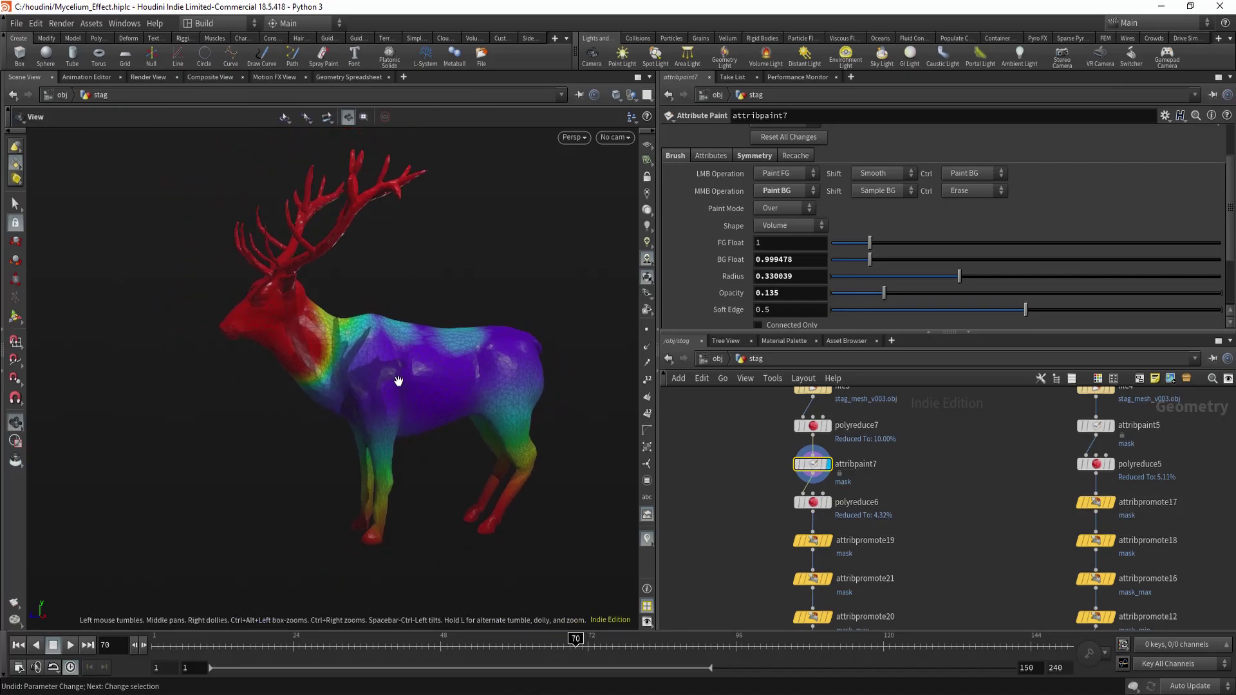
Bypass polyreduce7 and examine attribpaint7's painted mask on the full-resolution mesh
key(Return)
click(797, 425)
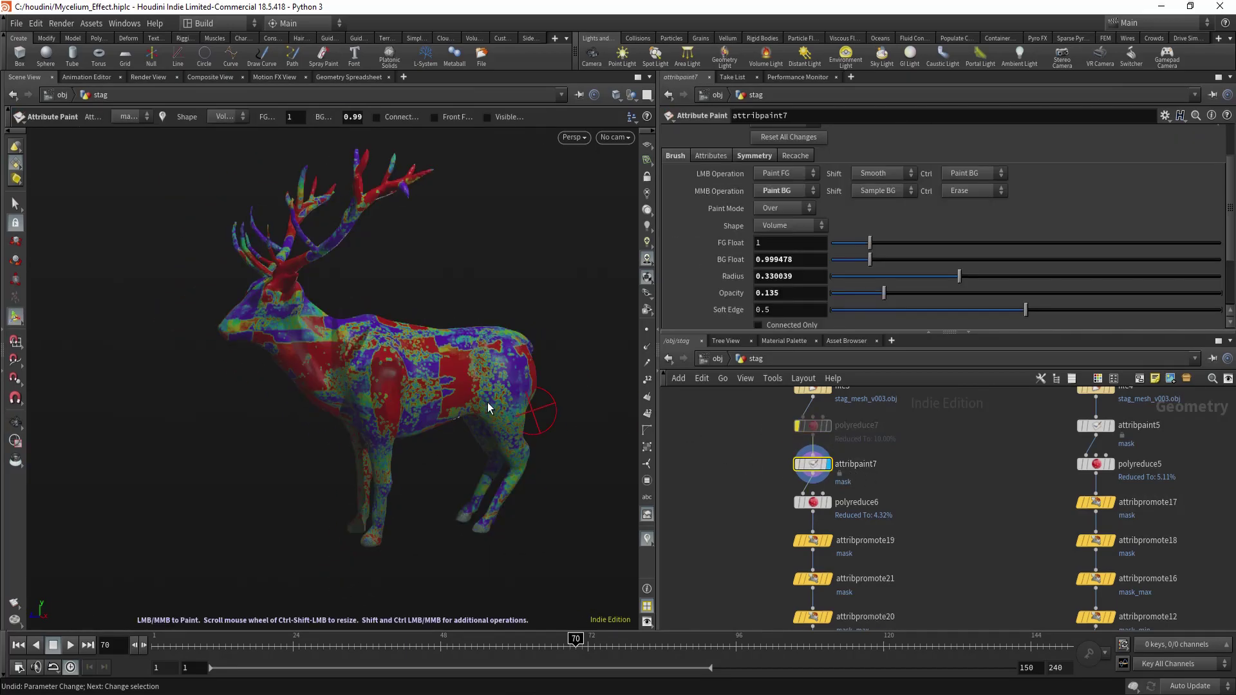
key(Escape)
mouse_move(461, 387)
mouse_down()
mouse_move(482, 389)
mouse_move(454, 394)
mouse_move(471, 390)
mouse_up()
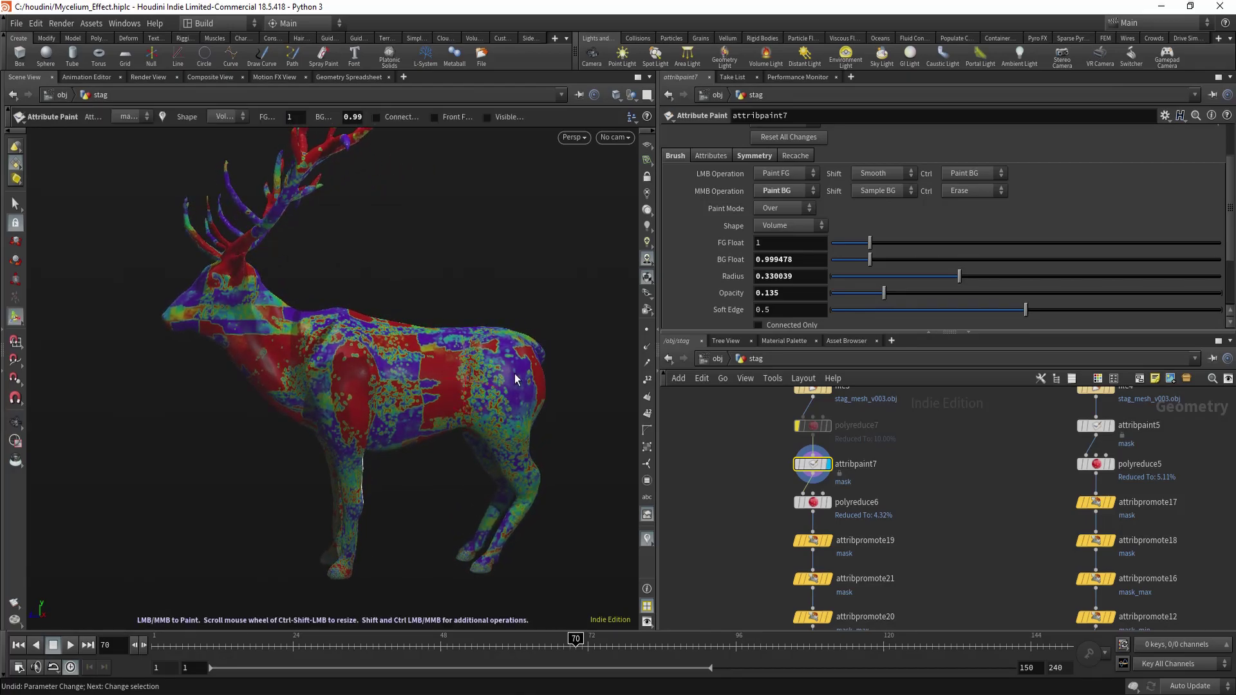
alt+drag(373, 343, 394, 335)
alt+middle_drag(394, 335, 381, 366)
alt+right_drag(380, 366, 341, 370)
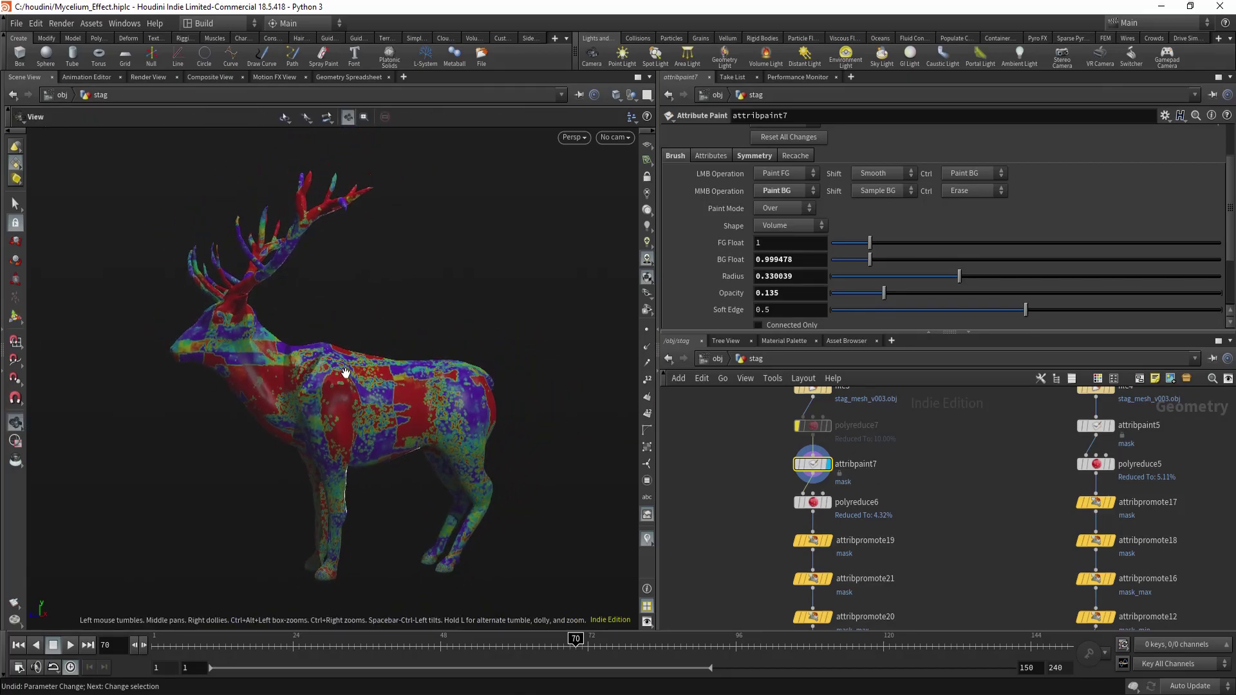
Recache attribpaint7's strokes with the Original Values method and inspect the mask on the stag
click(797, 157)
click(867, 172)
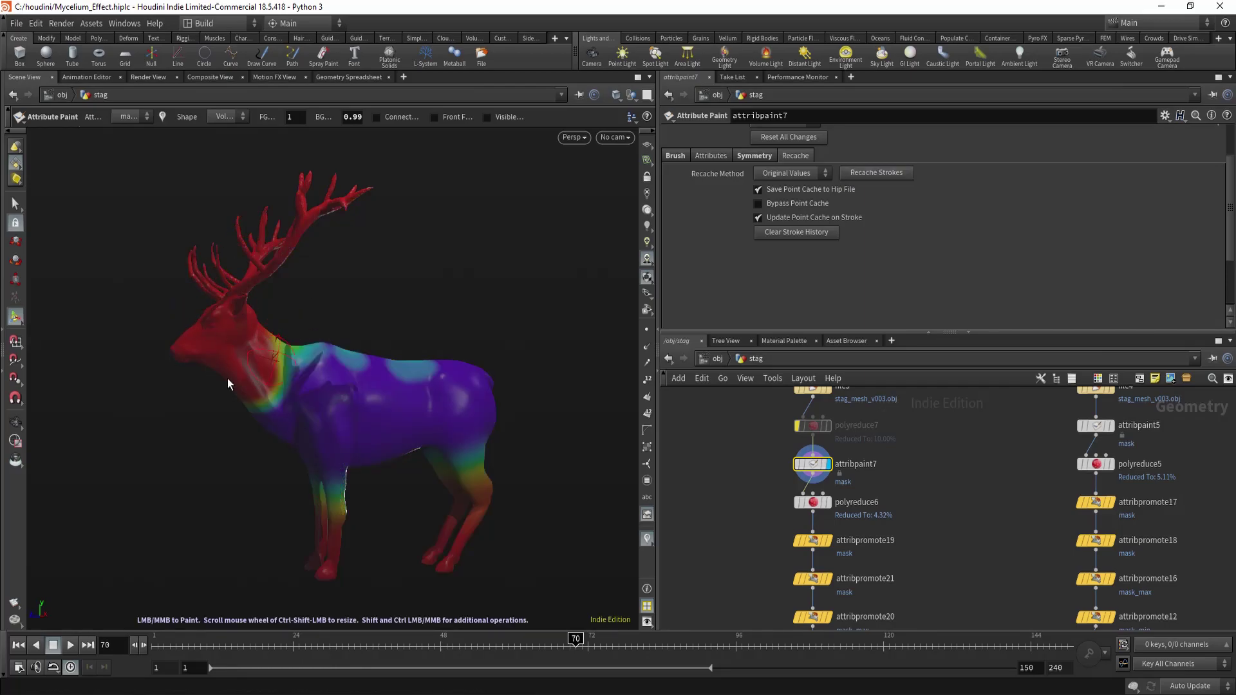
mouse_move(347, 415)
alt+mouse_down()
mouse_move(359, 448)
mouse_move(334, 508)
mouse_move(322, 439)
mouse_move(134, 450)
mouse_move(331, 413)
mouse_move(309, 408)
mouse_move(377, 427)
mouse_move(317, 430)
alt+mouse_up()
alt+right_drag(317, 431, 407, 383)
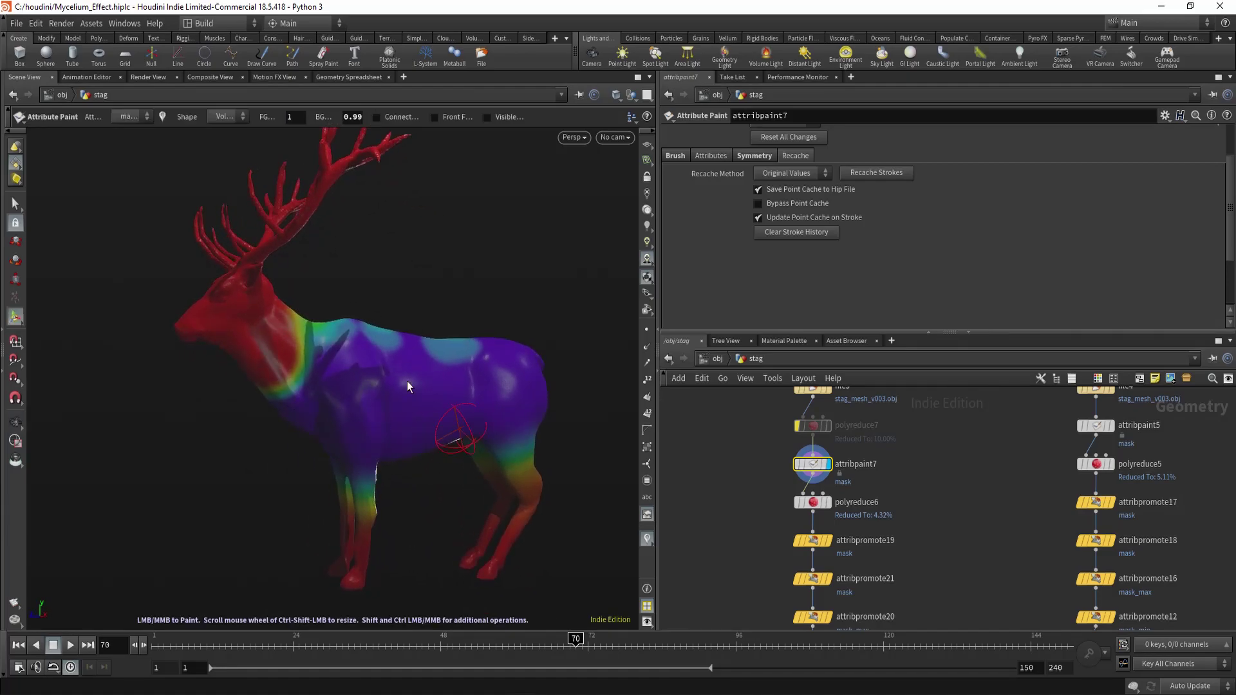
Select the bypassed polyreduce7 and inspect the full-resolution stag feeding attribpaint7
click(813, 444)
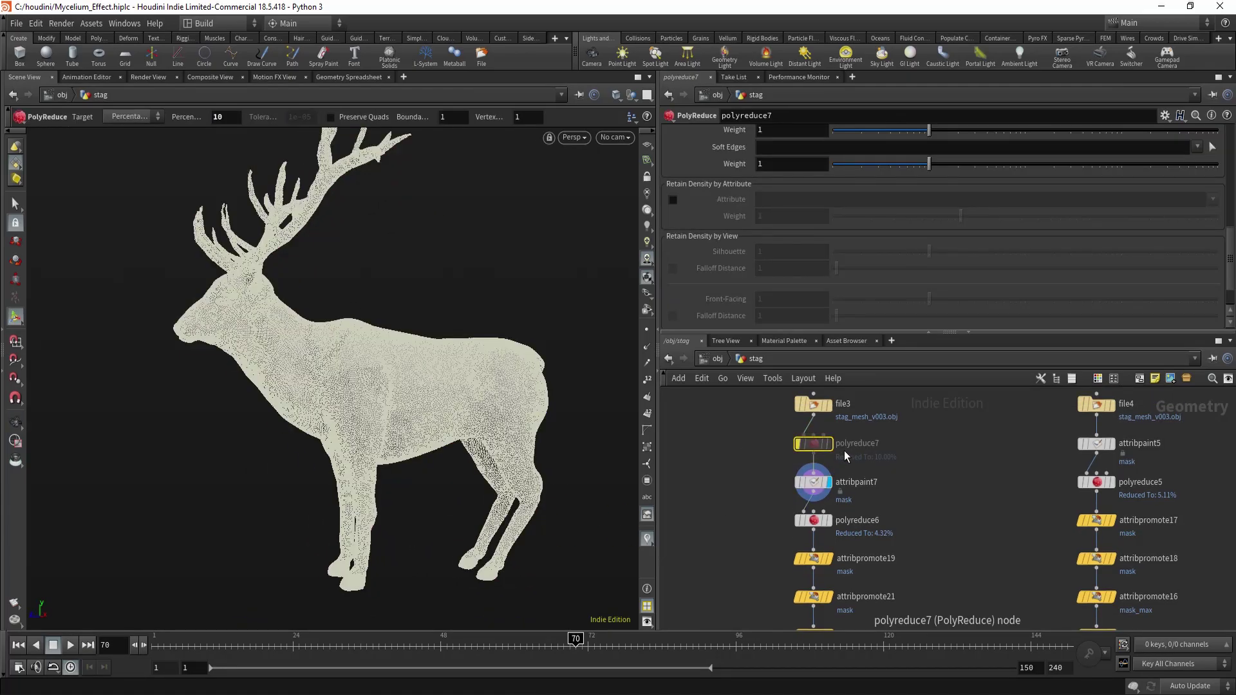
click(729, 449)
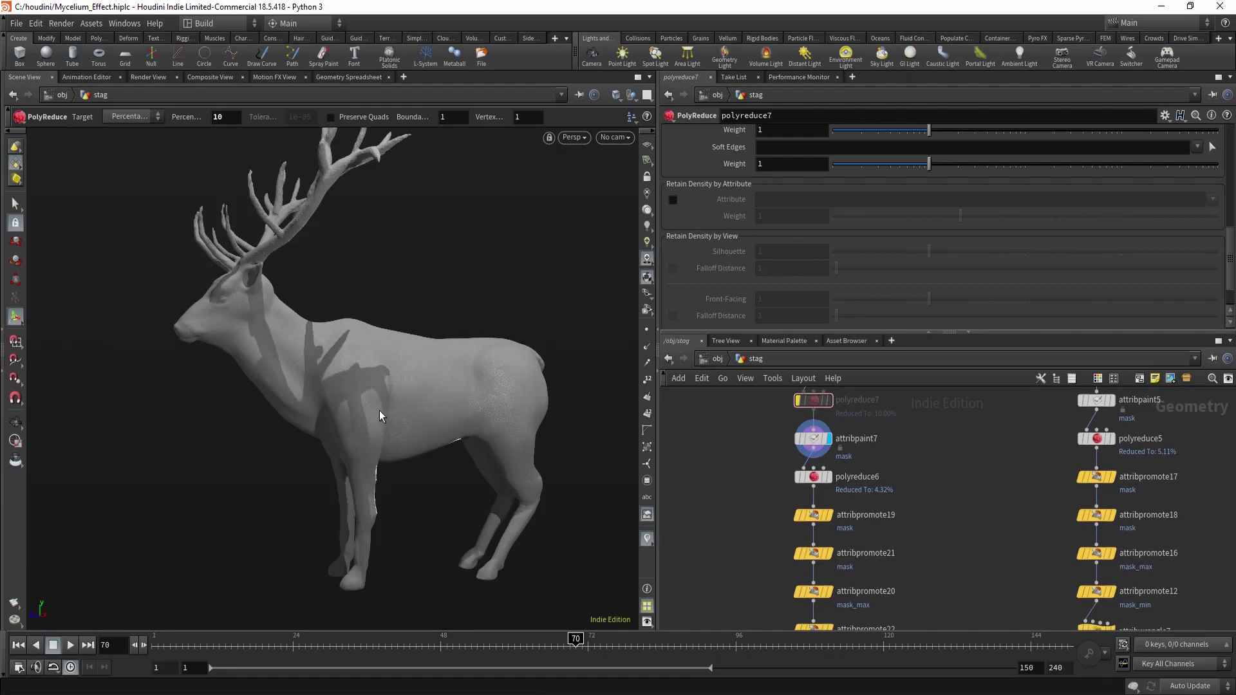
alt+middle_drag(433, 402, 366, 413)
middle_drag(764, 462, 775, 485)
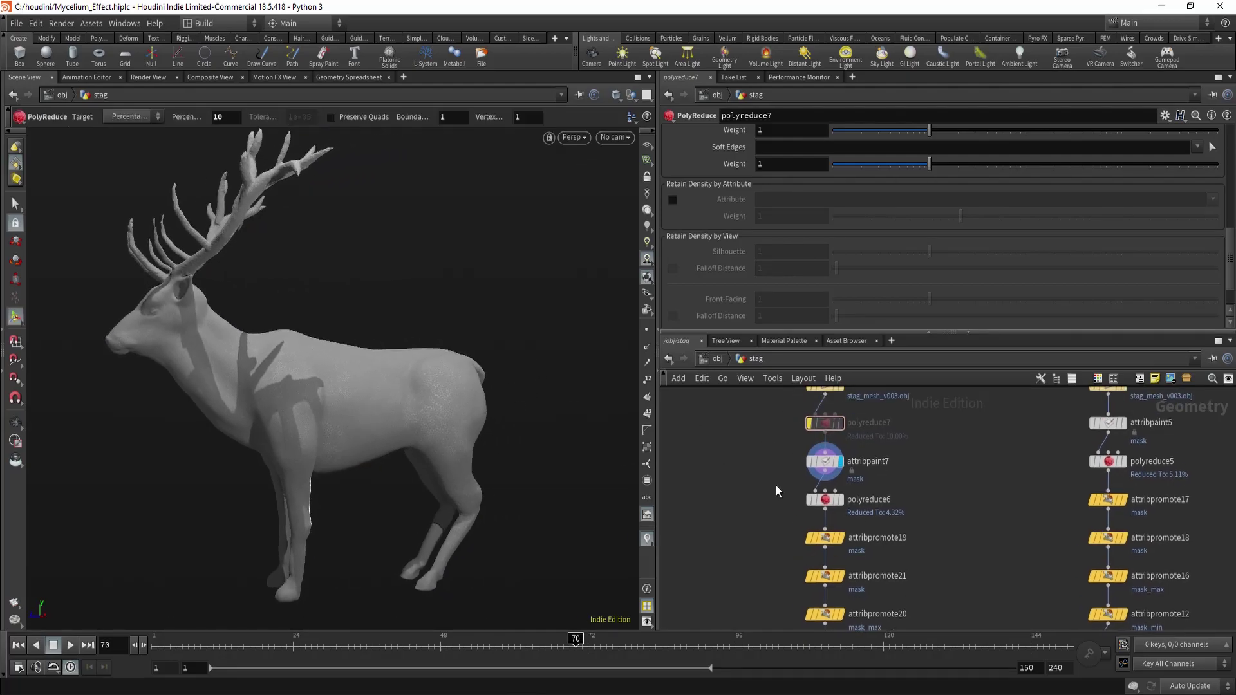
Display OUT1 at the end of the file3 branch
scroll(760, 490, down, 5)
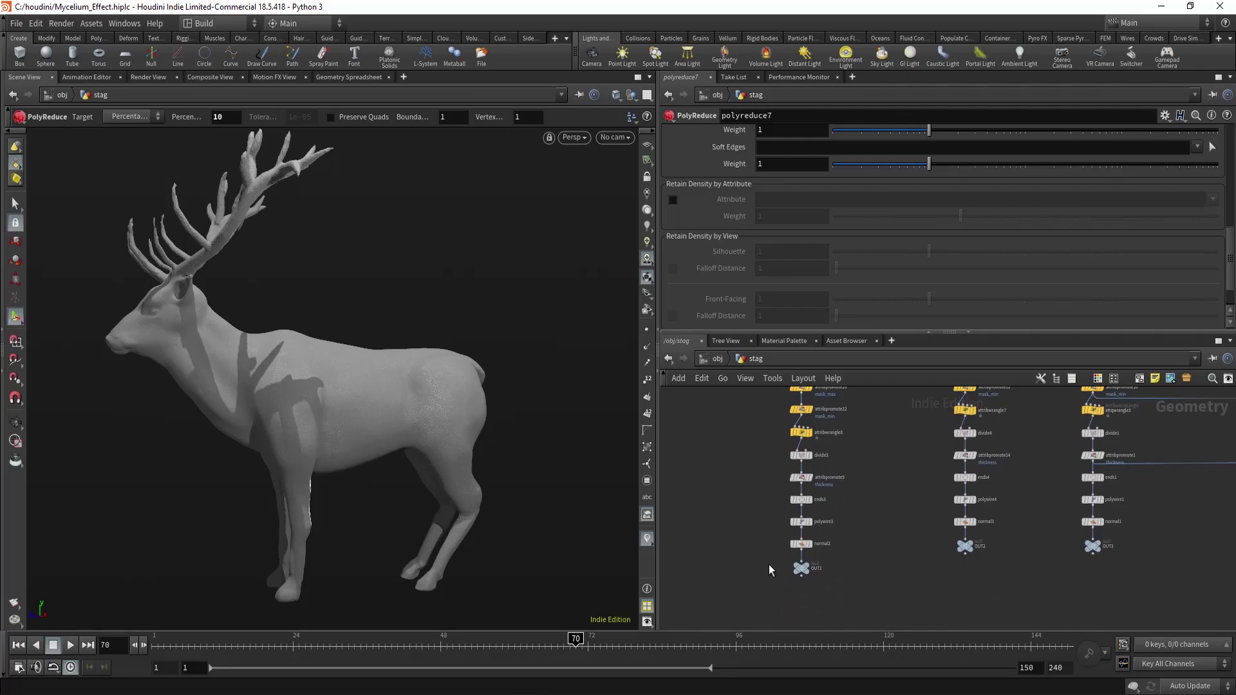
drag(772, 570, 862, 603)
key(r)
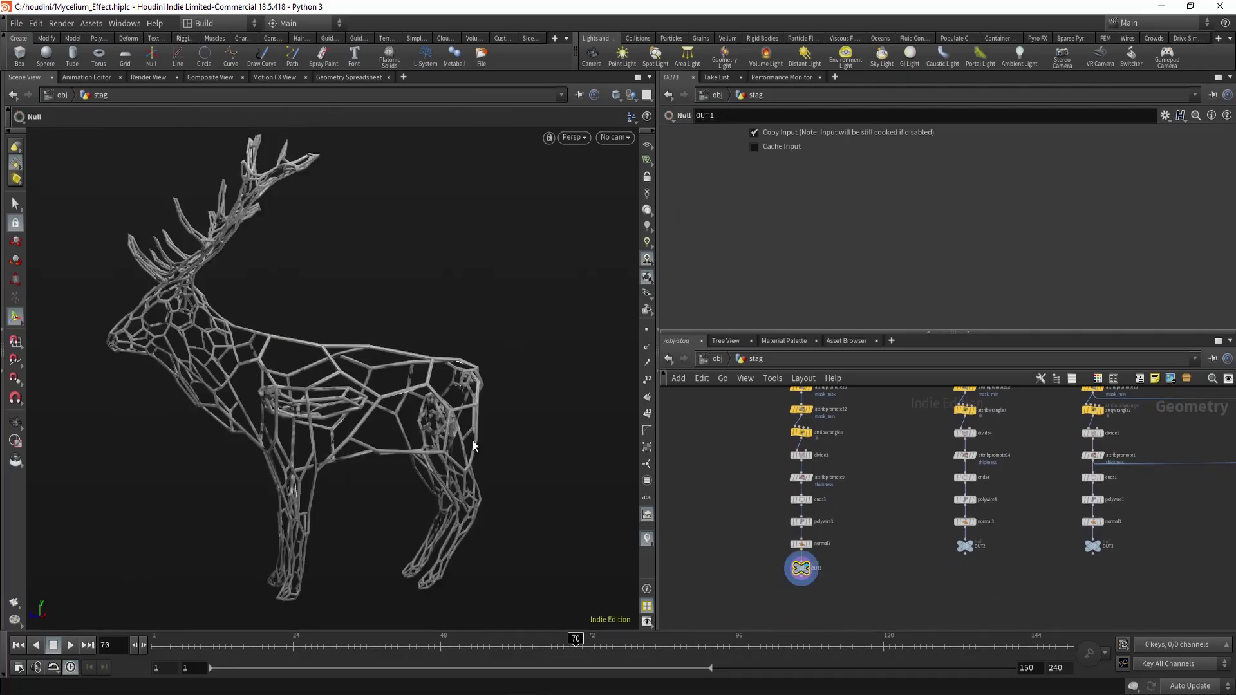
Inspect the OUT1 wire stag, and select attribpaint7 for painting while OUT1 stays displayed
alt+middle_drag(388, 413, 417, 432)
key(shift+w)
alt+drag(548, 466, 558, 468)
scroll(736, 423, down, 3)
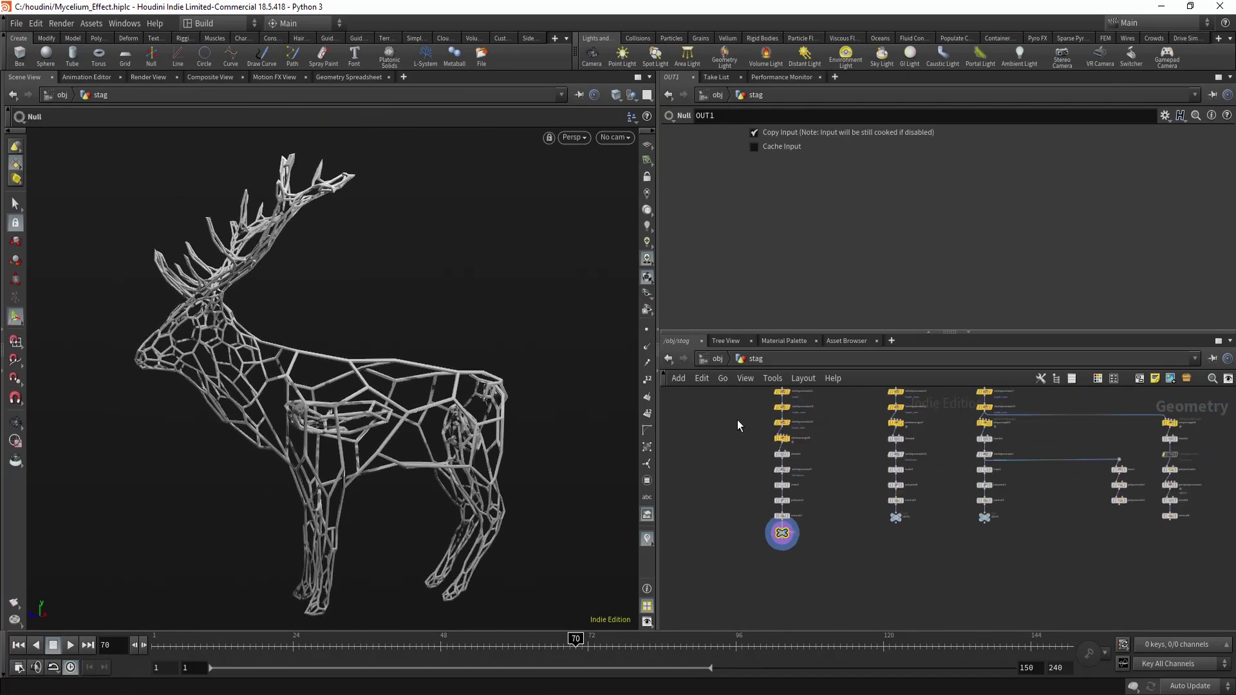
scroll(743, 418, up, 3)
middle_drag(759, 415, 784, 501)
scroll(784, 455, up, 2)
click(816, 463)
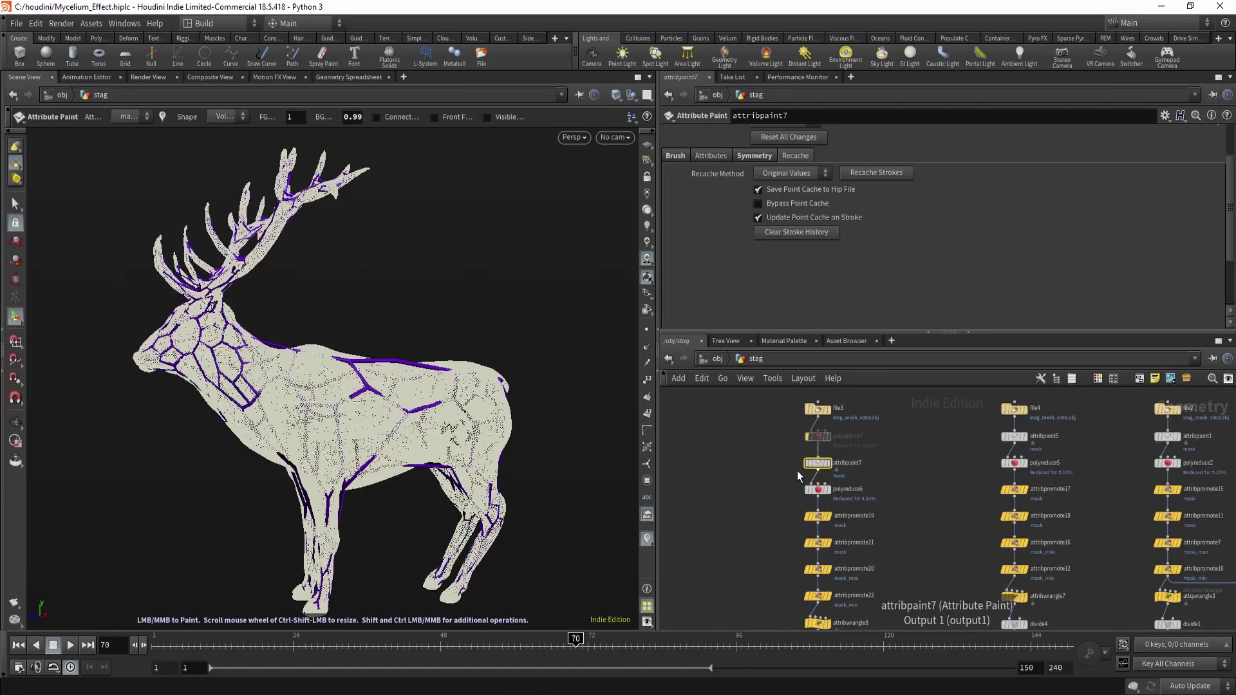
click(748, 466)
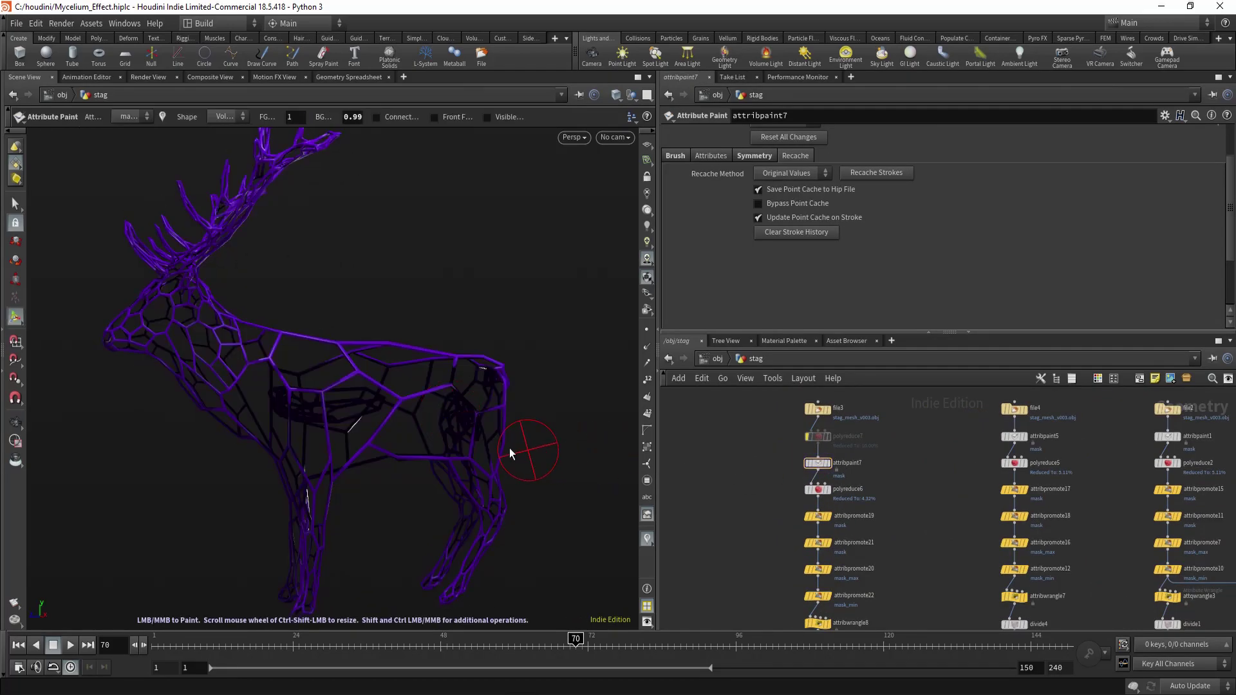
Try a mask stroke on the side of the displayed wire stag with polyreduce7 bypassed, and undo it
scroll(422, 409, up, 6)
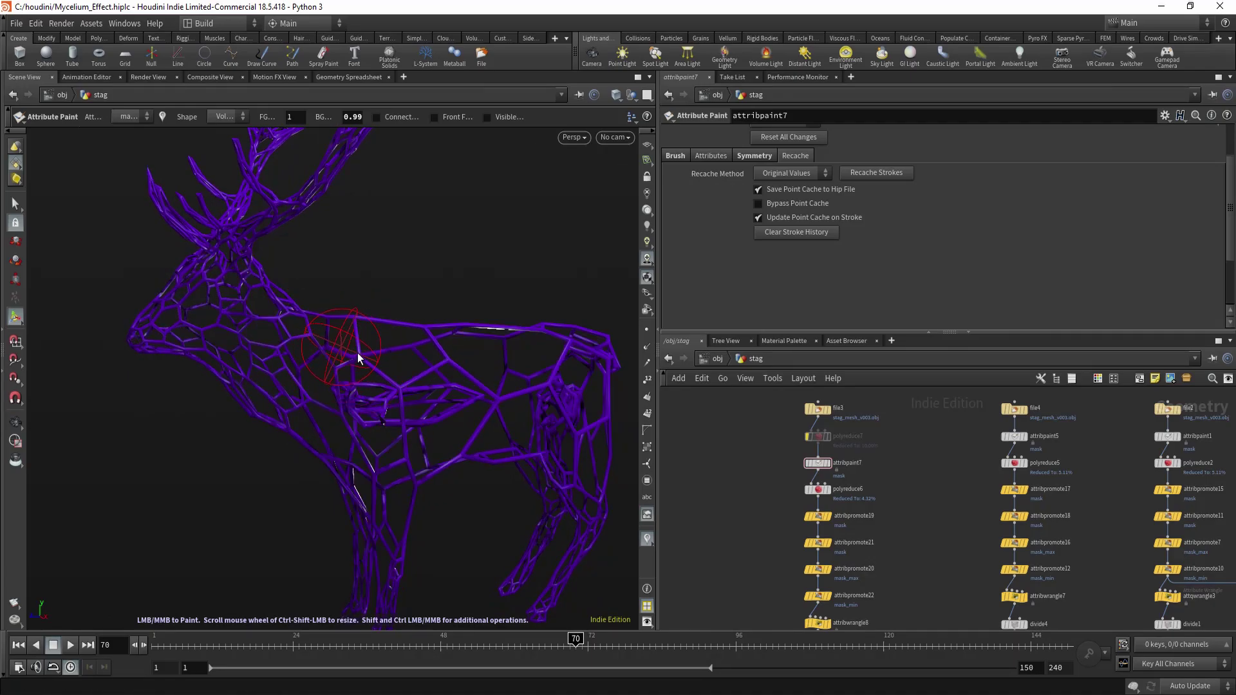
key(space)
middle_drag(426, 420, 333, 384)
drag(332, 384, 316, 390)
key(ctrl+z)
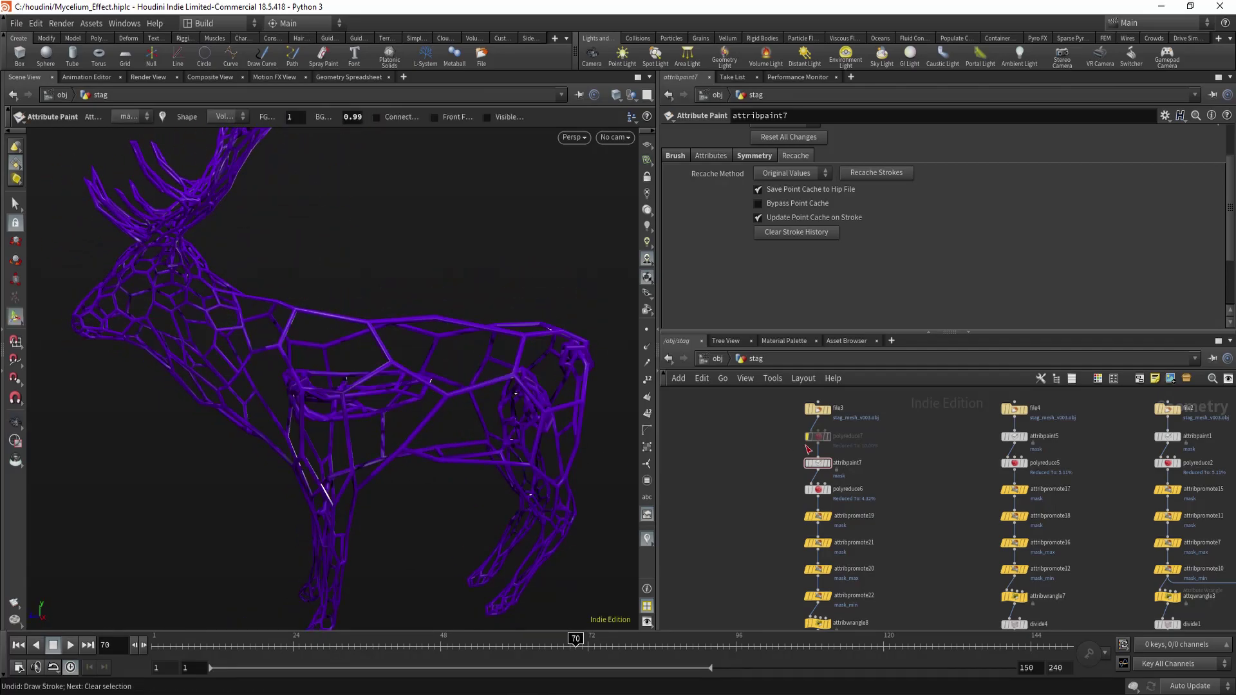
Display polyreduce7 and turn its bypass off so the stag mesh is pre-reduced
click(826, 440)
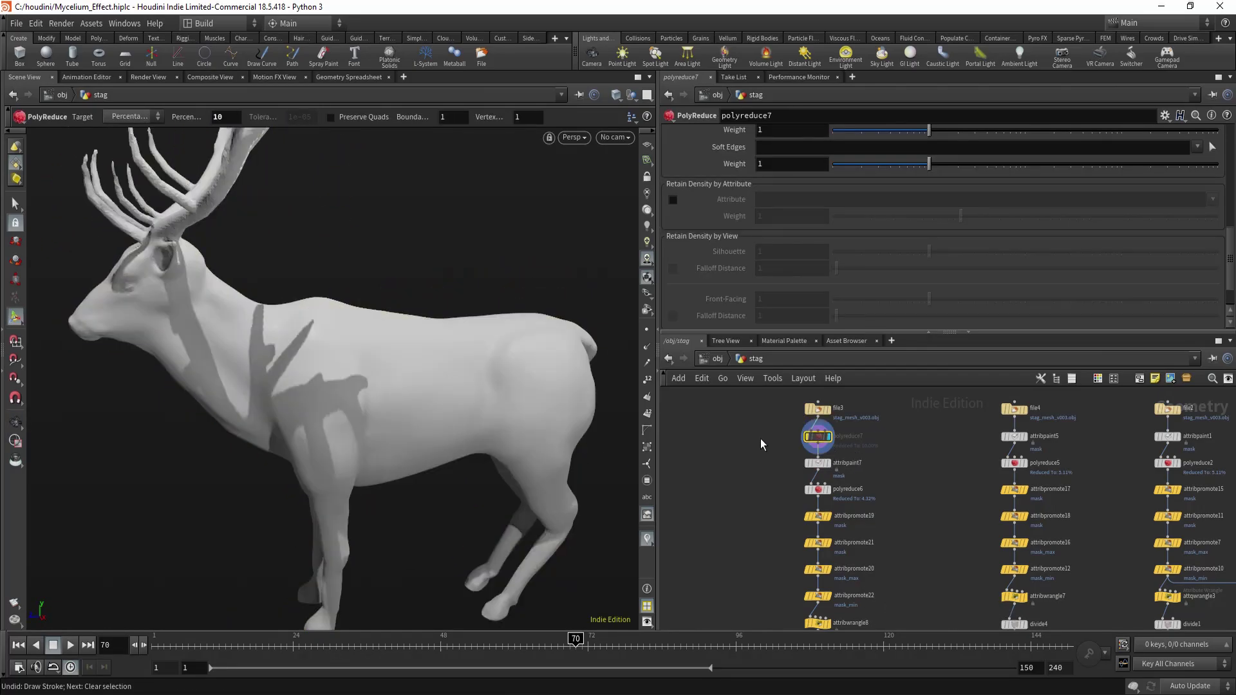
key(b)
middle_drag(732, 445, 730, 474)
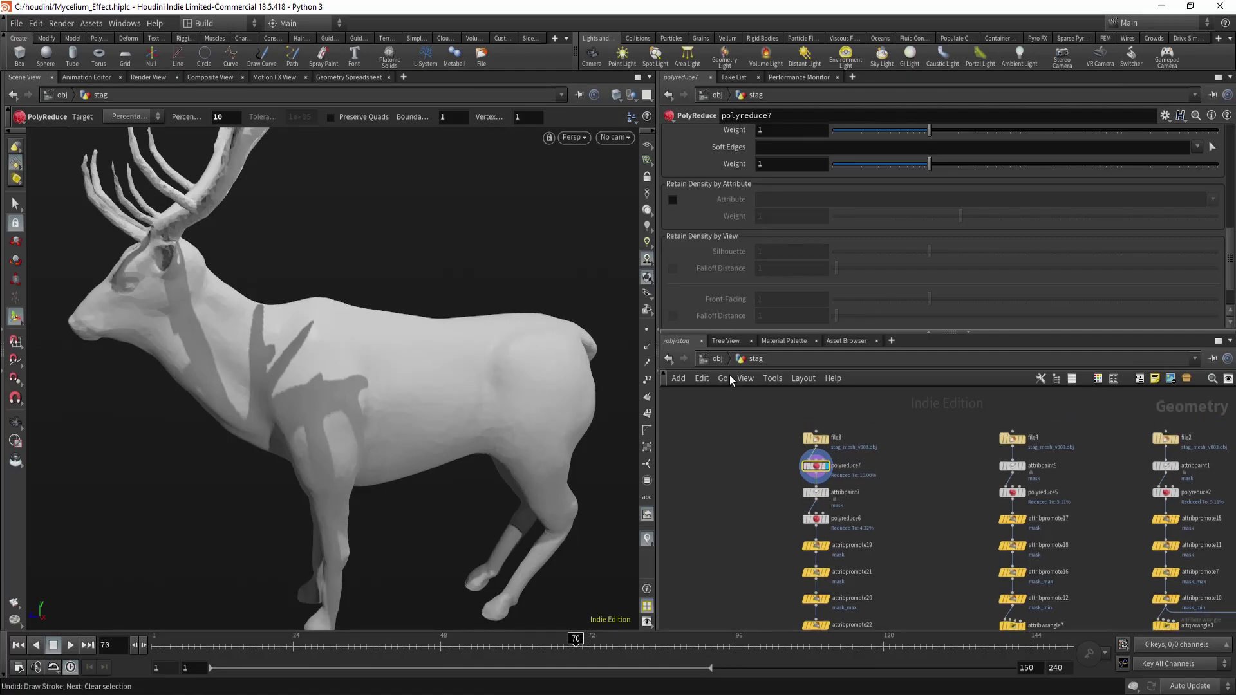
Display attribpaint7 and recache its strokes on the pre-reduced stag using the Original Values method
click(825, 492)
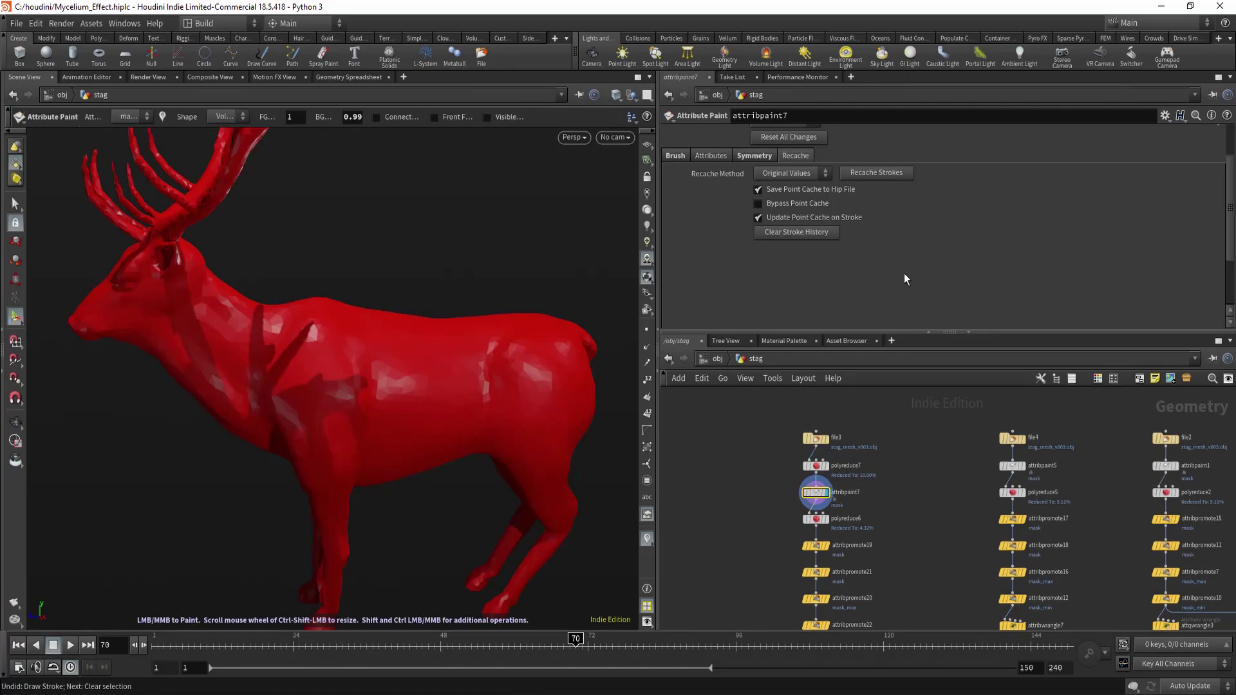
scroll(903, 273, up, 2)
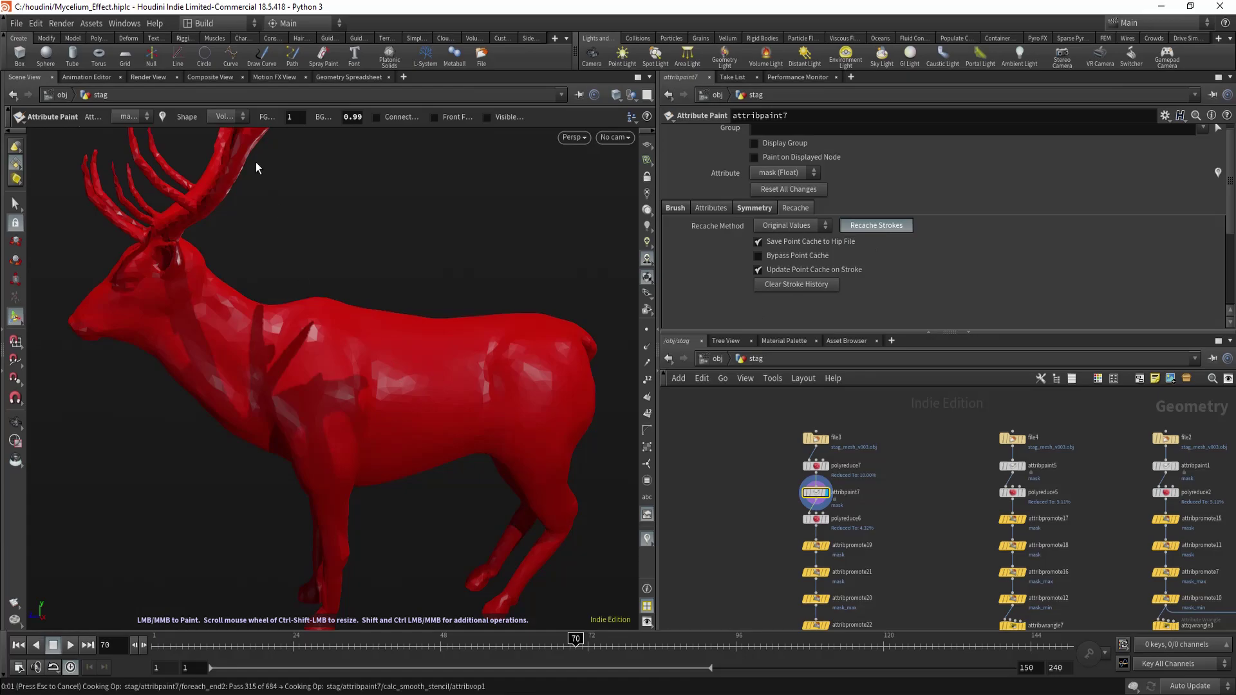
alt+right_drag(249, 323, 314, 403)
alt+drag(315, 403, 335, 400)
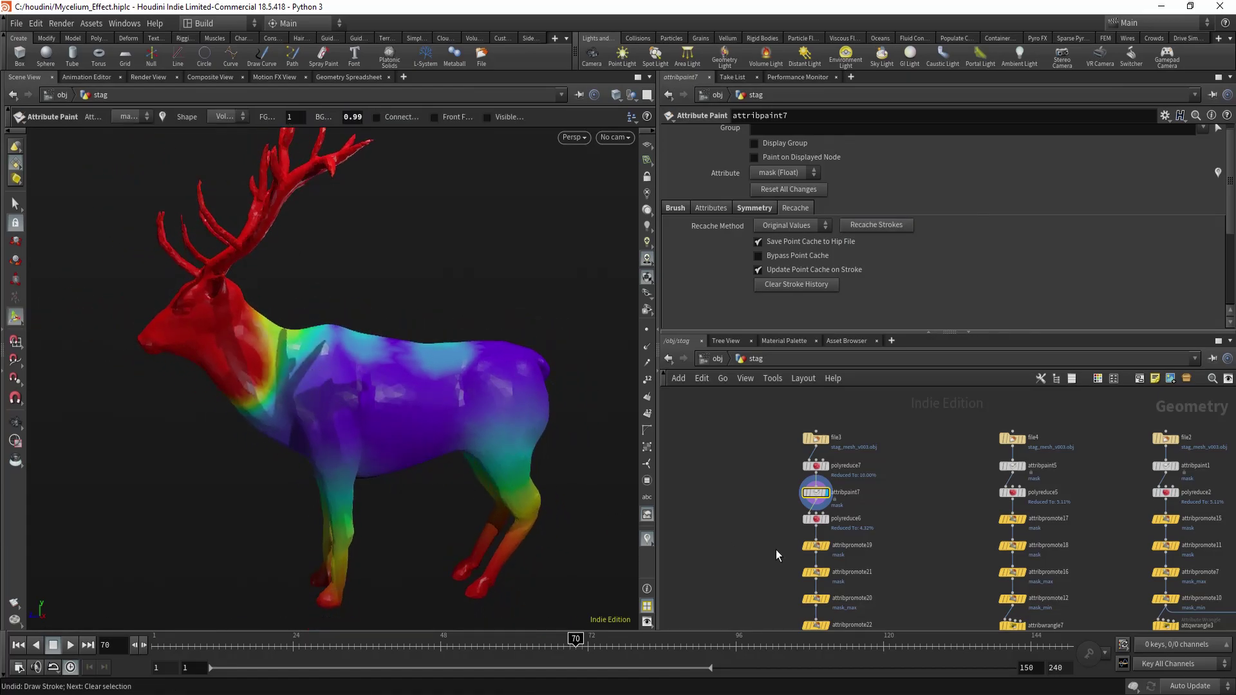
Display OUT1 at the end of the file3 branch, and make attribpaint7 the active node for painting
middle_drag(775, 554, 775, 456)
middle_drag(746, 565, 743, 430)
drag(778, 579, 850, 601)
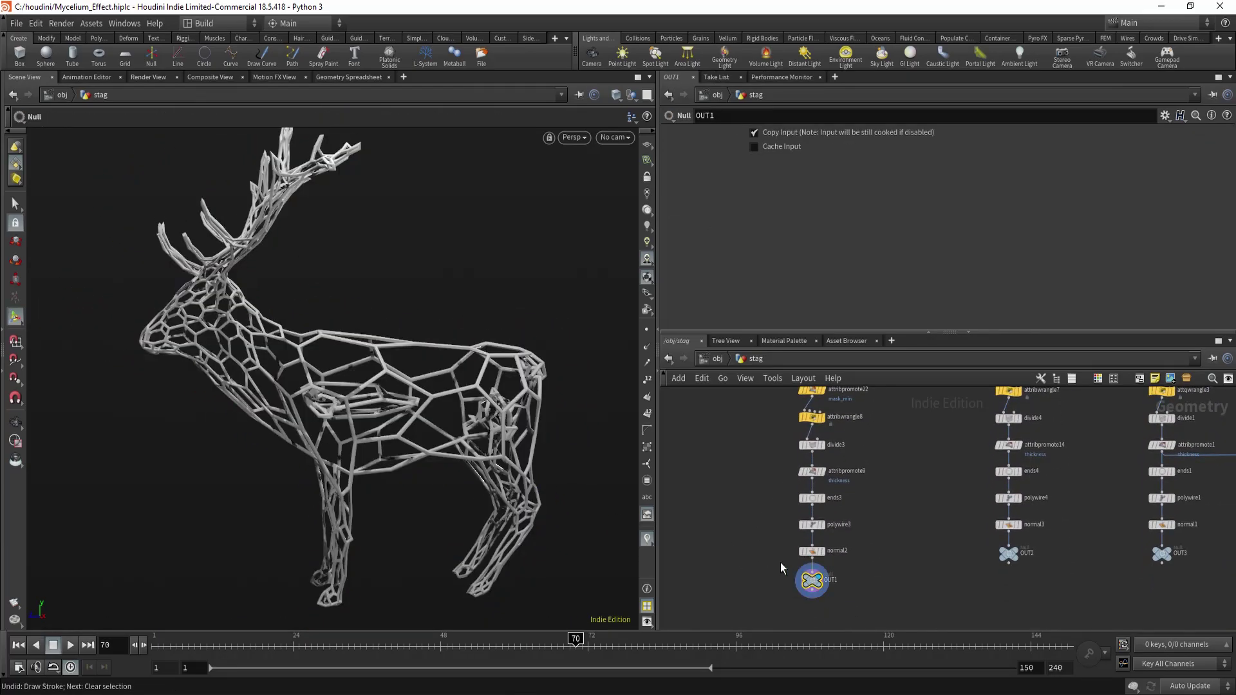
scroll(797, 498, up, 5)
drag(780, 418, 830, 439)
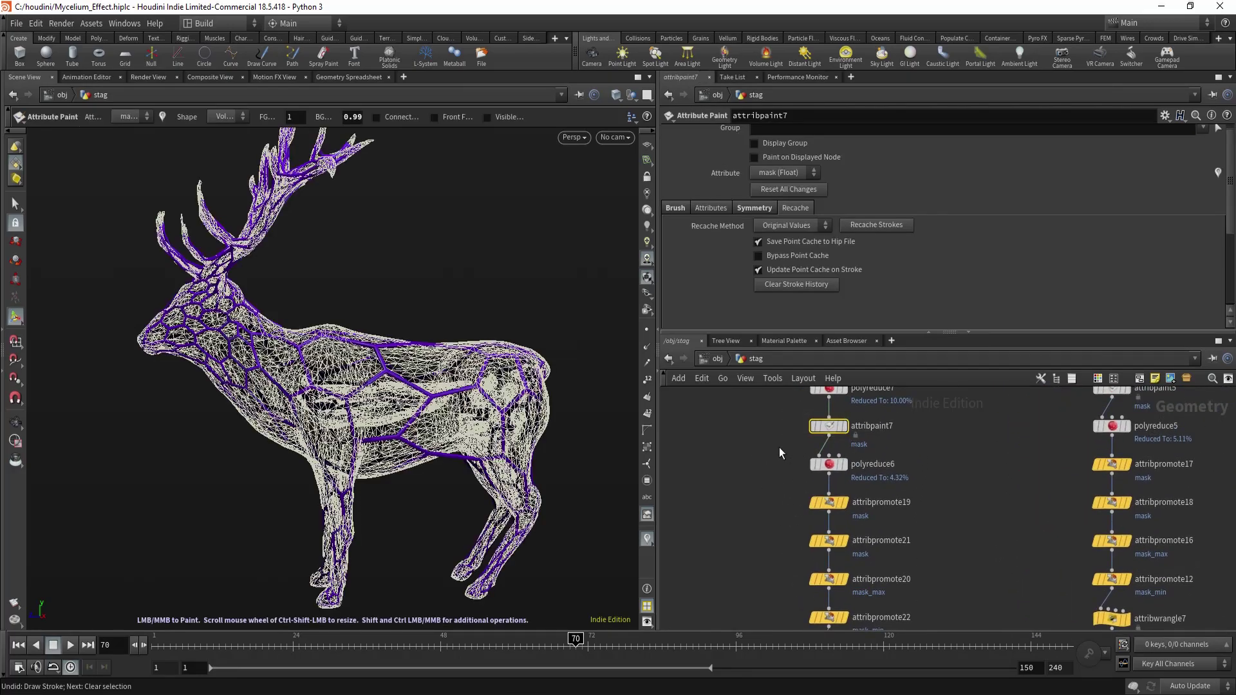
click(709, 434)
Paint mask strokes with attribpaint7 over the shoulder and back of the displayed wire stag
alt+drag(442, 428, 384, 419)
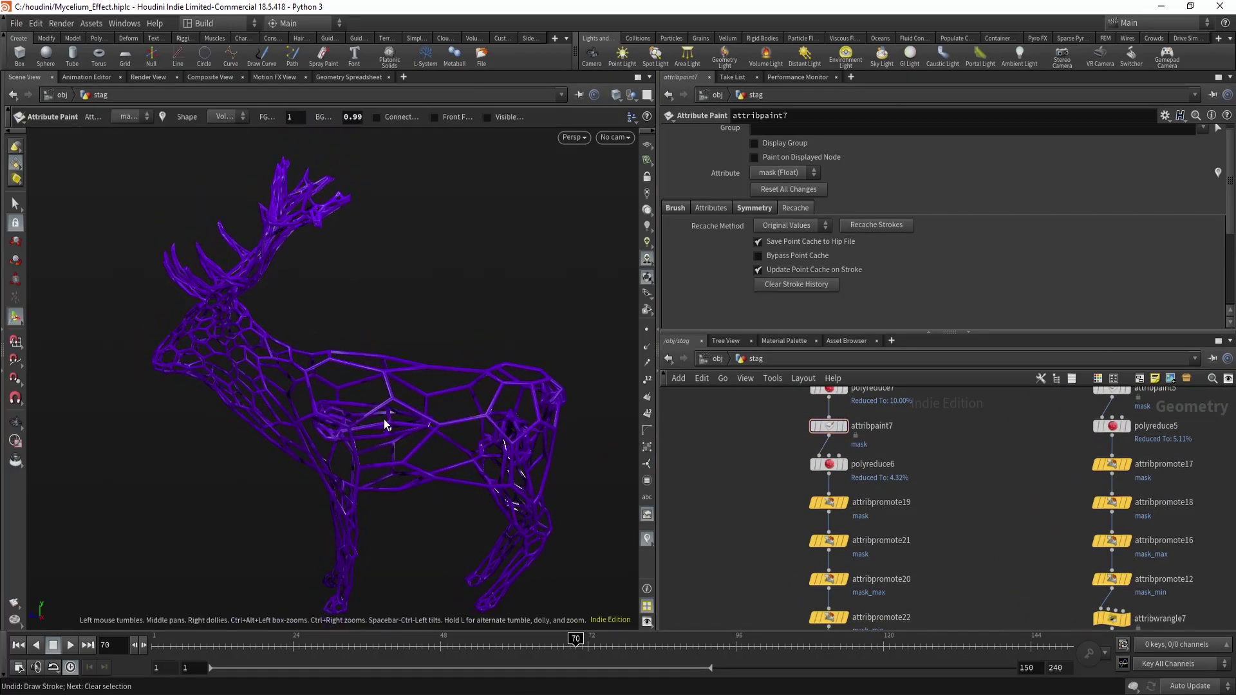
key(Return)
mouse_move(322, 372)
mouse_down()
mouse_move(331, 360)
mouse_move(499, 386)
mouse_move(368, 384)
mouse_up()
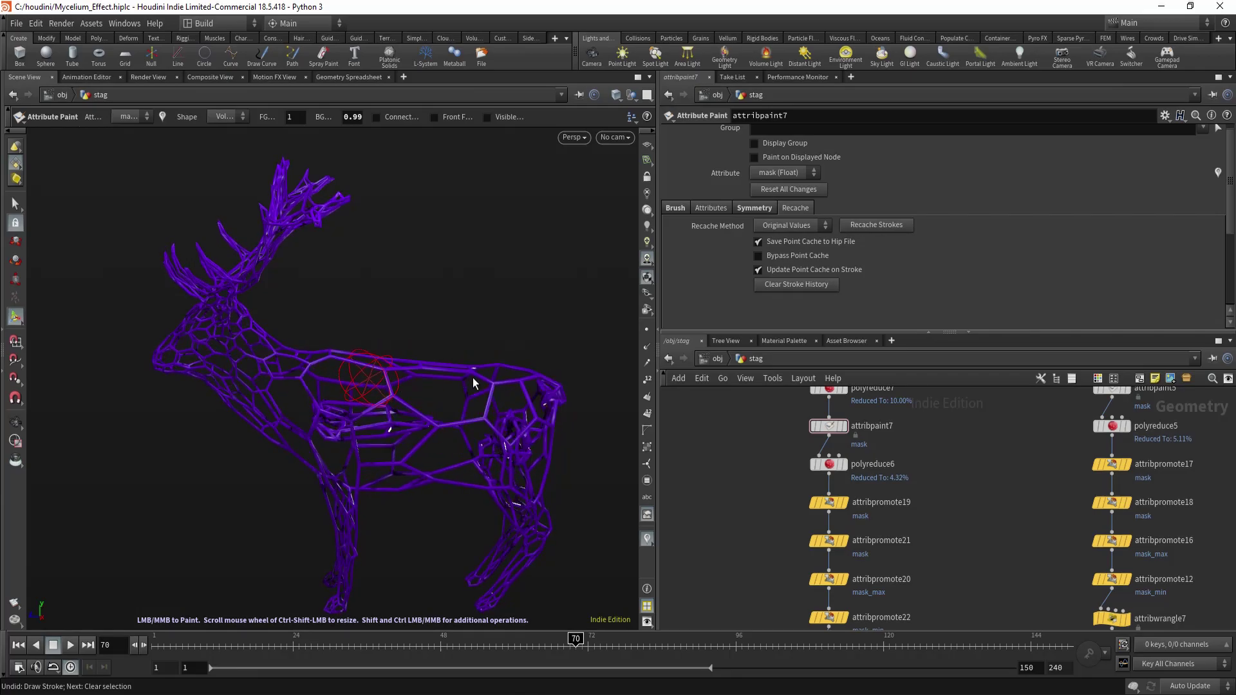
mouse_move(468, 386)
alt+mouse_down()
mouse_move(377, 368)
mouse_move(430, 441)
mouse_move(353, 414)
mouse_move(359, 377)
alt+mouse_up()
mouse_move(426, 462)
mouse_down()
mouse_move(368, 396)
mouse_move(405, 445)
mouse_up()
Show attribpaint7's brush settings, and paint further mask strokes along the neck and back of the wire stag
click(674, 208)
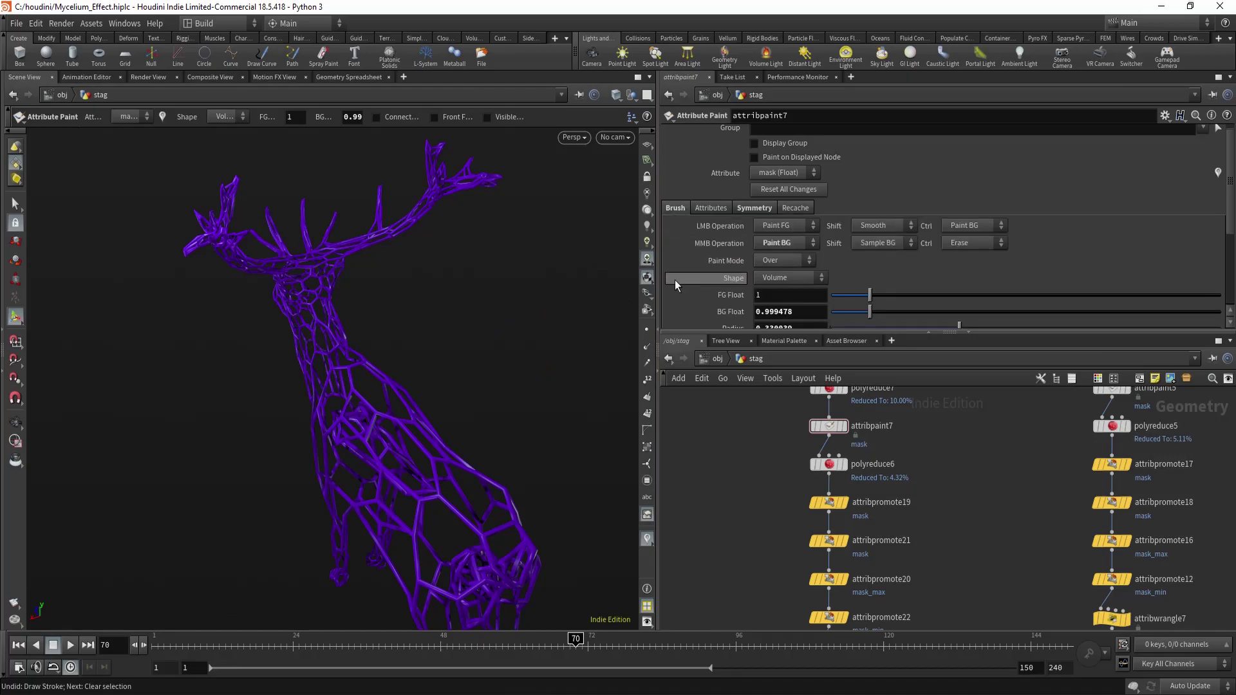
scroll(676, 280, down, 4)
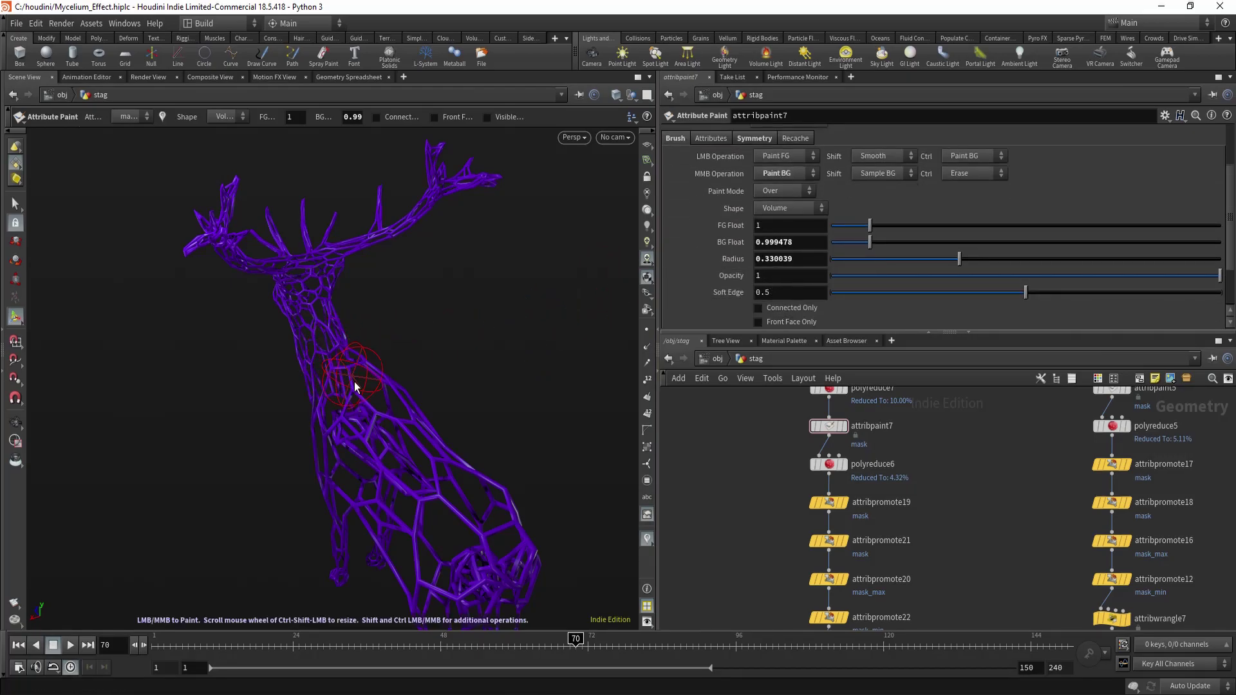
mouse_move(354, 387)
mouse_down()
mouse_move(309, 405)
mouse_move(326, 435)
mouse_move(309, 408)
mouse_move(352, 371)
mouse_move(358, 436)
mouse_move(356, 397)
mouse_up()
mouse_move(397, 541)
mouse_down()
mouse_move(405, 565)
mouse_move(371, 432)
mouse_up()
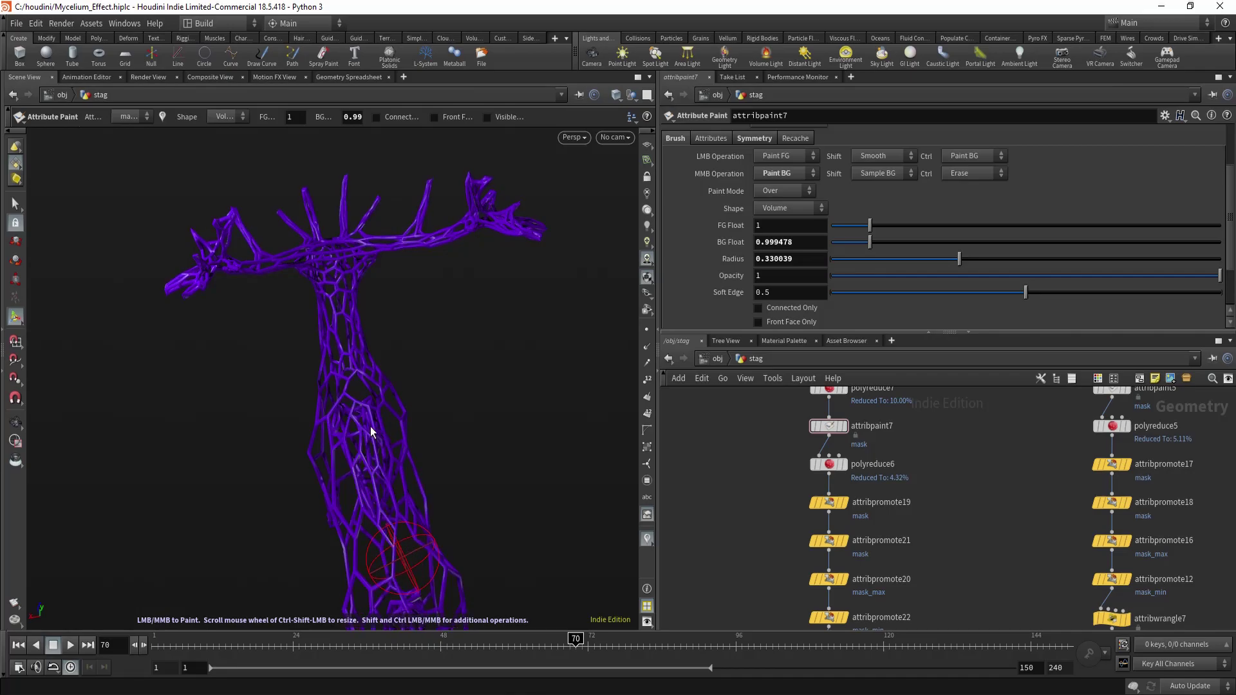
mouse_move(360, 378)
alt+mouse_down()
mouse_move(358, 419)
mouse_move(427, 389)
mouse_move(419, 367)
mouse_move(430, 407)
mouse_move(415, 350)
mouse_move(414, 413)
mouse_move(413, 336)
mouse_move(431, 357)
mouse_move(437, 337)
mouse_move(474, 337)
mouse_move(448, 342)
alt+mouse_up()
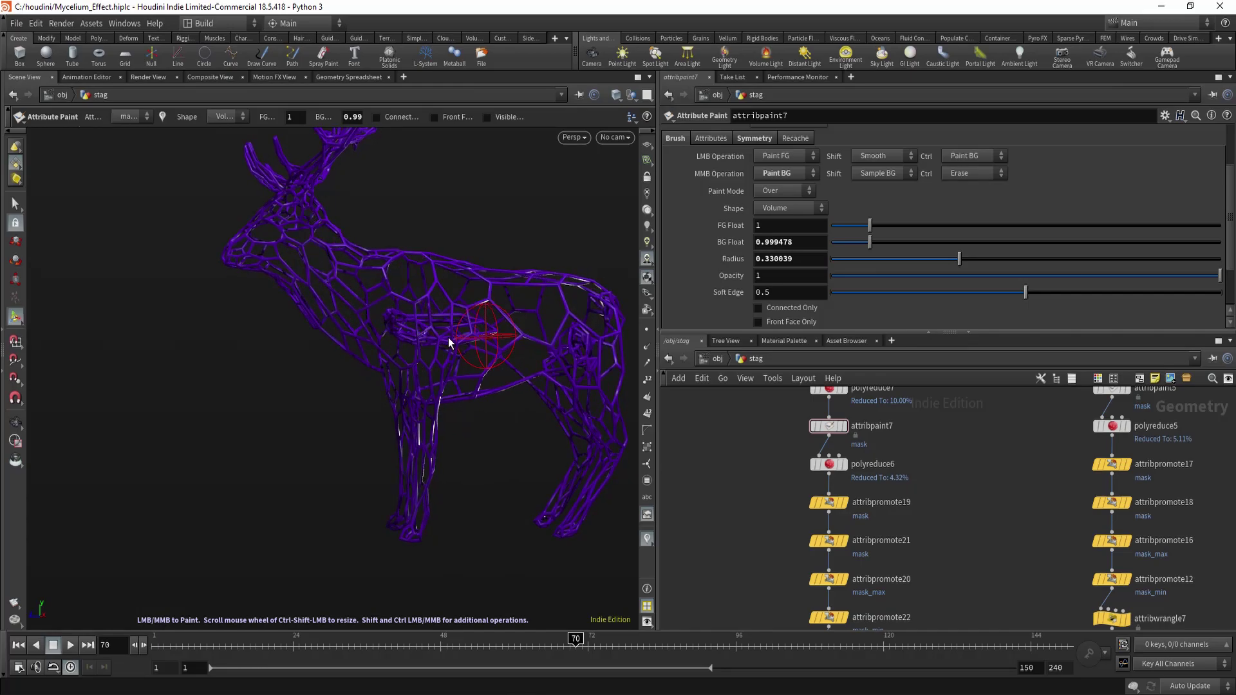
mouse_move(430, 298)
mouse_down()
mouse_move(491, 364)
mouse_move(414, 391)
mouse_up()
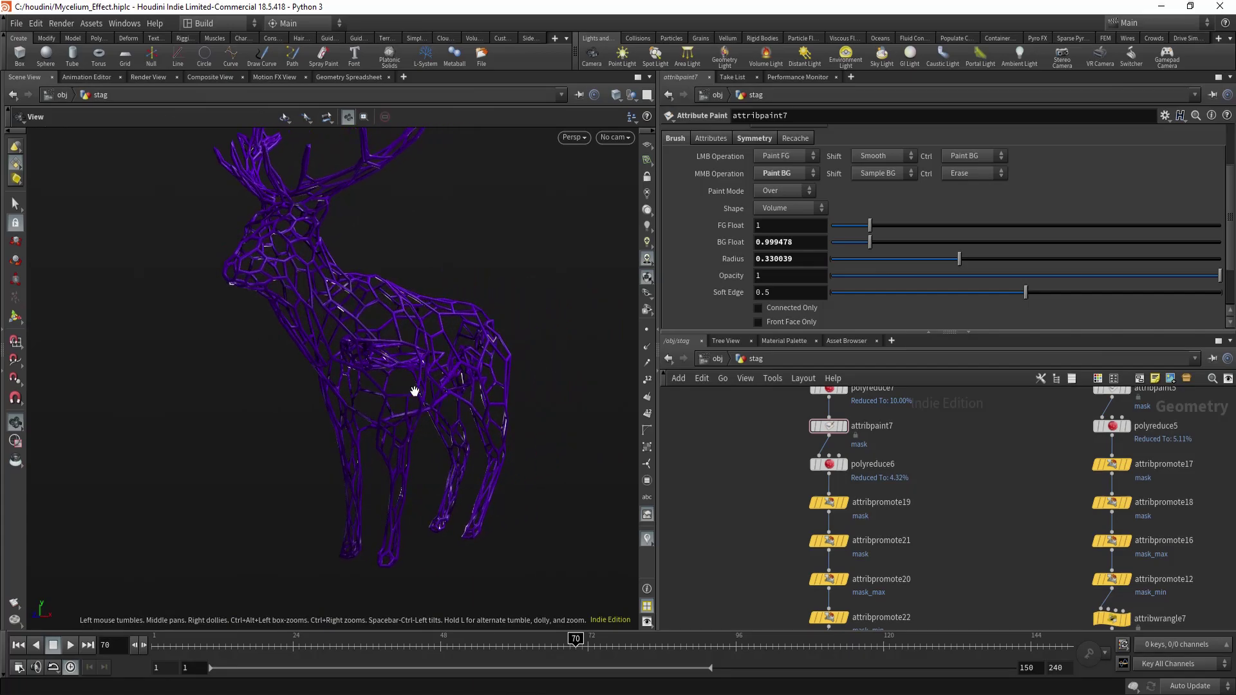